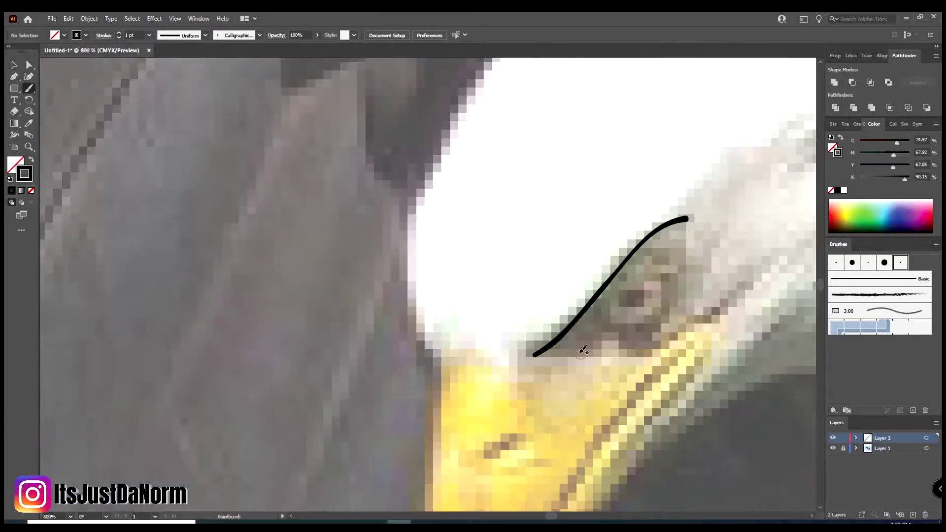
Step: Trace the top and lower edges of the eagle's eye, then adjust the inner eye curve
left_click_drag(536, 353, 603, 350)
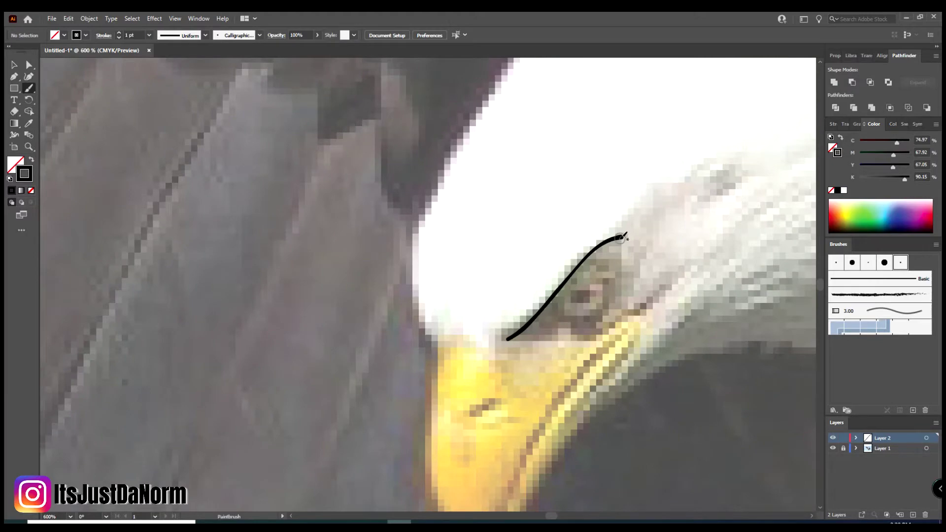
left_click_drag(362, 340, 462, 303)
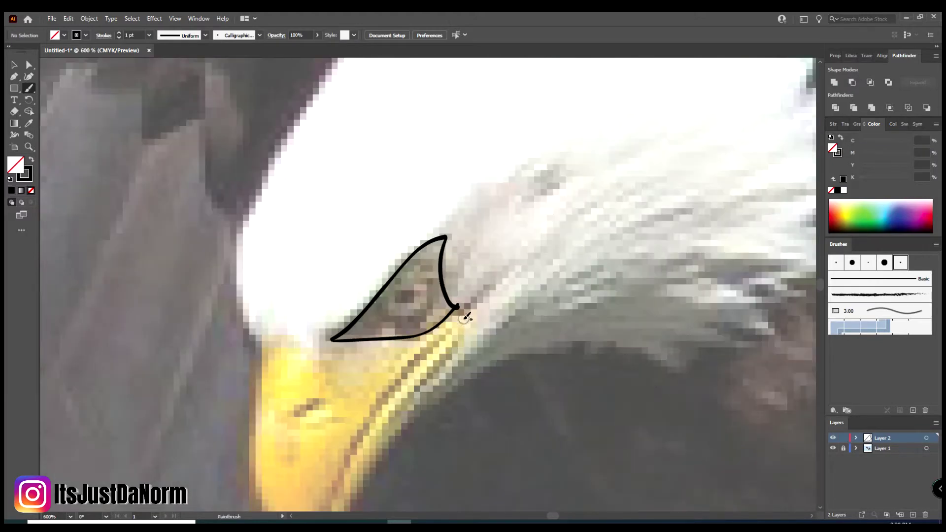
scroll(464, 316, "down", 1)
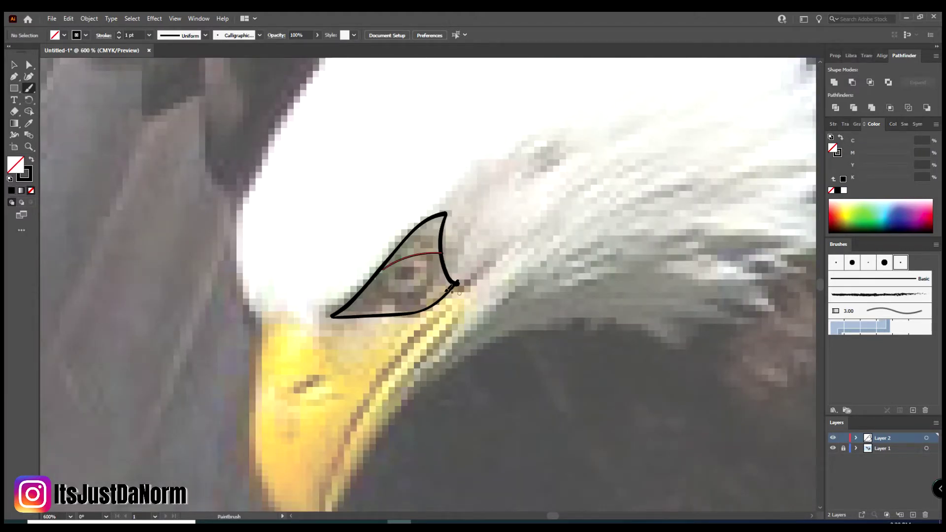
scroll(452, 333, "up", 5)
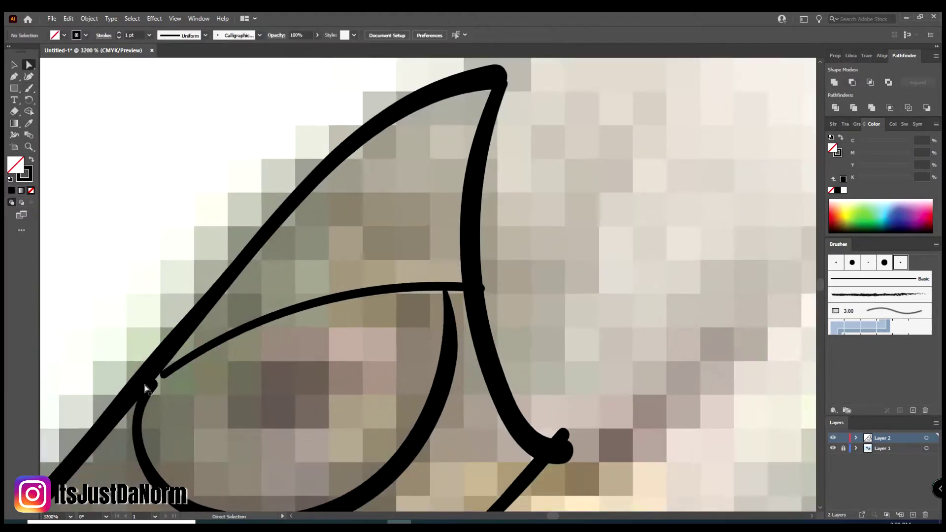
key("a")
left_click(149, 374)
scroll(658, 286, "down", 4)
key("ctrl+shift+a")
scroll(460, 316, "up", 1)
key("b")
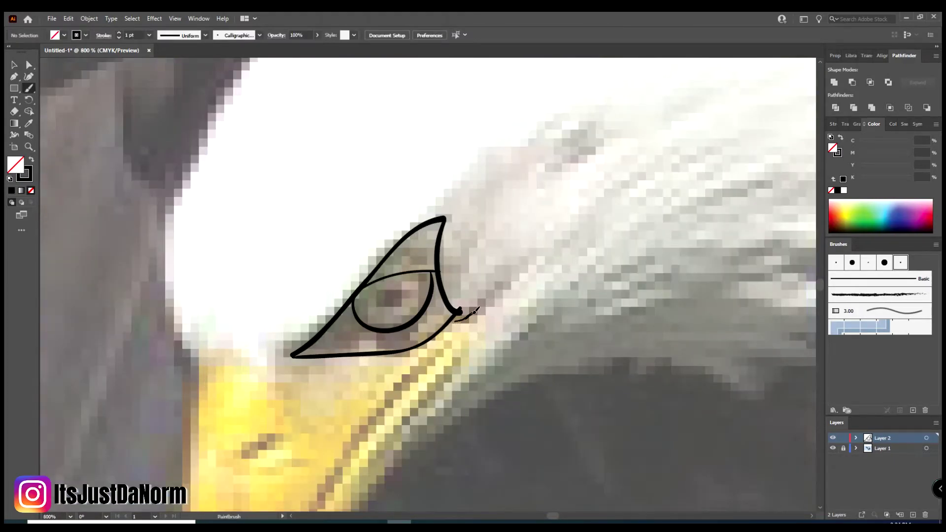
scroll(474, 312, "down", 5)
scroll(429, 275, "down", 1)
Step: Trace the beak's left edge down to its tip, undoing the rough inner beak stroke
left_click_drag(264, 382, 341, 465)
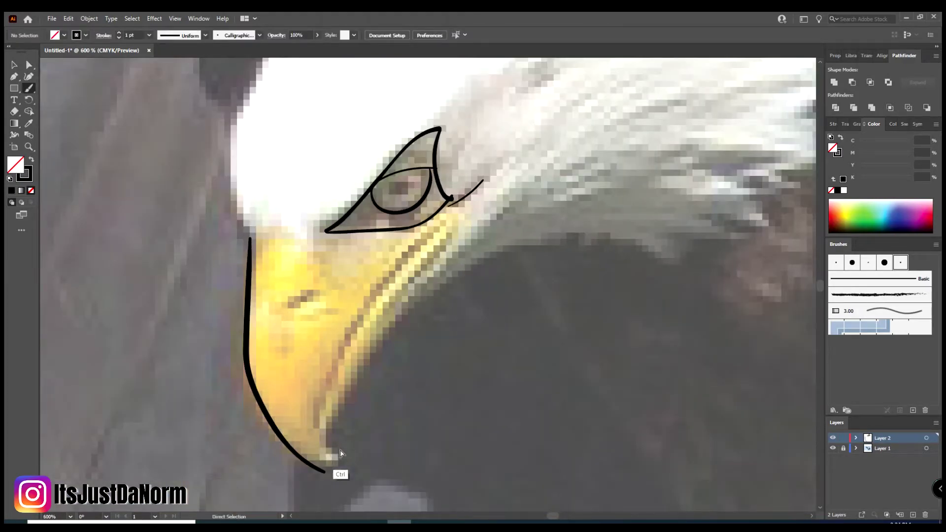
left_click_drag(440, 225, 340, 451)
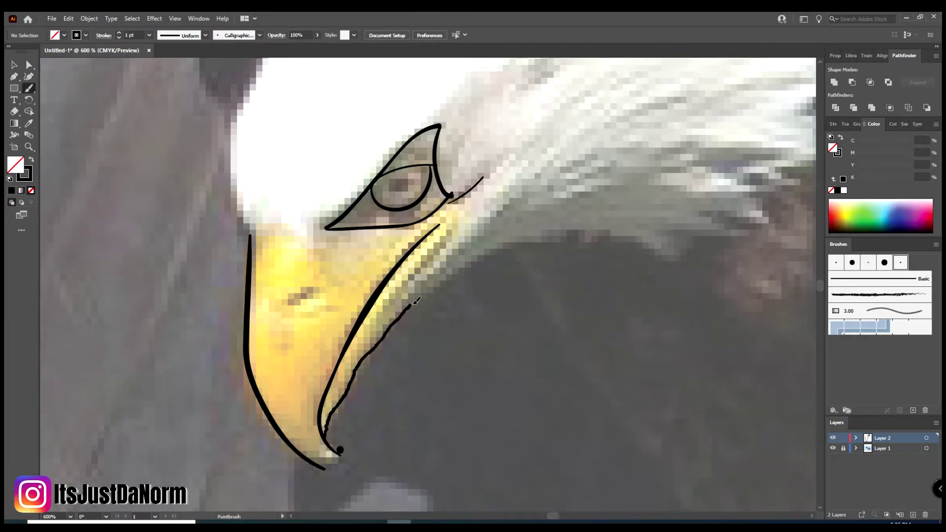
key("ctrl+z")
key("a")
left_click(345, 461)
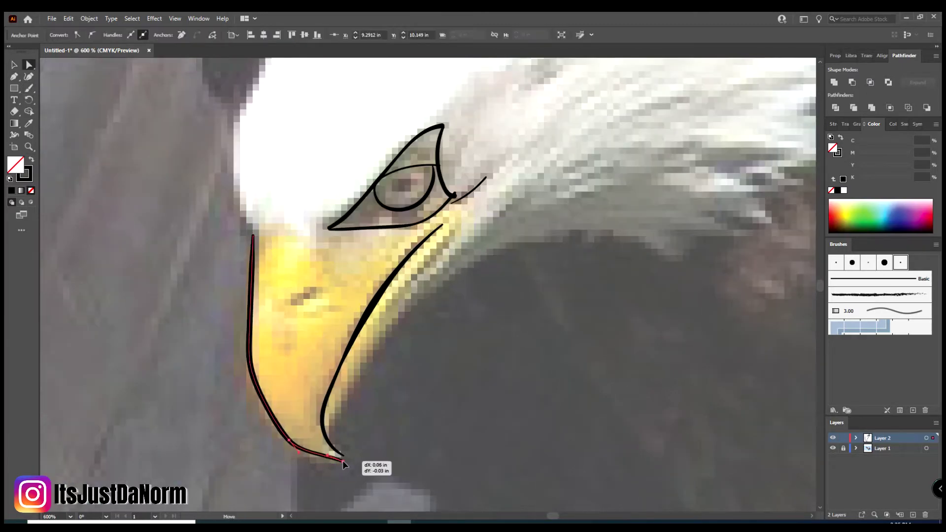
key("ctrl+shift+a")
key("b")
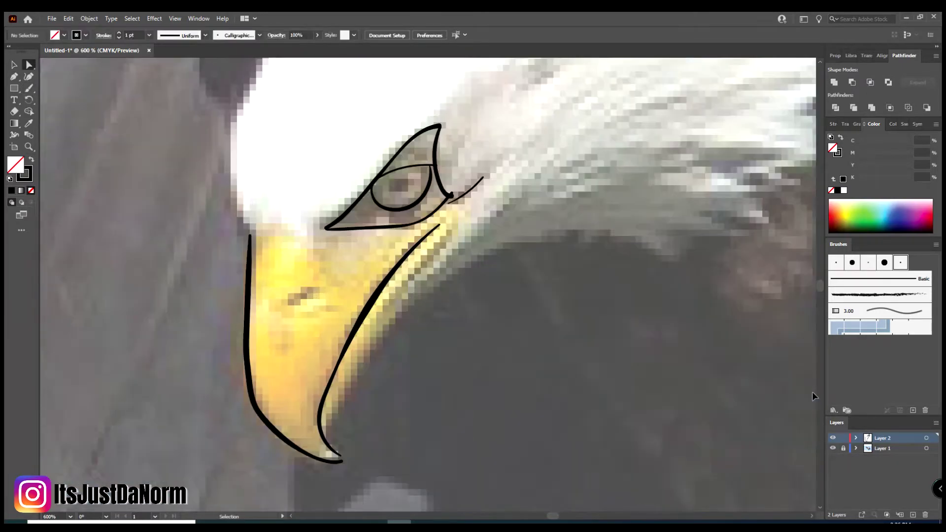
key("ctrl+plus")
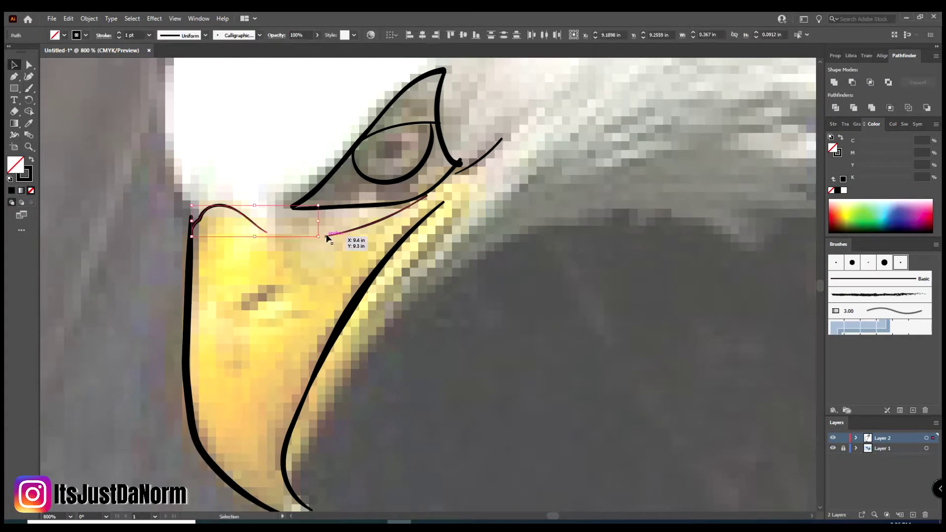
key("ctrl+minus")
key("ctrl+minus")
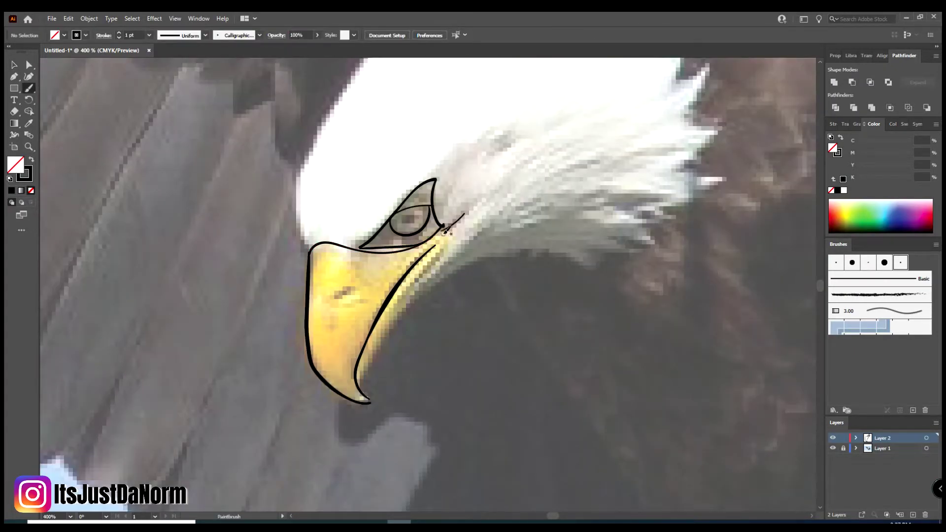
key("ctrl+plus")
Step: Add the eye-corner curve, the feather line beside the beak, and the mouth line
left_click_drag(344, 379, 583, 222)
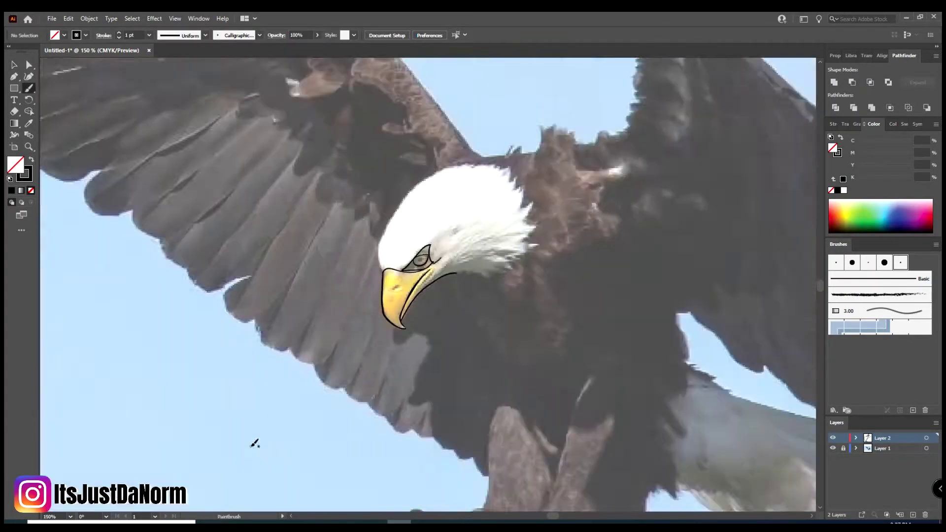
left_click_drag(449, 180, 464, 217)
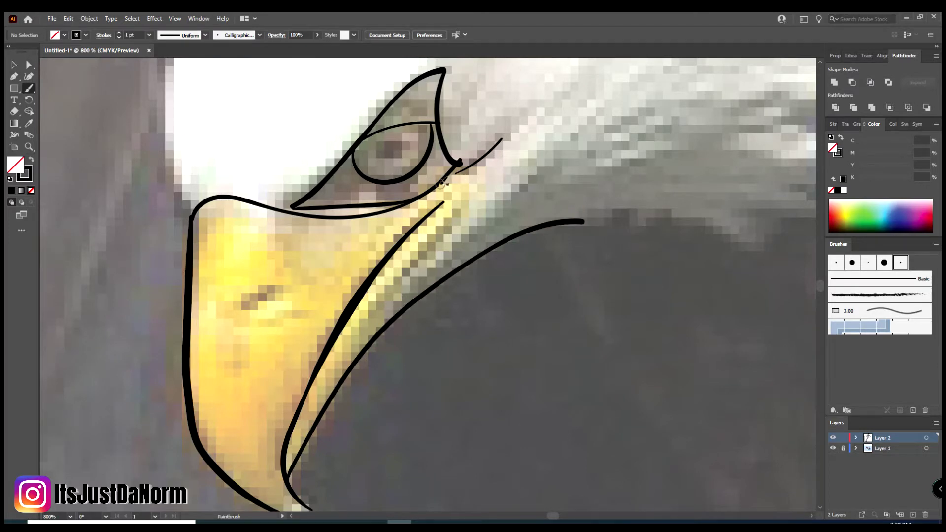
left_click_drag(451, 200, 376, 338)
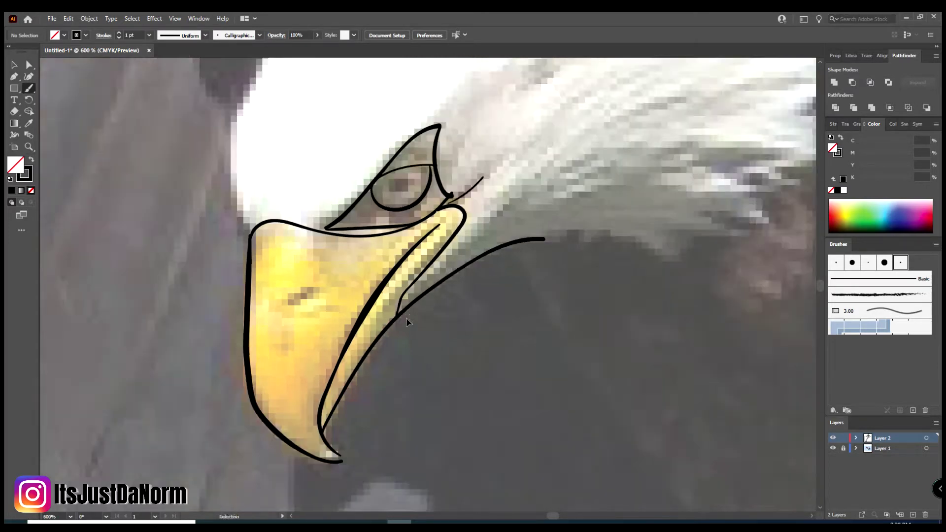
key("a")
key("ctrl+plus")
key("ctrl+plus")
key("ctrl+plus")
left_click(303, 206)
key("ctrl+minus")
key("ctrl+minus")
key("ctrl+minus")
key("ctrl+minus")
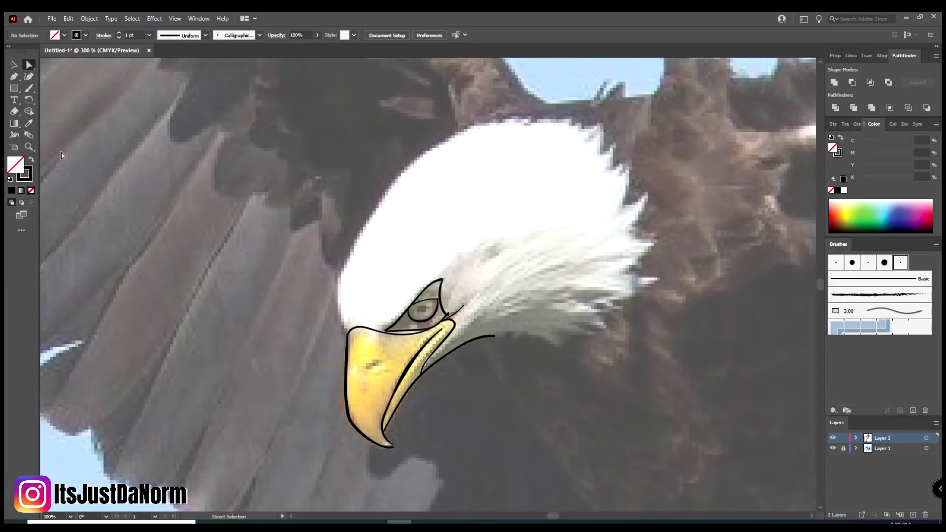
key("ctrl+plus")
left_click_drag(312, 322, 314, 280)
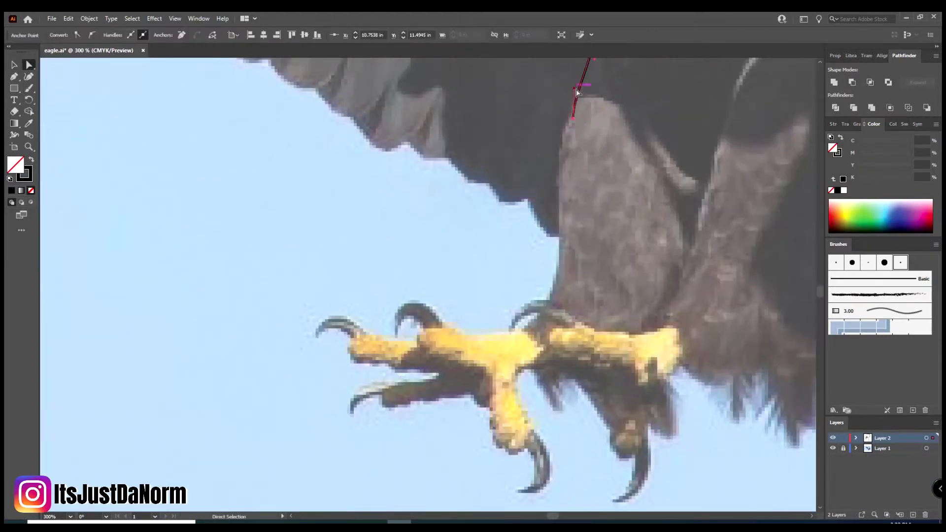
Step: Brush-trace the back of the leg, the first talon curve, a claw and the toe beneath it
key("b")
key("ctrl+equal")
key("ctrl+equal")
key("ctrl+equal")
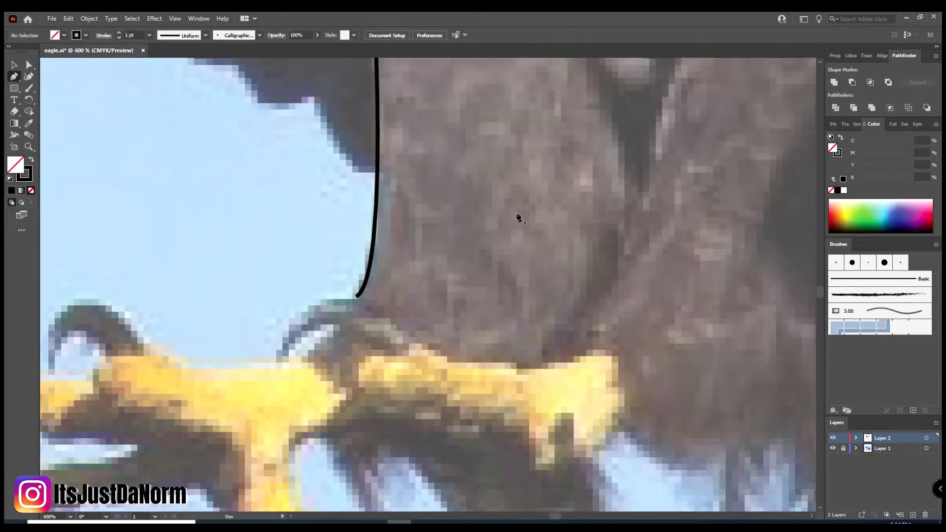
left_click_drag(321, 299, 440, 351)
left_click_drag(276, 362, 338, 321)
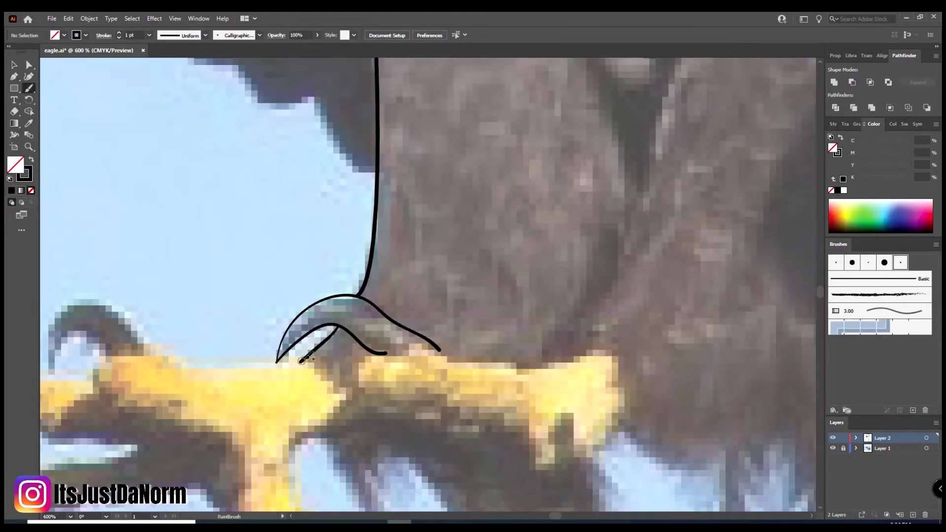
key("ctrl+minus")
key("ctrl+minus")
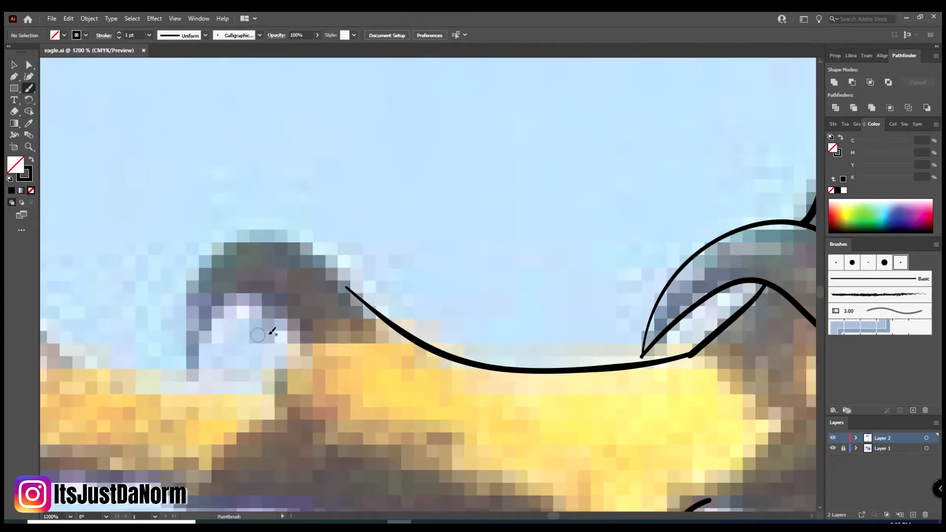
left_click_drag(294, 347, 409, 338)
left_click_drag(183, 389, 295, 345)
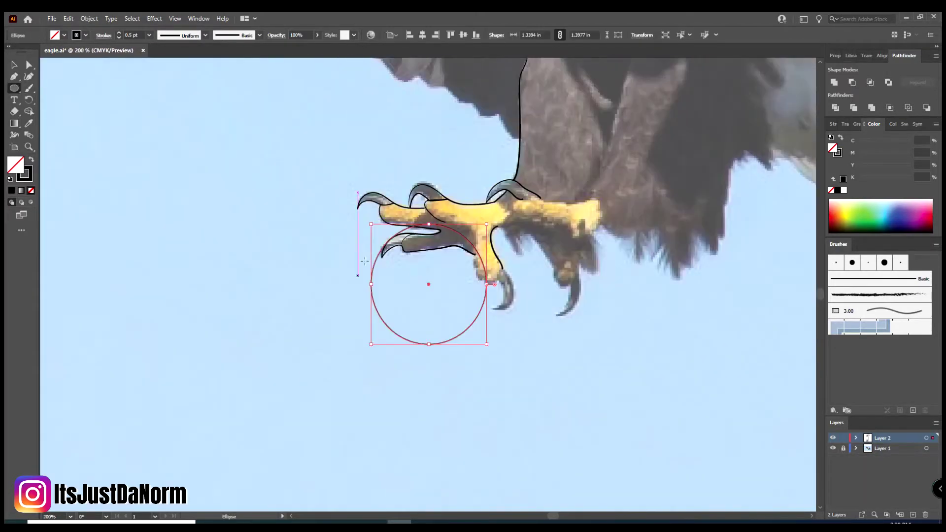
Step: Move the circle under the middle toe, delete the talon outlines, and give the circle a 2 pt stroke
mouse_move(418, 286)
left_mouse_down()
mouse_move(477, 319)
mouse_move(445, 391)
left_mouse_up()
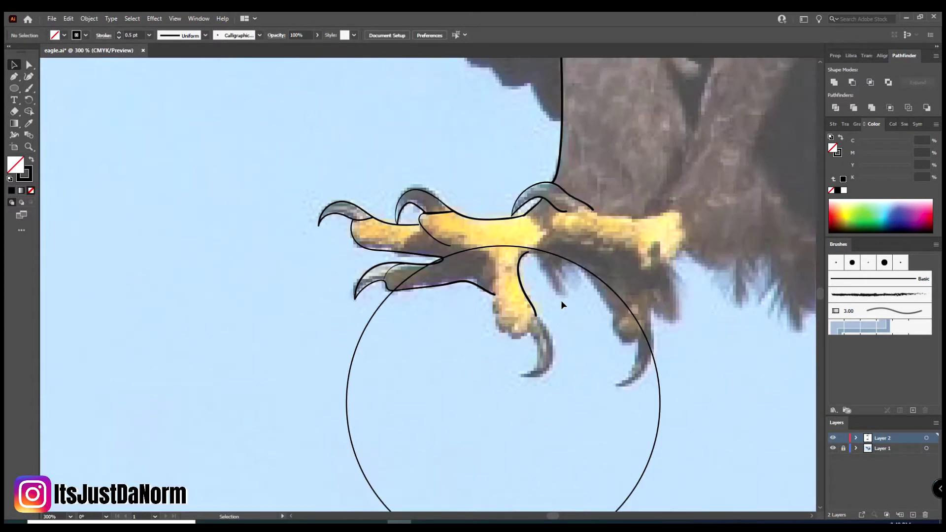
left_click(468, 282)
key("Delete")
left_click(572, 203)
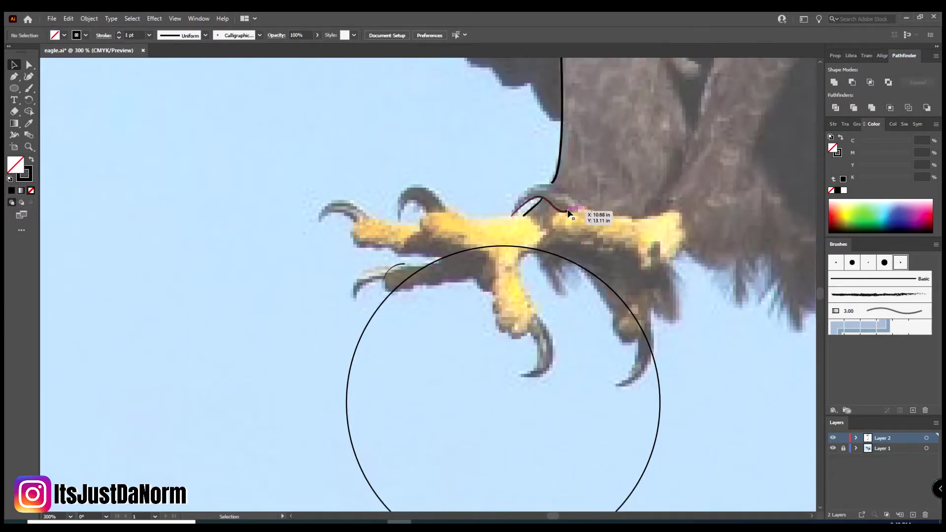
key("Delete")
left_click(503, 246)
left_click(149, 35)
left_click(163, 90)
left_click(746, 293)
Step: Pen a straight line across the circle and a curved seam bowing below it
key("p")
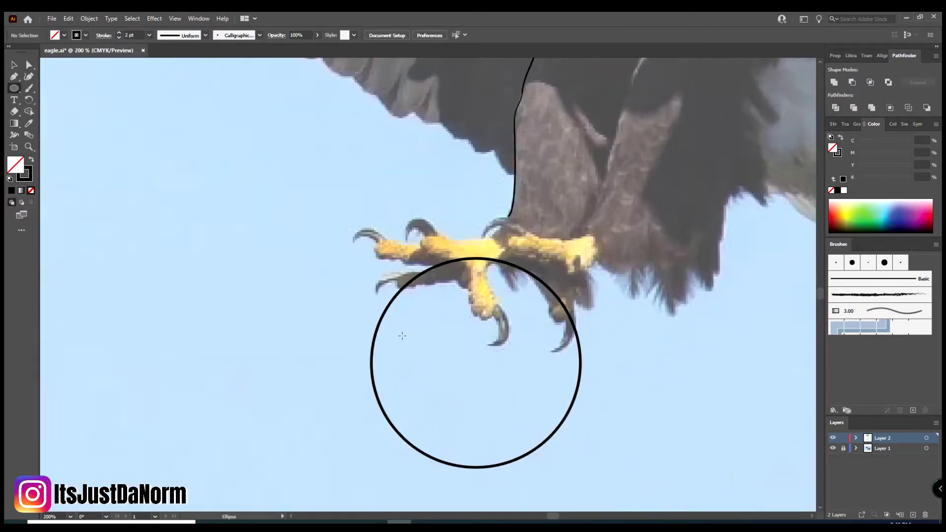
left_click(370, 363)
left_click(580, 363)
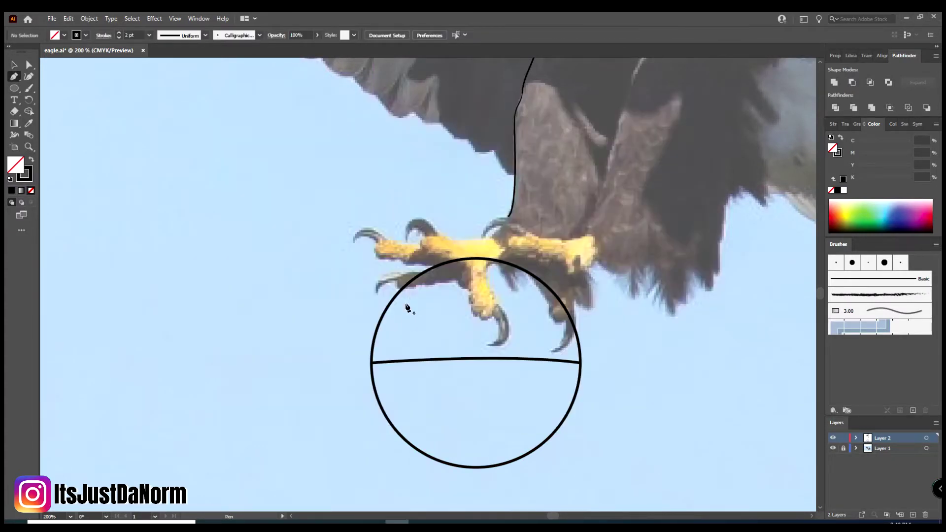
left_click(370, 363)
left_click_drag(580, 363, 633, 319)
left_click_drag(371, 363, 383, 394)
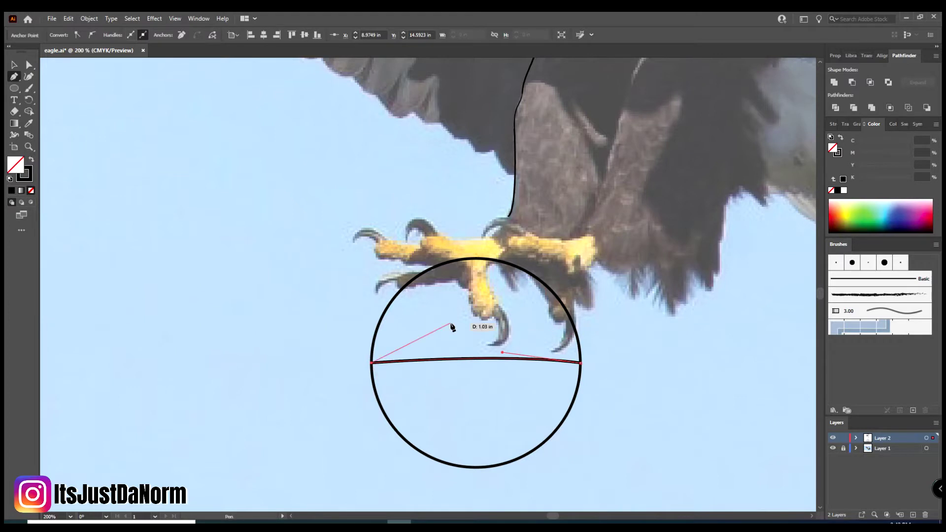
left_click_drag(452, 326, 598, 369)
Step: Reshape the seam's left, right and edge points to fit inside the circle
key("a")
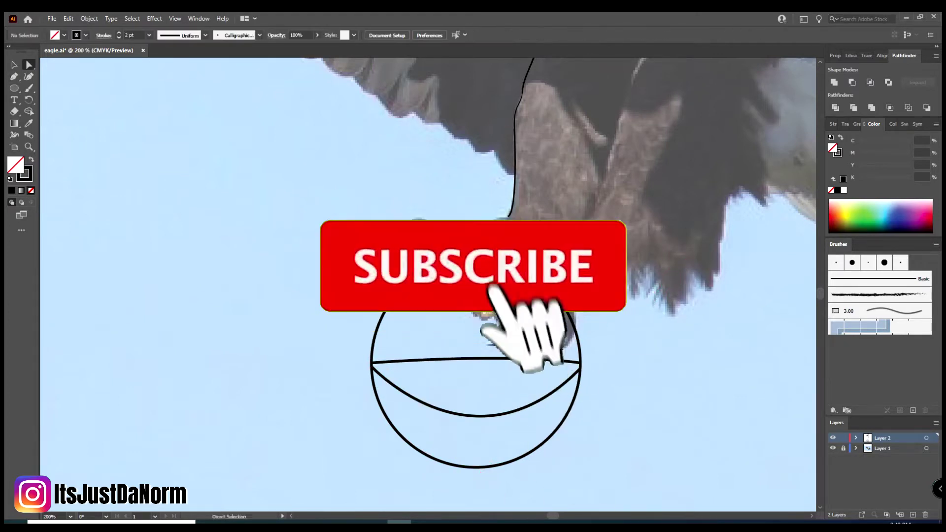
left_click(383, 391)
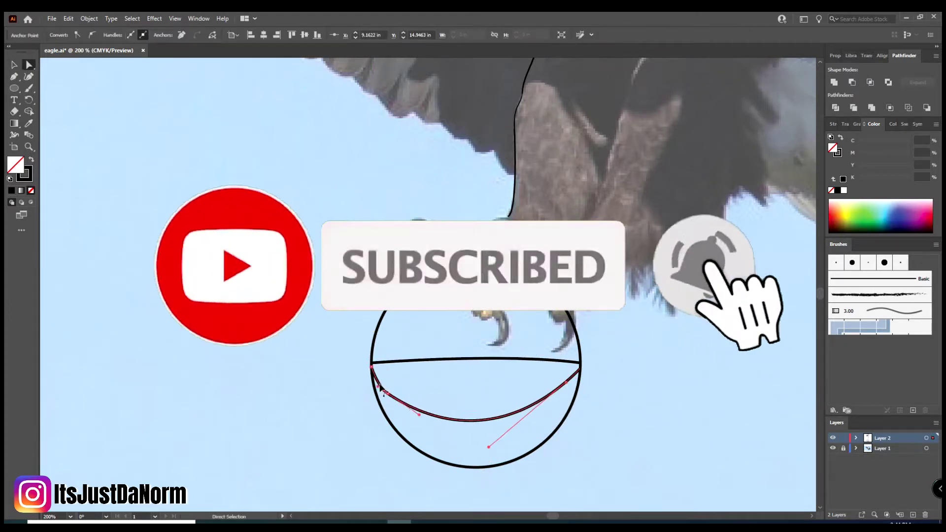
left_click_drag(488, 447, 496, 443)
mouse_move(391, 394)
left_mouse_down()
mouse_move(397, 404)
mouse_move(396, 390)
left_mouse_up()
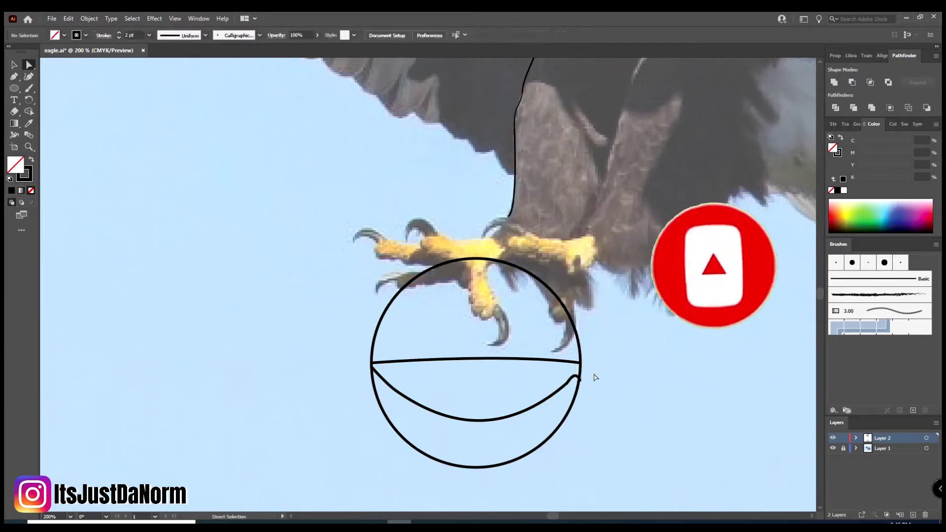
key("ctrl+plus")
key("ctrl+plus")
key("ctrl+plus")
left_click_drag(392, 302, 387, 296)
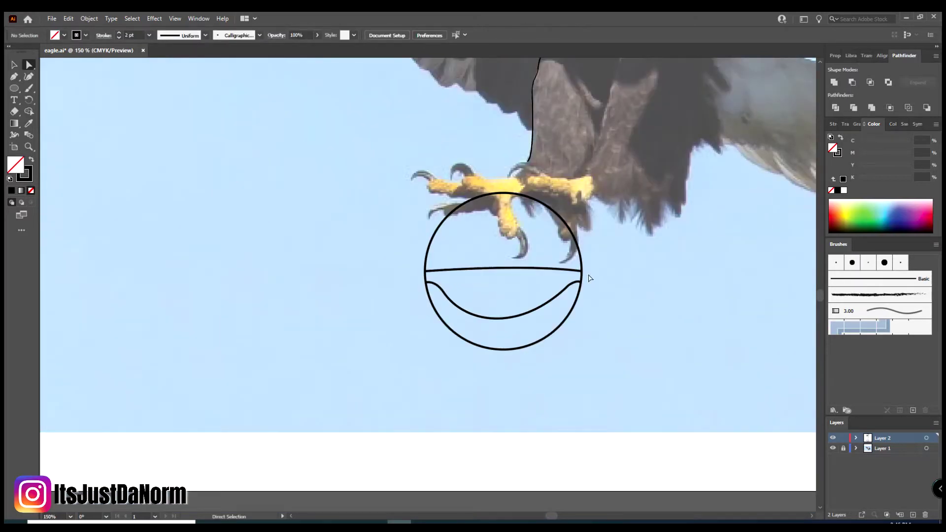
Step: Complete the inner ellipse on the ball and stretch it wider and flatter
left_click(543, 314)
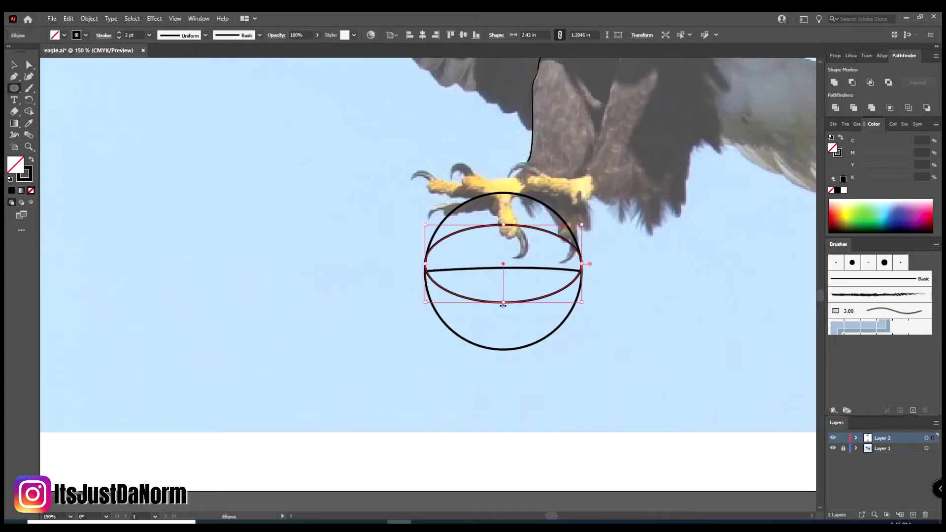
key("ctrl+minus")
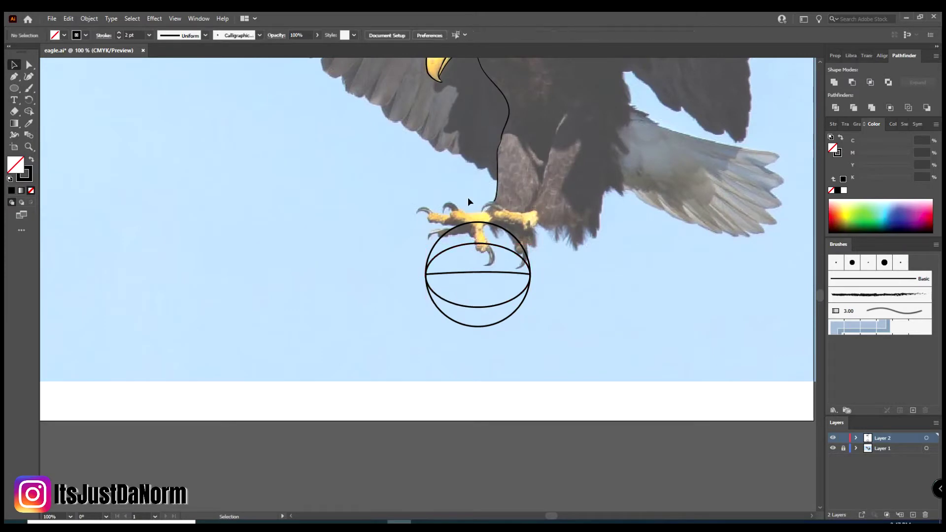
key("ctrl+plus")
key("ctrl+plus")
left_click(430, 204)
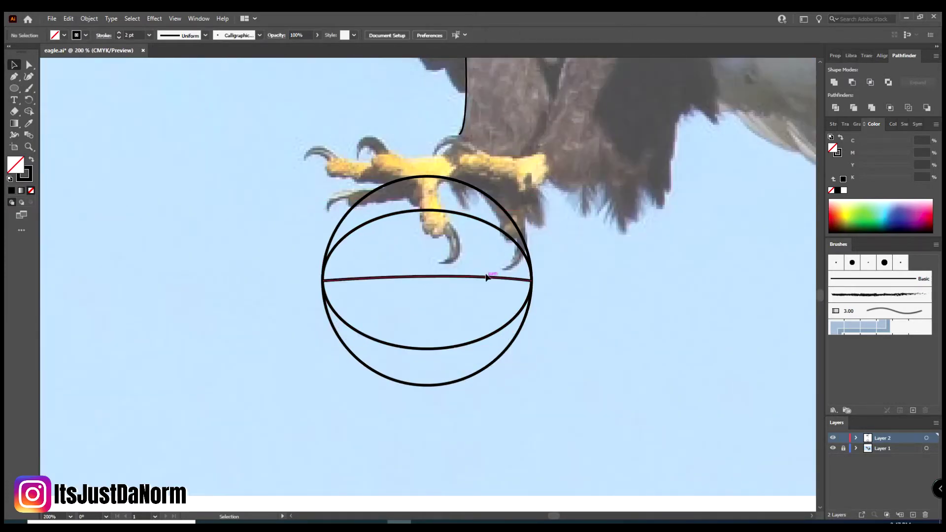
left_click_drag(532, 367, 541, 348)
left_click_drag(15, 100, 42, 112)
key("ctrl+plus")
key("ctrl+plus")
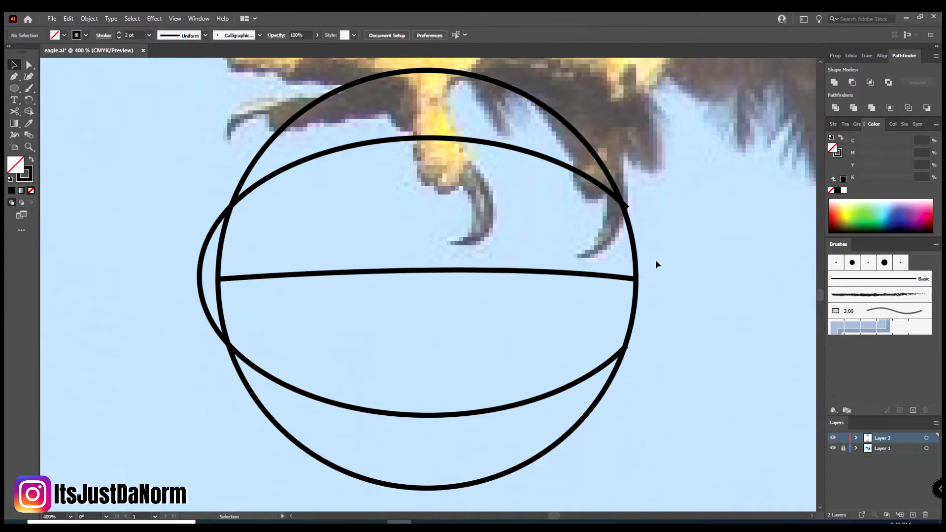
Step: Cut the ellipse where it crosses the circle and delete the overhanging piece
left_click(230, 206)
left_click(229, 345)
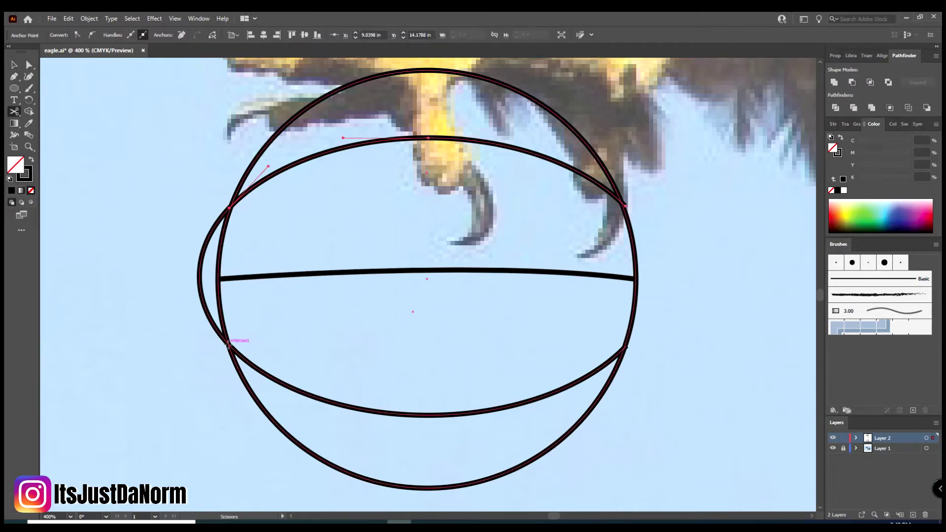
key("v")
left_click(198, 276)
key("Delete")
Step: Bend the ball's middle line into a gentle curve
key("ctrl+minus")
key("a")
left_click_drag(432, 278, 433, 293)
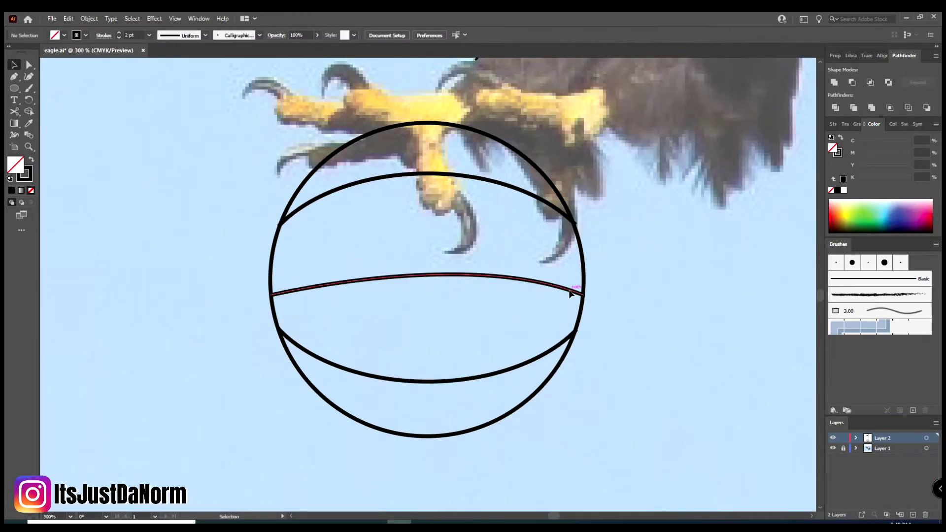
key("ctrl+minus")
key("ctrl+minus")
key("ctrl+minus")
key("ctrl+plus")
key("ctrl+plus")
key("ctrl+plus")
left_click(51, 18)
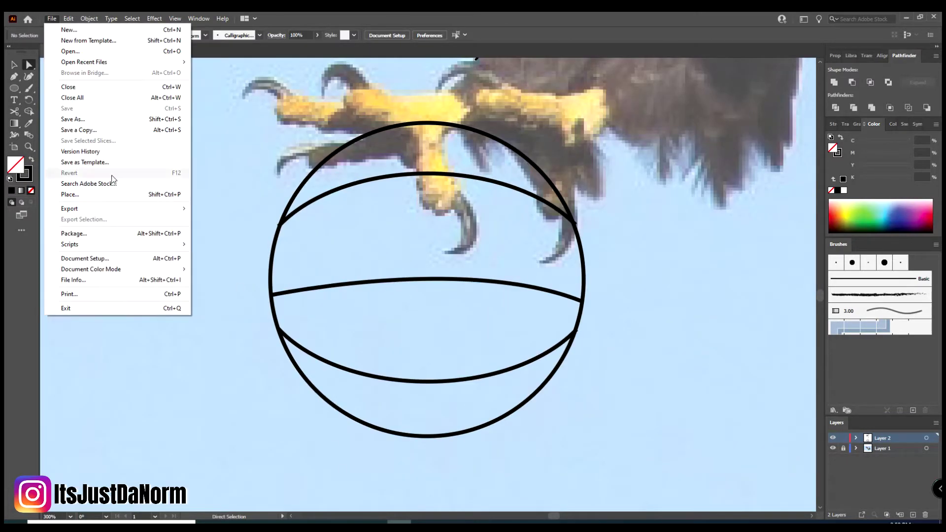
Step: Place the bos.png Celtics logo image on the artboard and move it into position
left_click(64, 192)
key("Return")
left_click(391, 212)
key("ctrl+z")
key("ctrl+1")
left_click(52, 19)
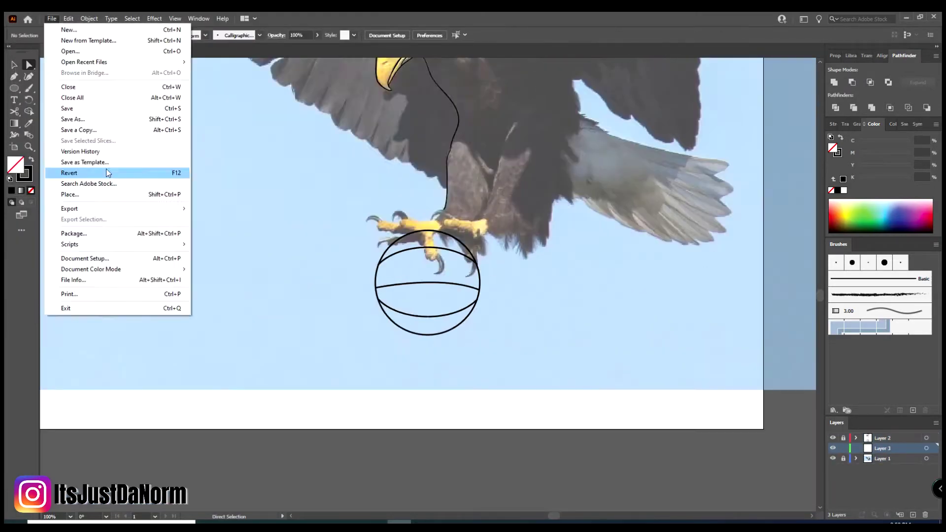
left_click(392, 254)
left_click_drag(402, 264, 36, 144)
right_click(132, 250)
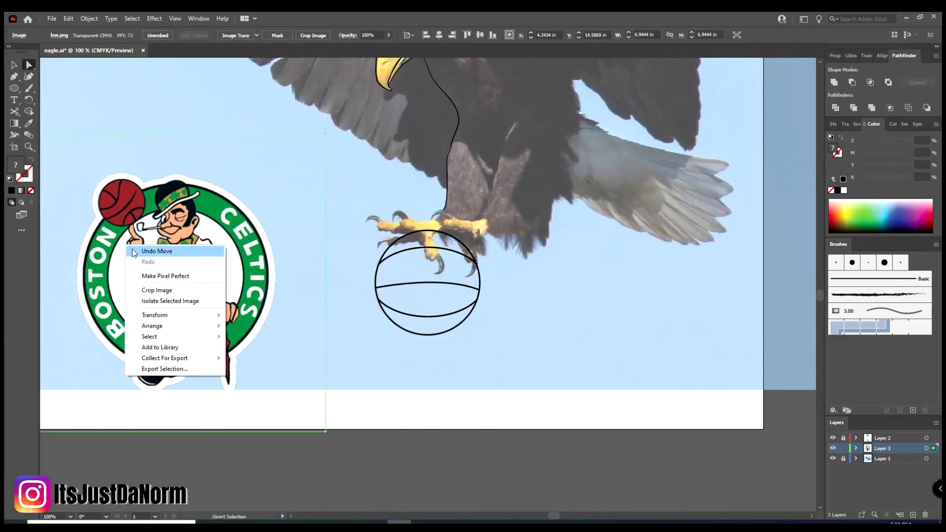
left_click_drag(233, 217, 293, 217)
right_click(243, 249)
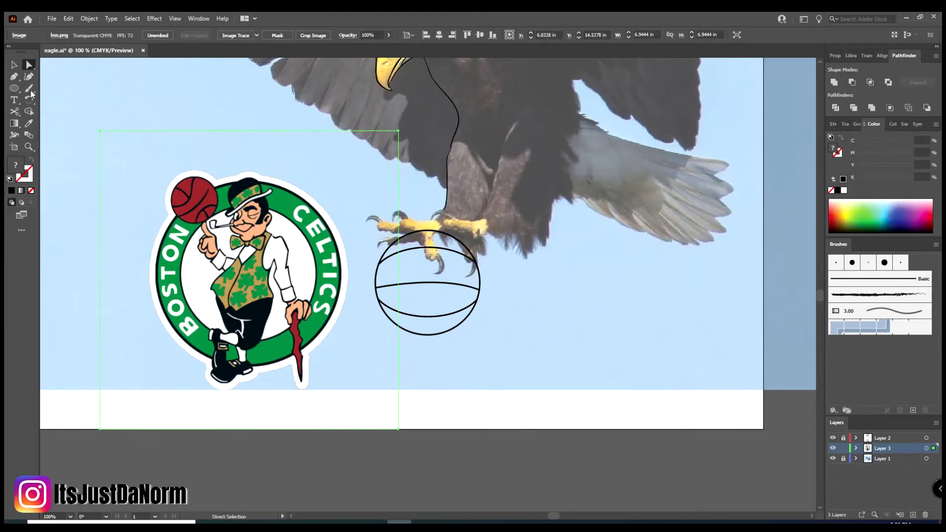
Step: Clear the logo from Layer 3, make Layer 3 visible, and nudge the ball's left anchor
left_click(69, 19)
key("Escape")
key("Delete")
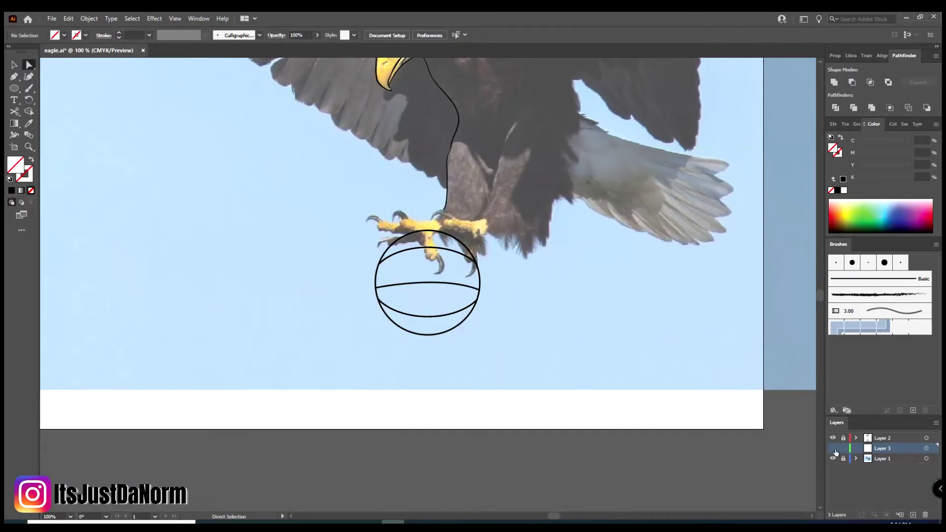
left_click(833, 448)
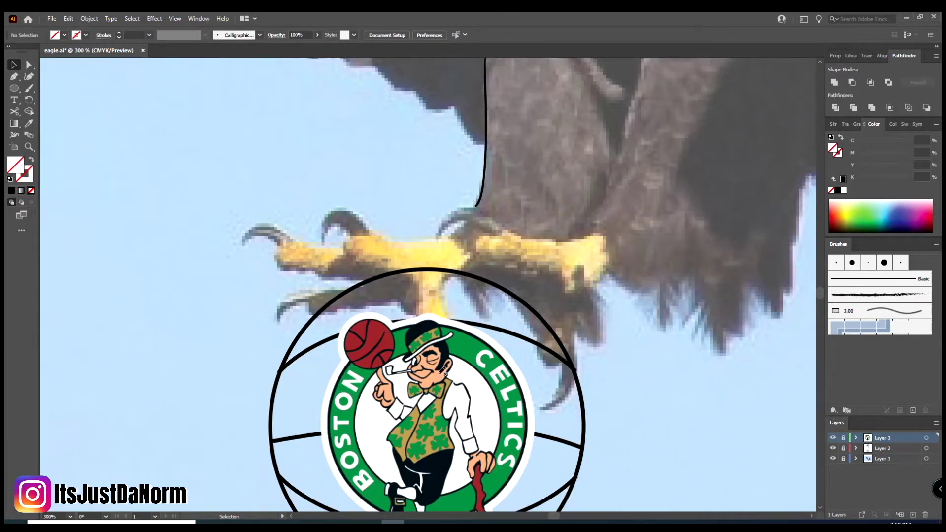
left_click_drag(279, 330, 279, 334)
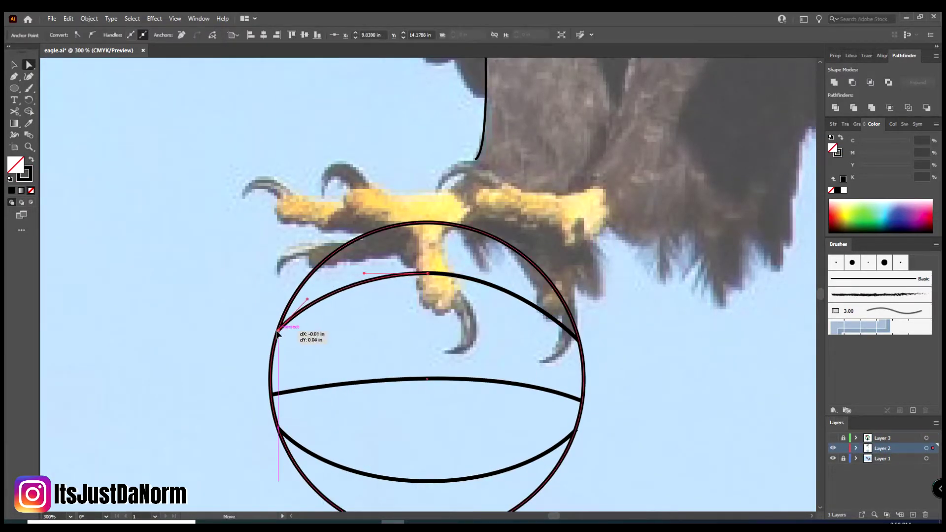
Step: Show and then hide the Celtics logo layer, zooming in on the talons
key("ctrl+1")
left_click(833, 438)
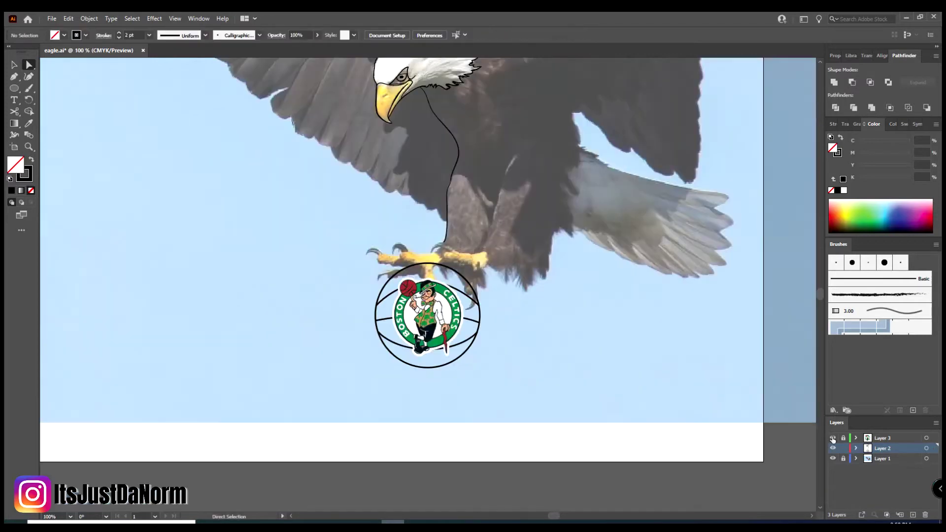
scroll(824, 438, "up", 1)
left_click(833, 438)
key("ctrl+plus")
key("ctrl+plus")
key("ctrl+plus")
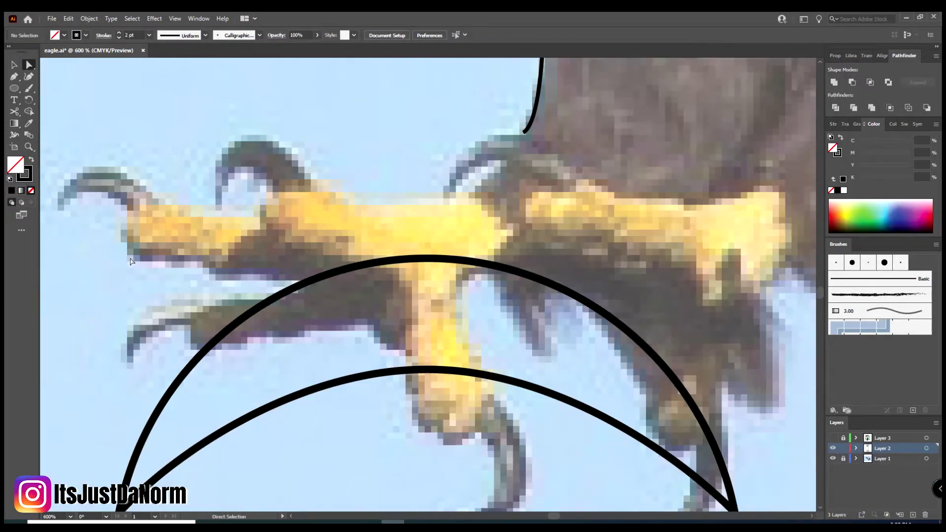
key("b")
Step: Try brush strokes along the talon claws and undo the thin ones
mouse_move(185, 446)
left_mouse_down()
mouse_move(132, 396)
mouse_move(206, 326)
left_mouse_up()
key("ctrl+minus")
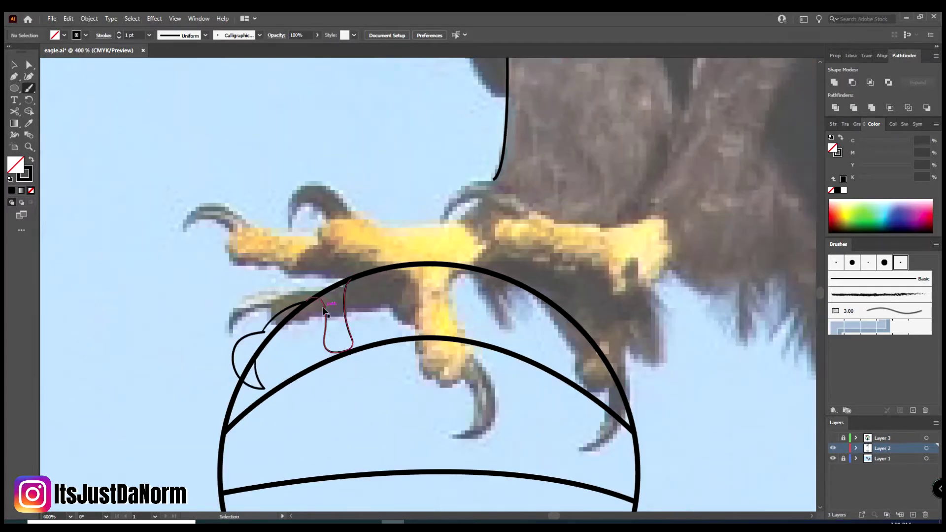
key("ctrl+z")
mouse_move(305, 270)
left_mouse_down()
mouse_move(298, 308)
mouse_move(367, 270)
left_mouse_up()
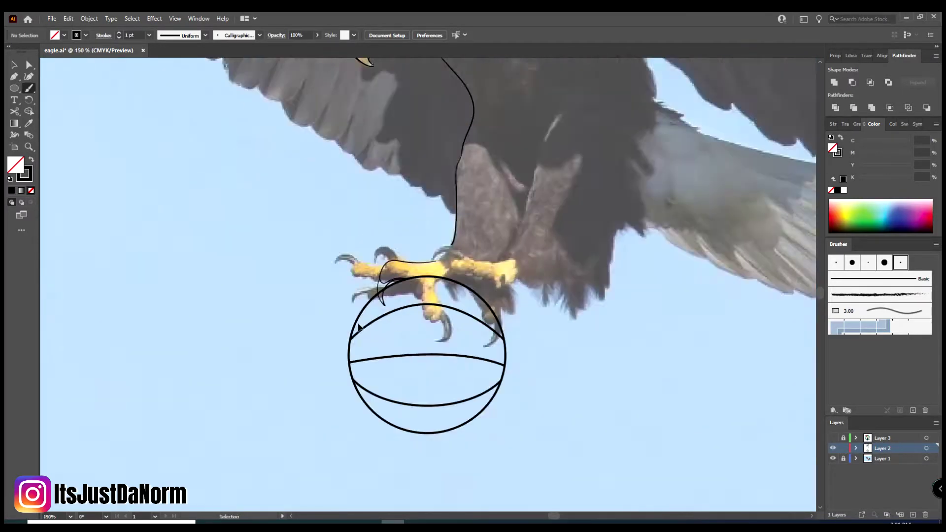
left_click_drag(308, 238, 260, 323)
key("ctrl+z")
key("ctrl+z")
key("ctrl+z")
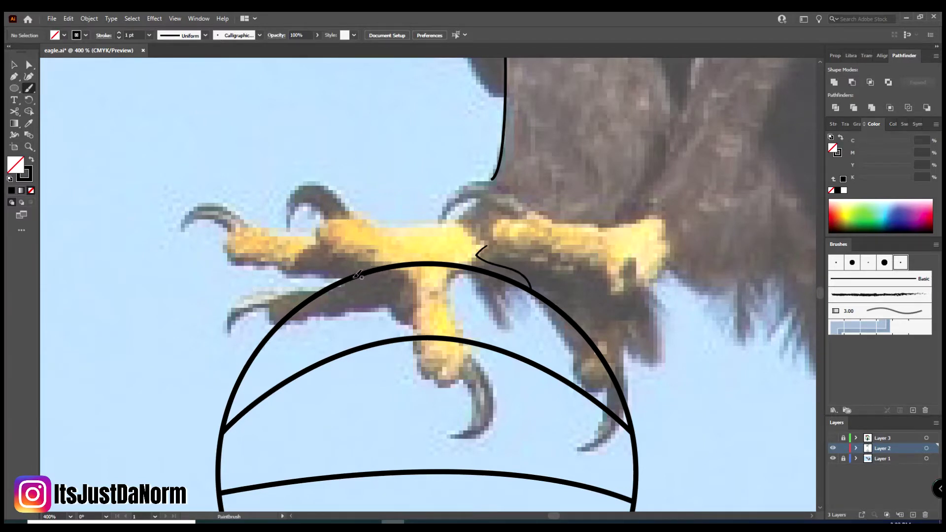
key("ctrl+minus")
key("ctrl+minus")
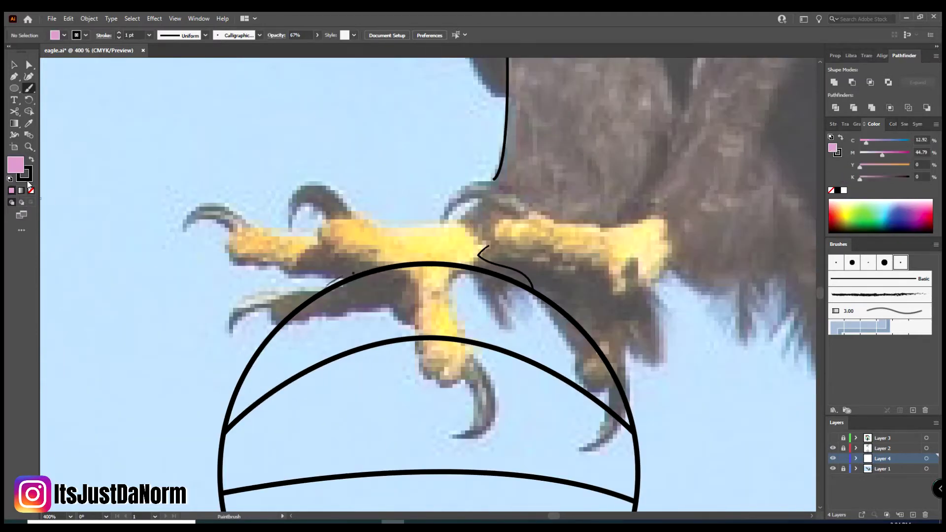
Step: Switch the stroke to pink and sketch two talon strokes down over the ball
key("shift+x")
key("ctrl+minus")
key("ctrl+minus")
key("ctrl+minus")
key("ctrl+plus")
key("ctrl+plus")
key("ctrl+plus")
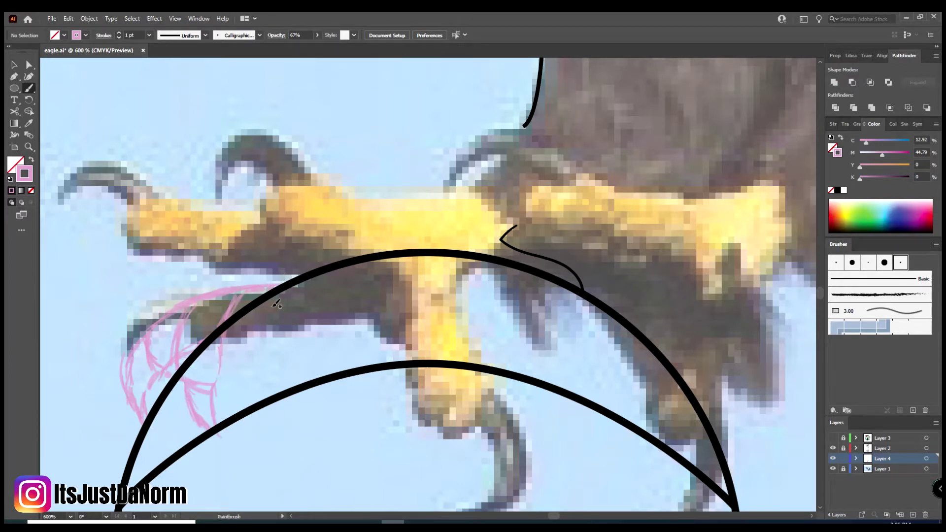
left_click_drag(277, 293, 291, 382)
left_click_drag(302, 282, 312, 369)
Step: Sketch more pink strokes along the upper arc and around the talons
key("ctrl+minus")
key("ctrl+minus")
key("ctrl+minus")
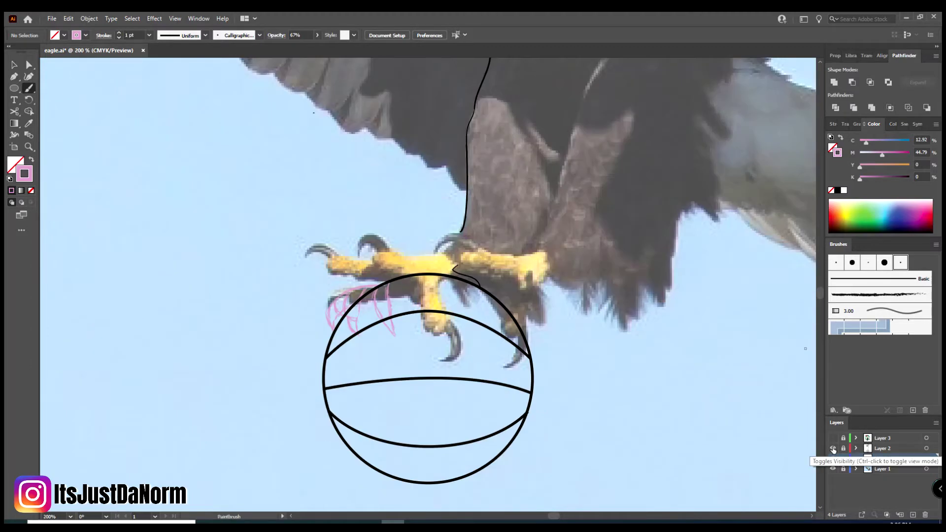
key("ctrl+plus")
key("ctrl+plus")
key("ctrl+plus")
left_click_drag(197, 291, 325, 233)
mouse_move(316, 297)
left_mouse_down()
mouse_move(378, 245)
mouse_move(310, 370)
left_mouse_up()
key("ctrl+minus")
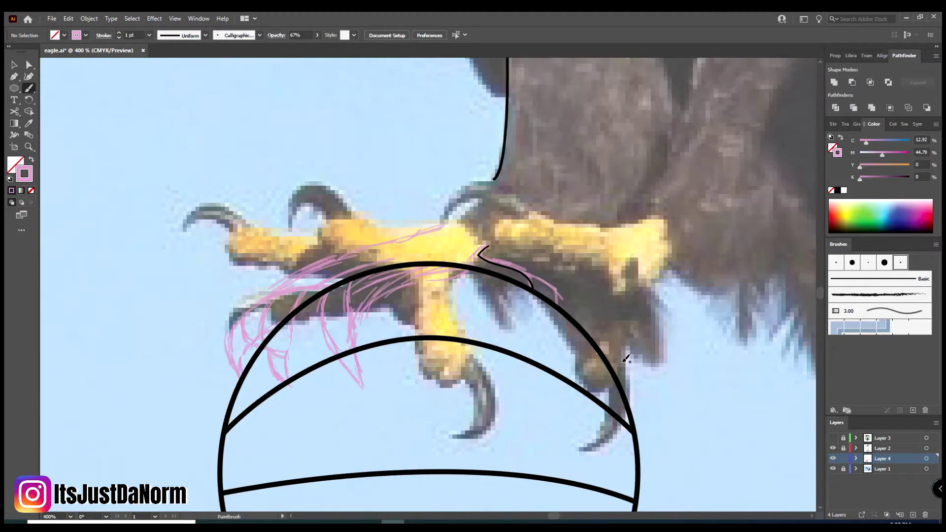
key("ctrl+minus")
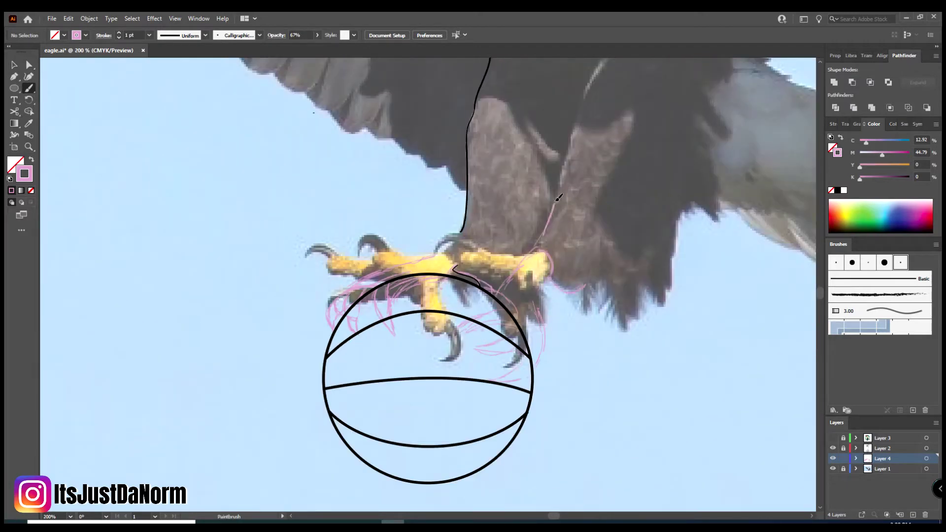
mouse_move(397, 328)
left_mouse_down()
mouse_move(335, 295)
mouse_move(385, 339)
left_mouse_up()
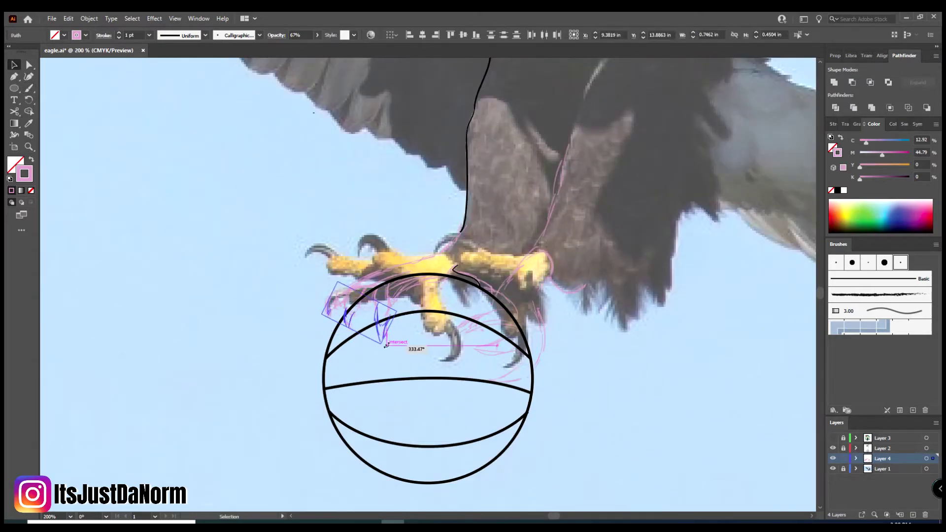
key("v")
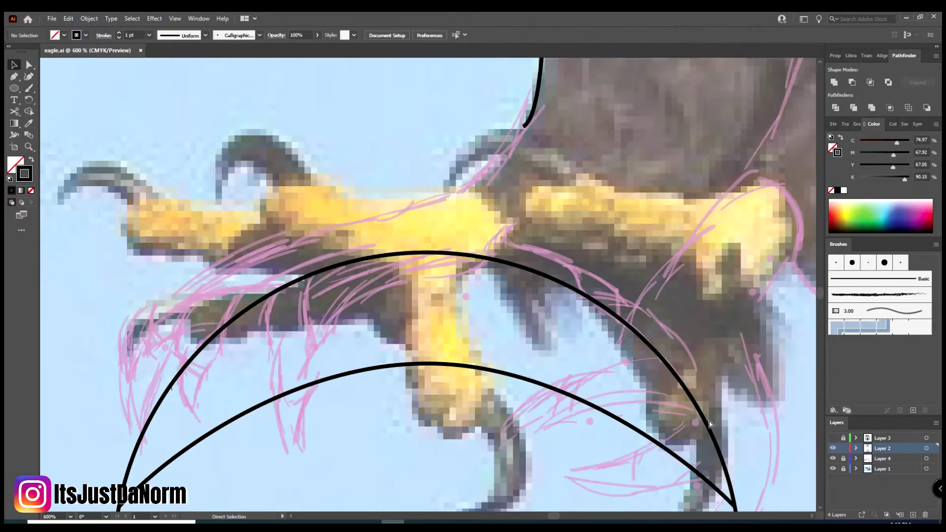
Step: Draw black outlines for the talon, the first claw and a second toe curving over the ball
left_click_drag(474, 180, 134, 403)
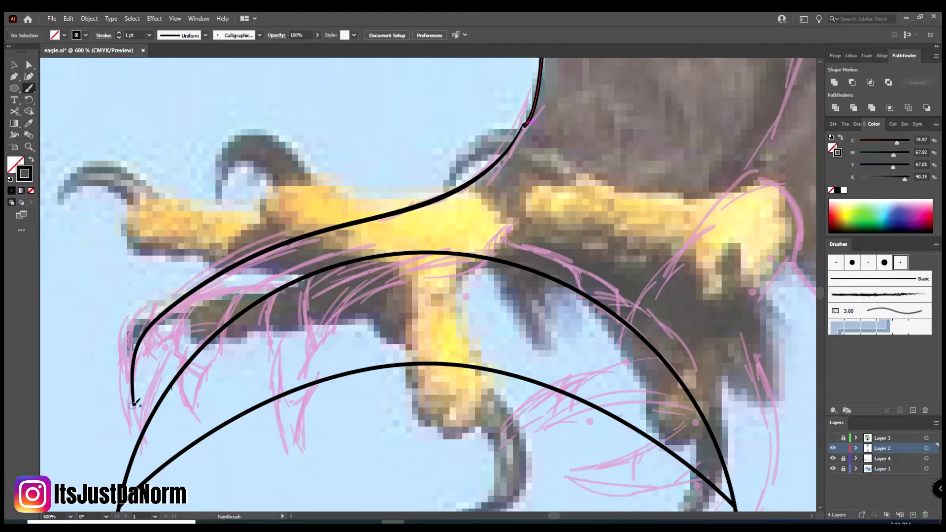
left_click_drag(184, 370, 199, 430)
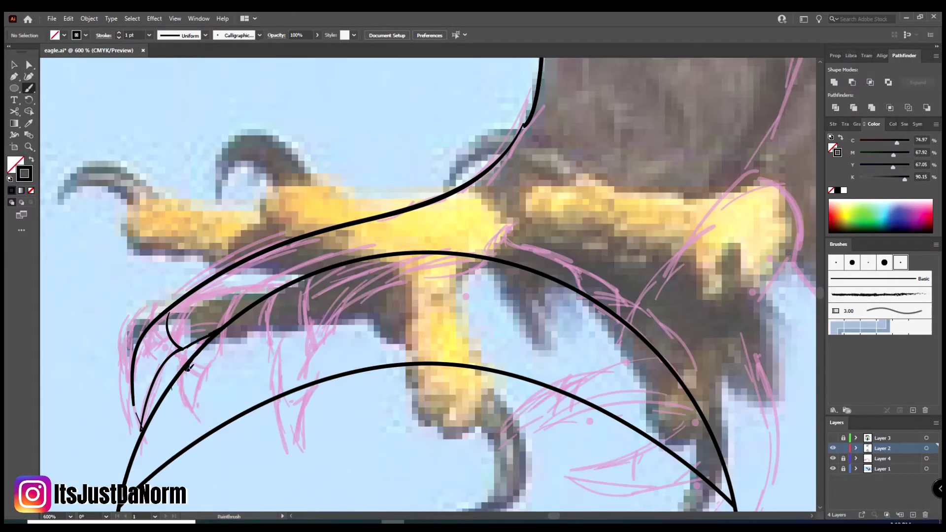
left_click_drag(183, 367, 240, 370)
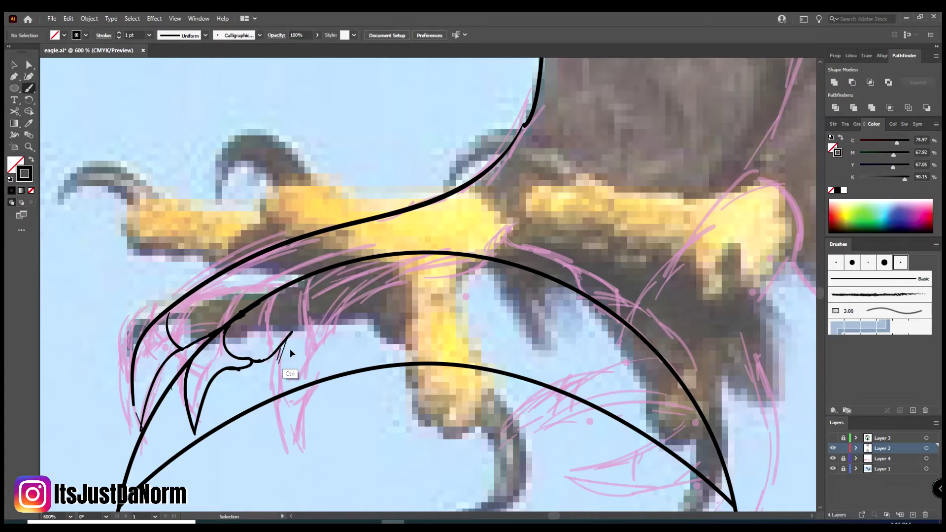
left_click_drag(386, 327, 515, 284)
left_click_drag(453, 250, 308, 339)
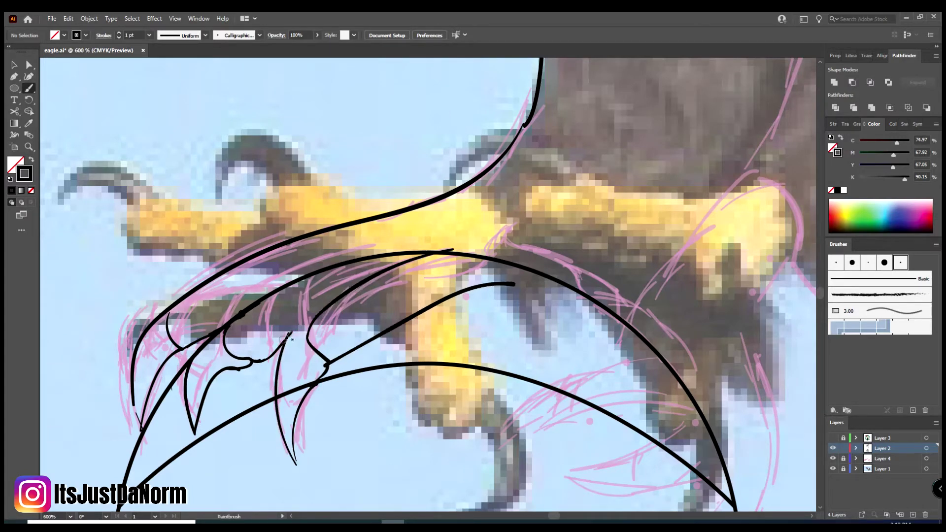
key("ctrl+minus")
key("ctrl+minus")
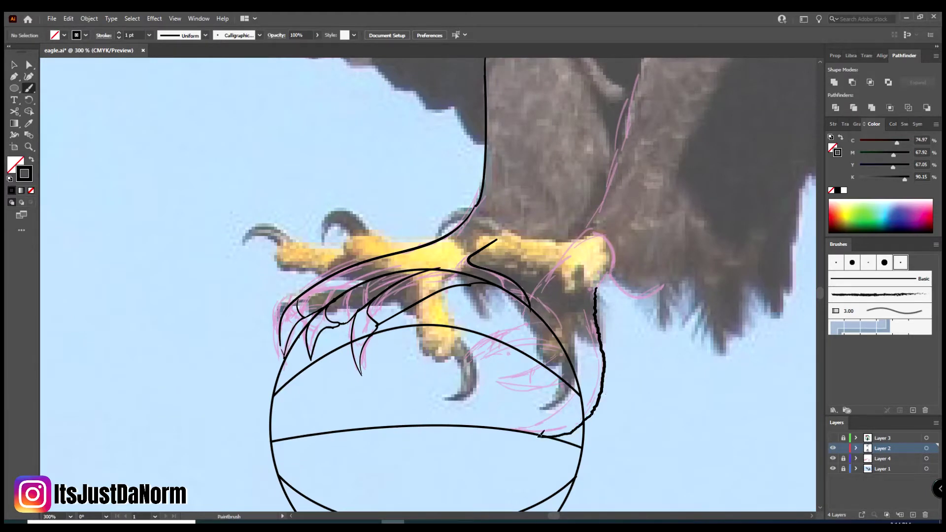
Step: Extend the toe outline, undo the right-talon strokes, and select the ball and talon strokes
left_click_drag(540, 434, 510, 431)
left_click_drag(554, 410, 578, 398)
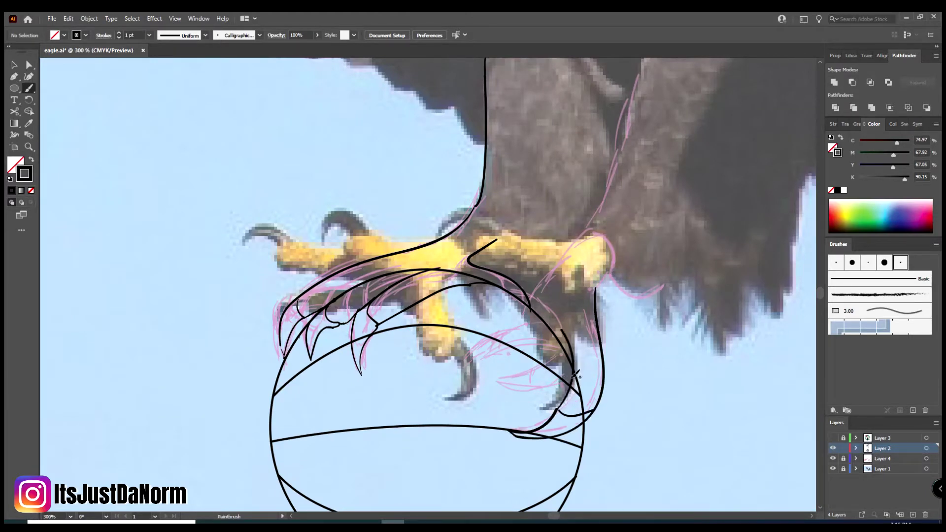
key("ctrl+z")
key("ctrl+z")
key("ctrl+z")
key("v")
key("ctrl+minus")
left_click(580, 405)
Step: Expand the talon strokes, reshape the first talon's tip and bend the second talon's inner curve to its toe
key("Return")
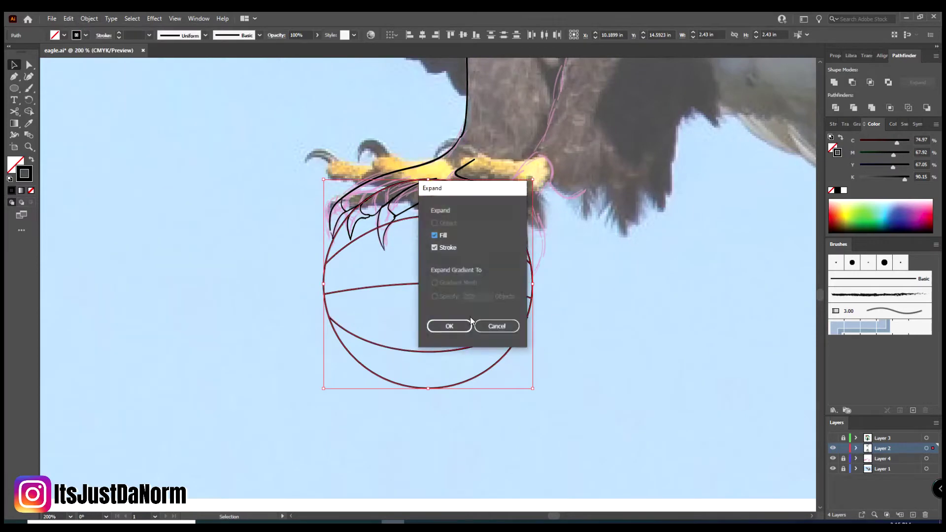
key("Return")
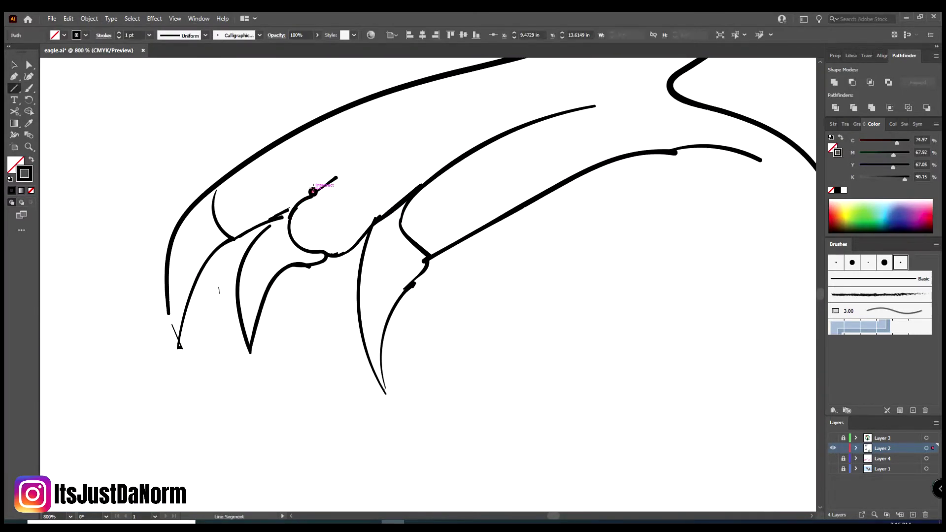
left_click_drag(213, 385, 205, 381)
left_click(266, 173)
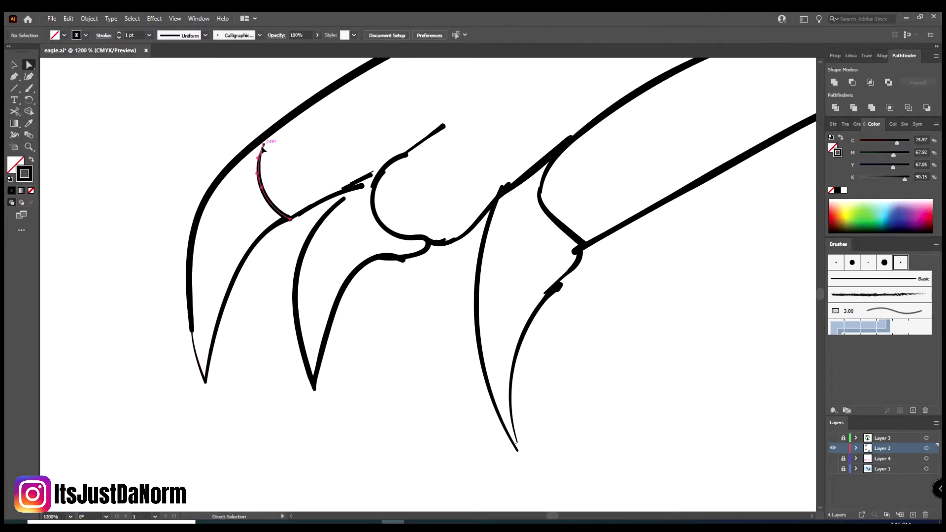
left_click(367, 183)
left_click(314, 389)
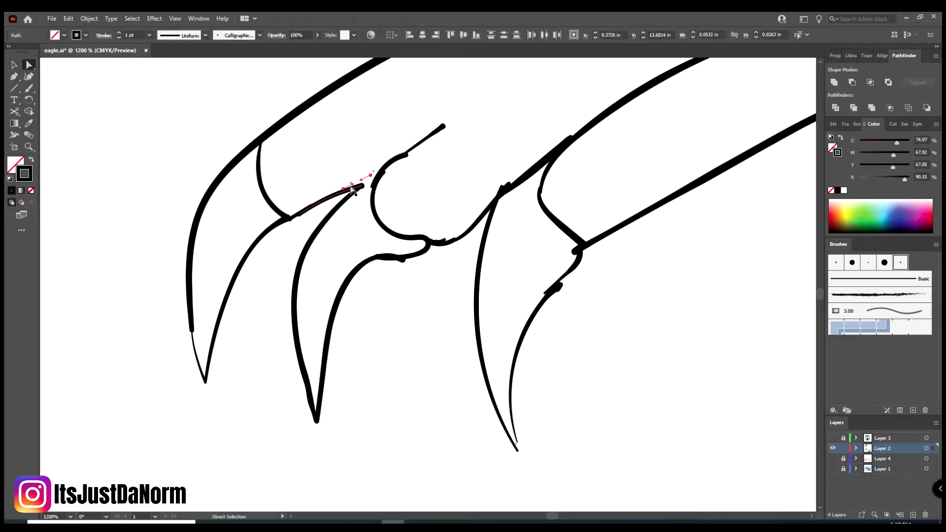
left_click_drag(363, 186, 374, 173)
Step: Nudge a claw path slightly upward and select the long toe outline's anchors for editing
left_click(407, 156)
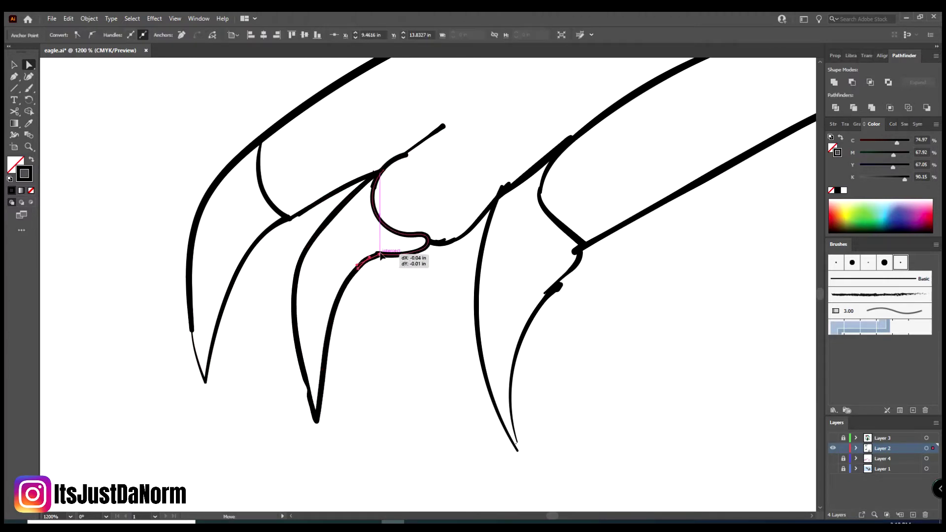
left_click(476, 270)
scroll(434, 274, "down", 5)
left_click(601, 321)
scroll(390, 248, "up", 5)
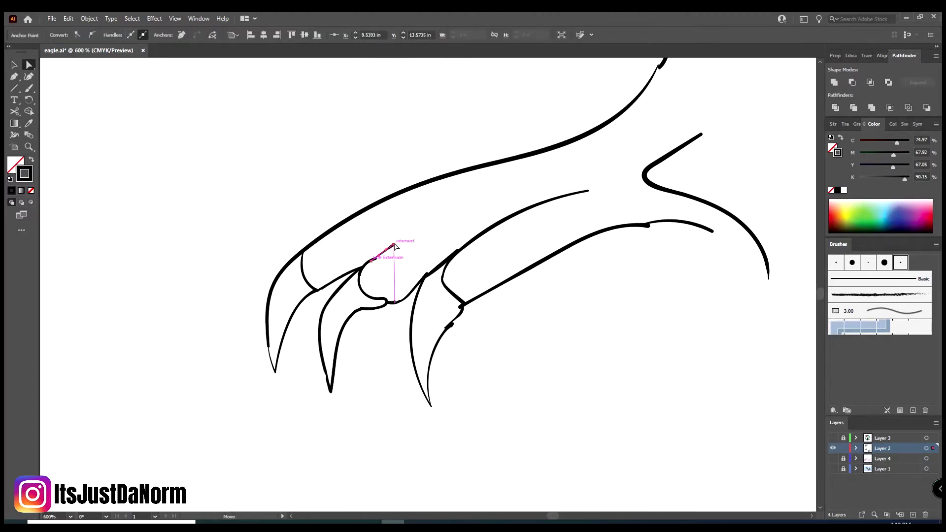
left_click(491, 184)
left_click_drag(379, 236, 323, 228)
scroll(323, 227, "up", 5)
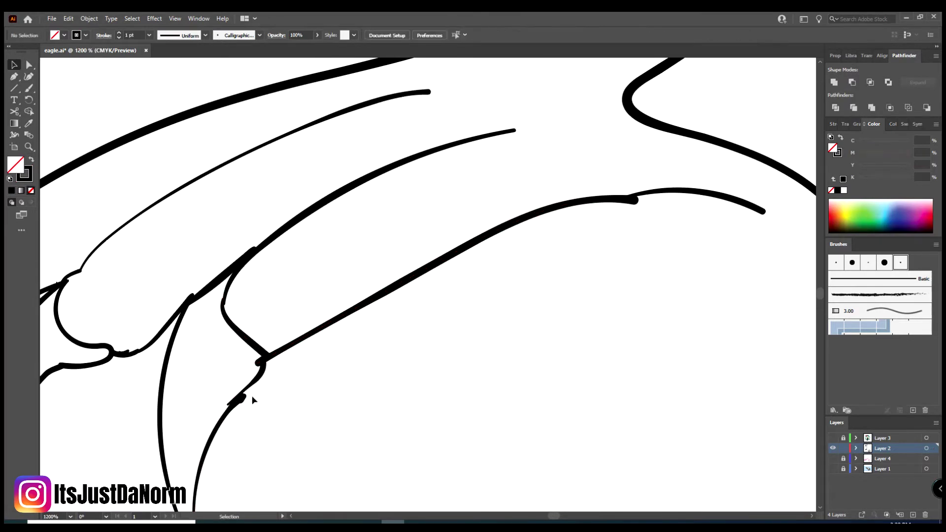
key("a")
left_click(618, 190)
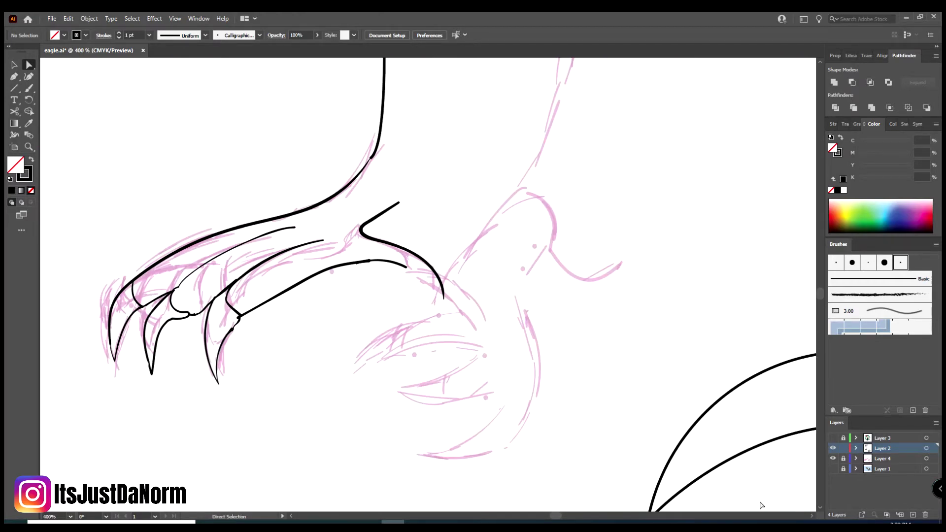
Step: Duplicate the whole talon drawing lower right and reflect the copy via Transform > Reflect
left_click_drag(110, 158, 318, 384)
left_click_drag(276, 305, 383, 310)
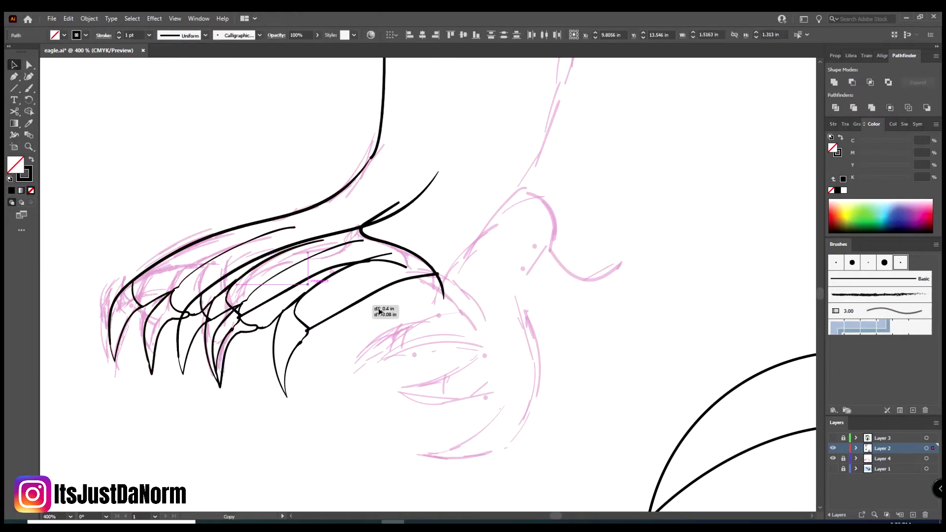
right_click(608, 131)
left_click(729, 311)
left_click_drag(585, 378, 599, 367)
left_click(629, 455)
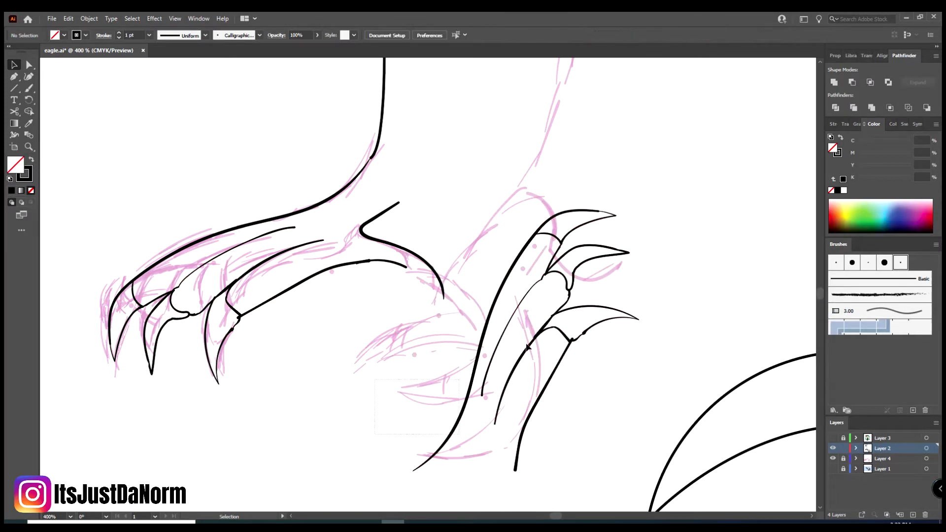
Step: Rotate the mirrored talons to wrap the ball's right side and move the ball under them
left_click(609, 249)
left_click_drag(461, 427, 522, 481)
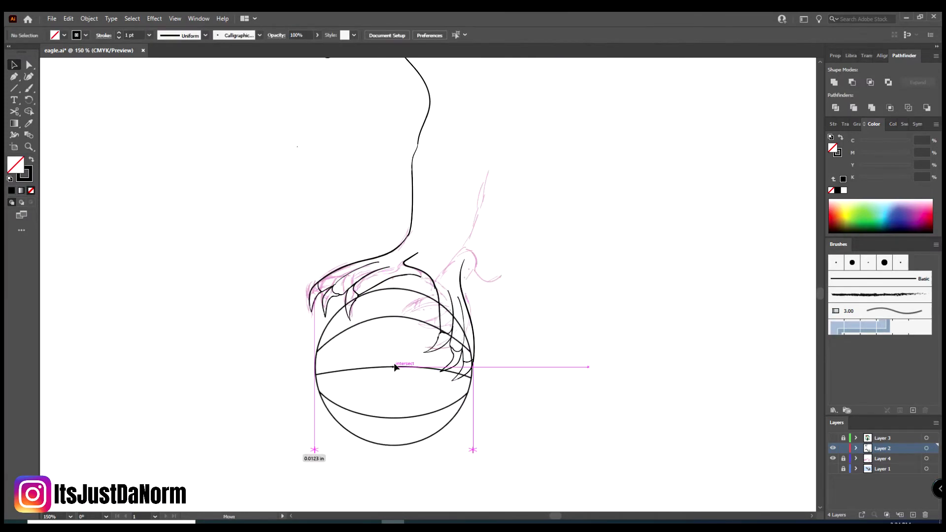
left_click_drag(395, 367, 389, 362)
right_click(409, 302)
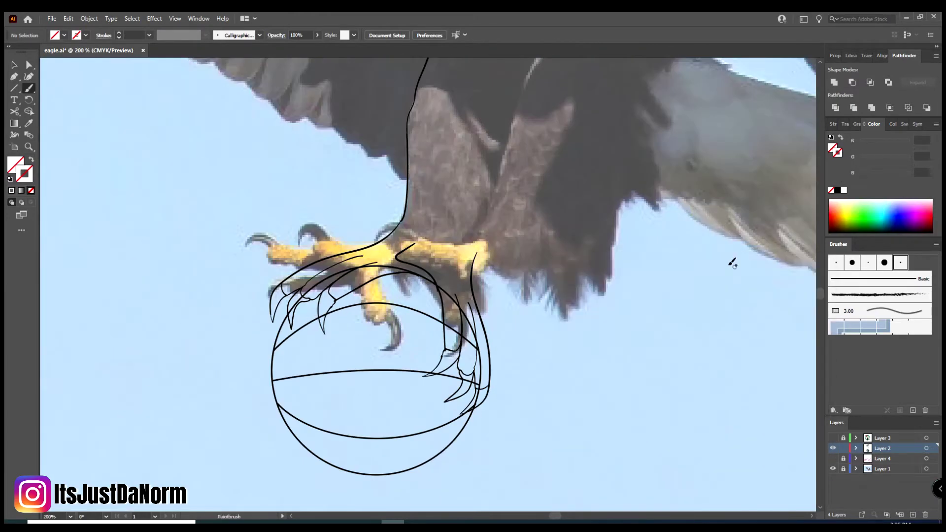
Step: With the Pencil, trace the right foot's top edge and the ragged feathers below the leg
key("ctrl+plus")
key("ctrl+plus")
key("ctrl+plus")
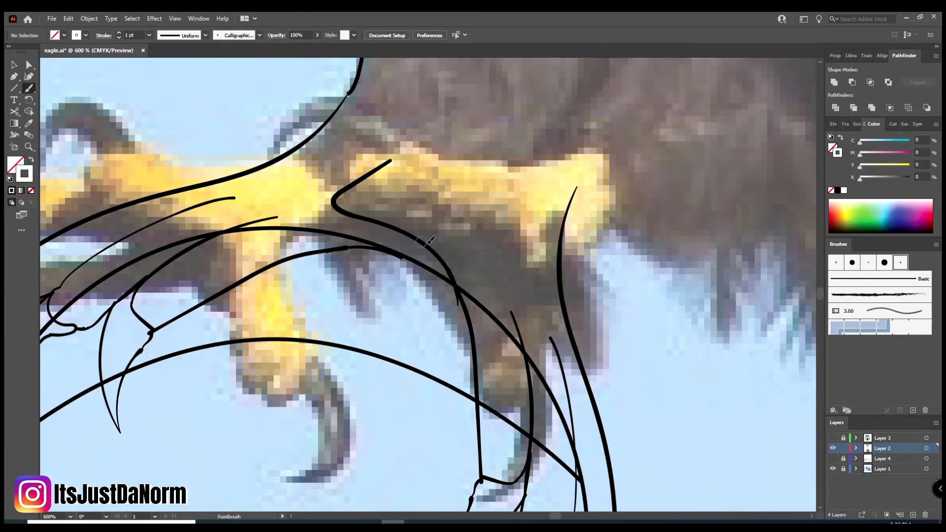
key("ctrl+minus")
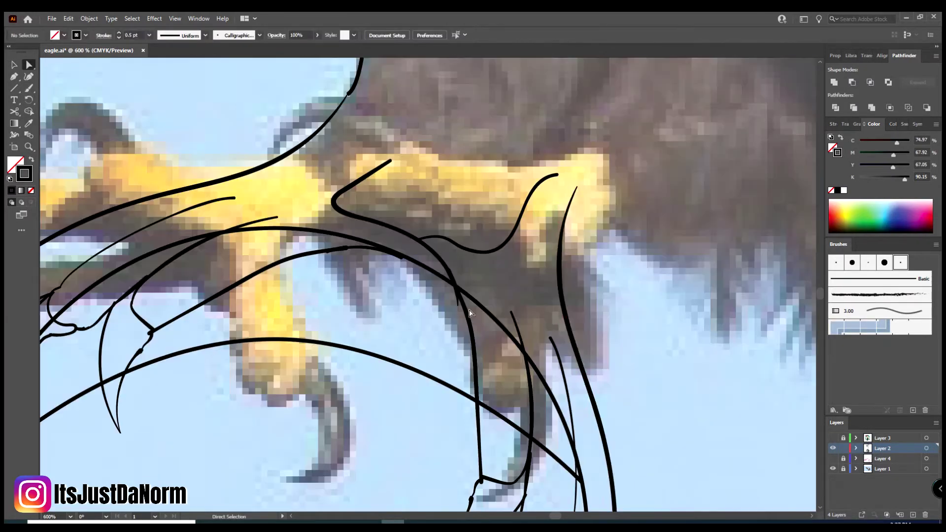
key("ctrl+minus")
key("ctrl+minus")
key("ctrl+plus")
key("n")
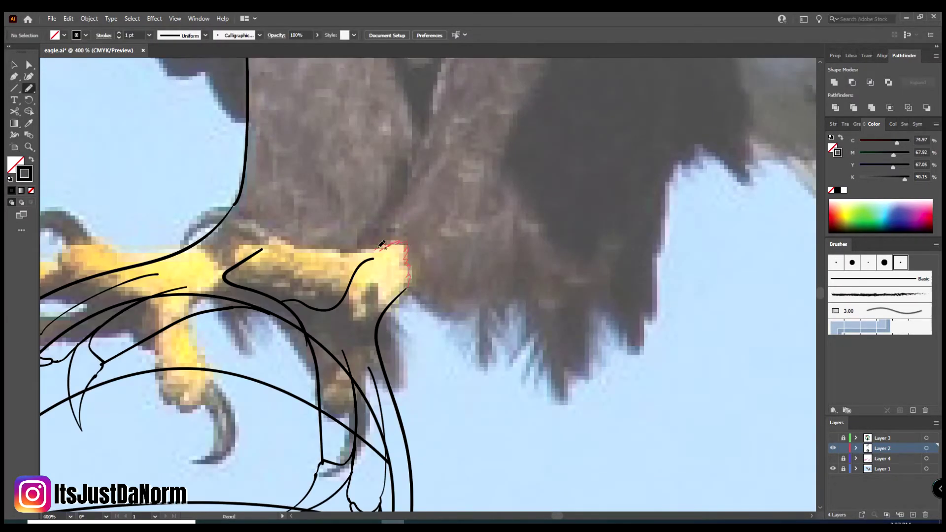
left_click_drag(261, 253, 236, 257)
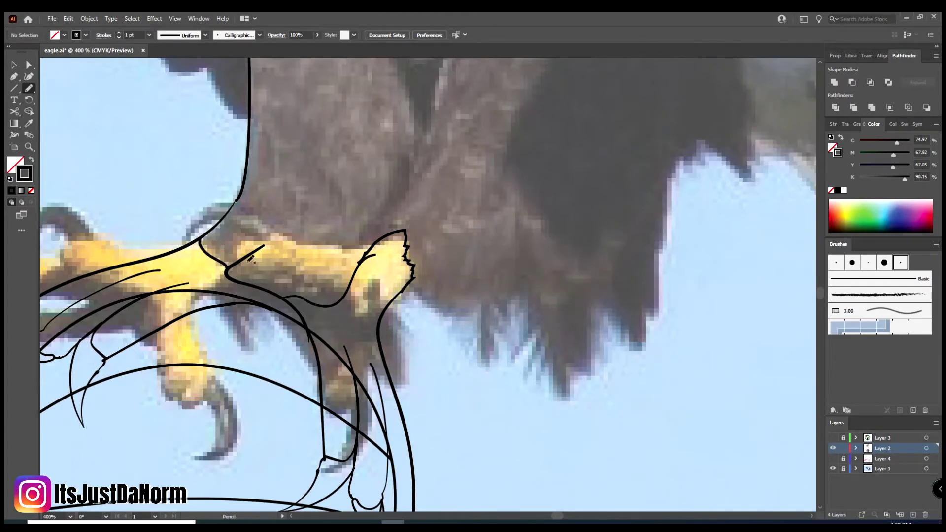
key("ctrl+minus")
key("ctrl+minus")
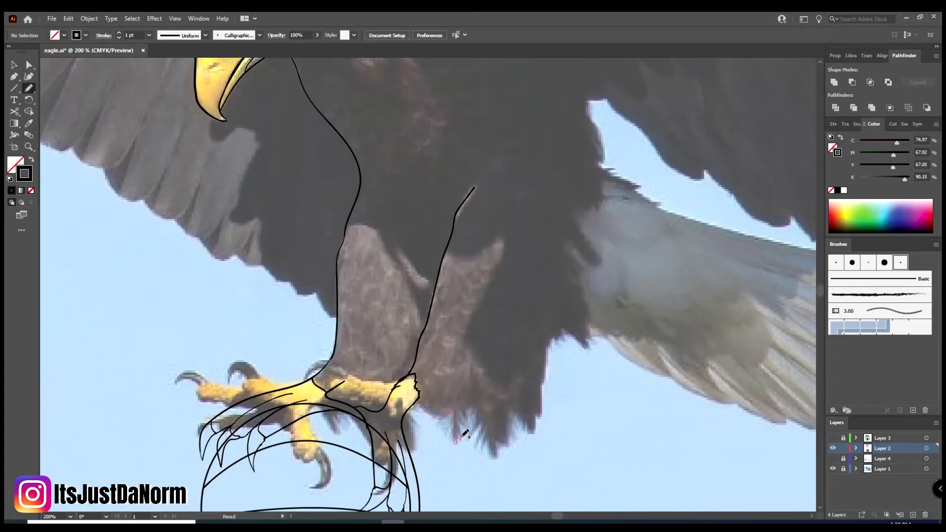
left_click_drag(562, 337, 642, 366)
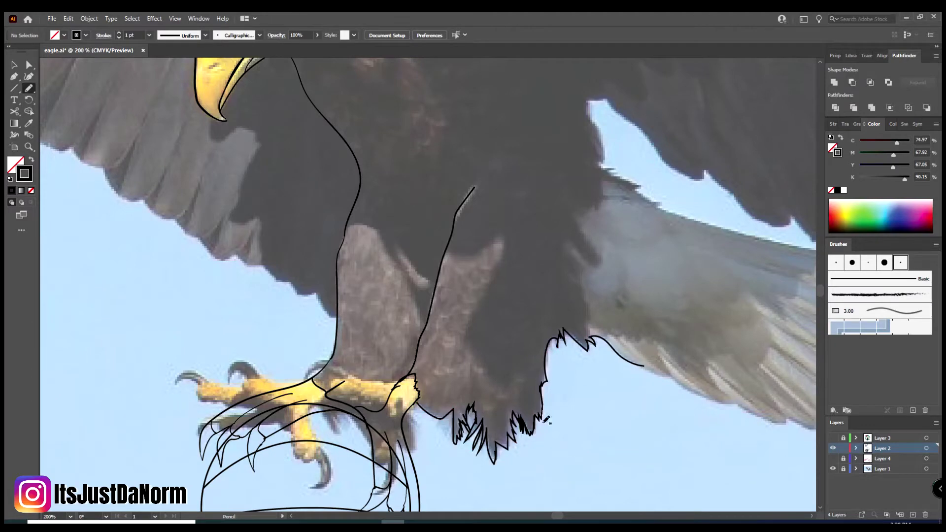
key("ctrl+minus")
key("ctrl+minus")
key("ctrl+minus")
left_click(832, 468)
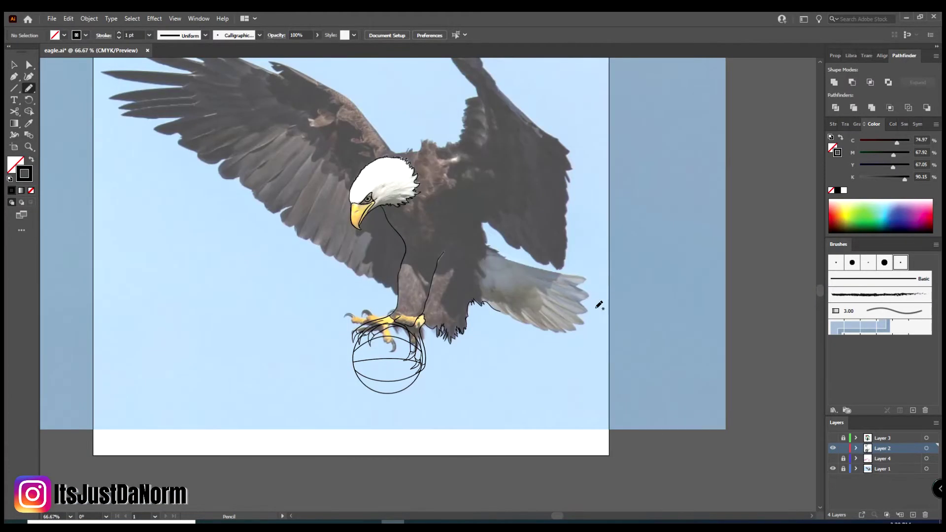
Step: Pencil-trace the tail feathers' lower and upper edges and bend the belly feather path's end upward
key("ctrl+plus")
key("ctrl+plus")
key("ctrl+plus")
left_click_drag(348, 323, 397, 337)
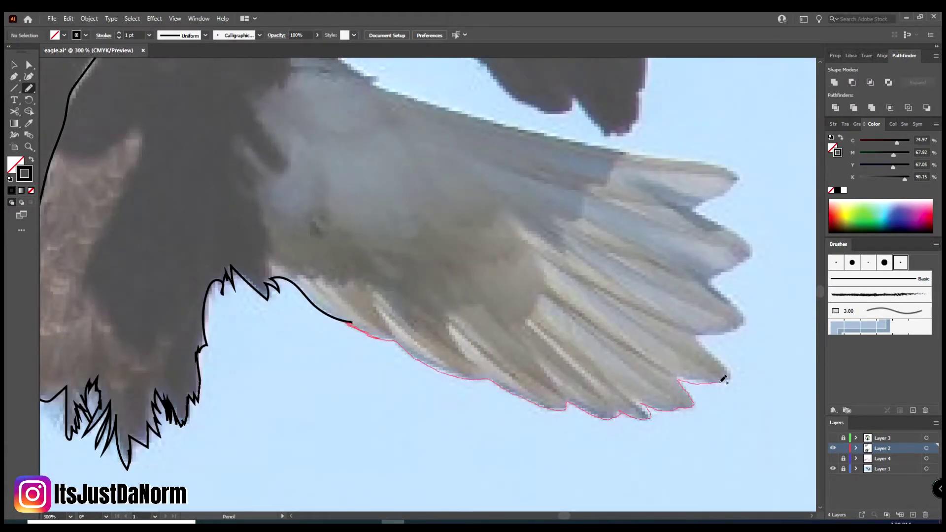
left_click_drag(731, 224, 374, 81)
key("ctrl+minus")
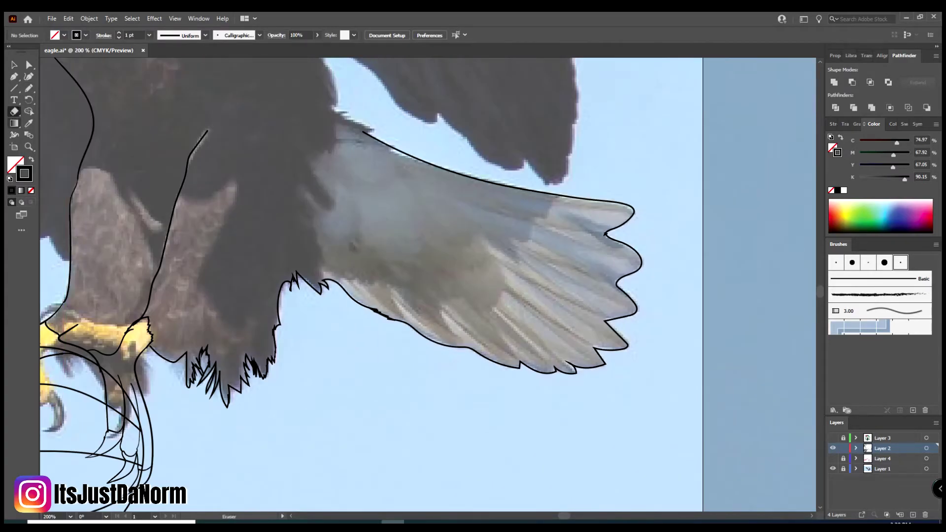
key("n")
key("ctrl+plus")
key("ctrl+plus")
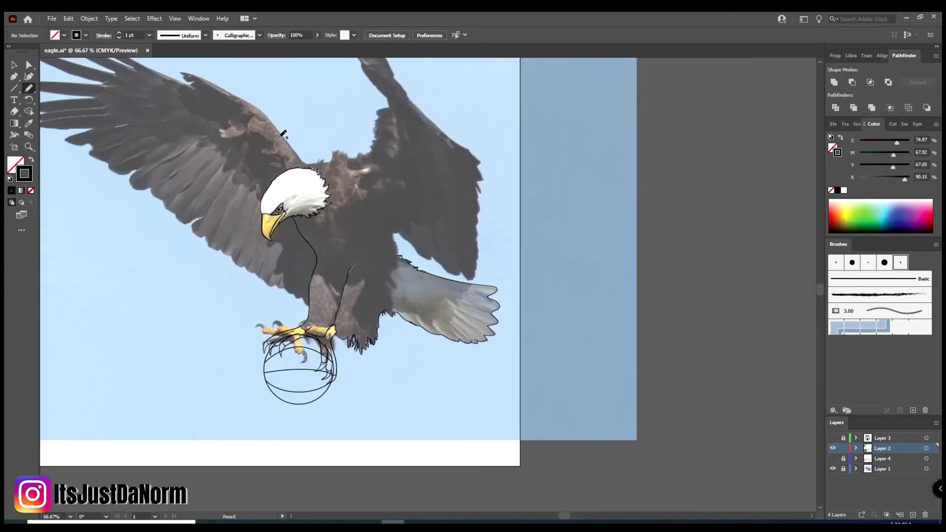
key("ctrl+plus")
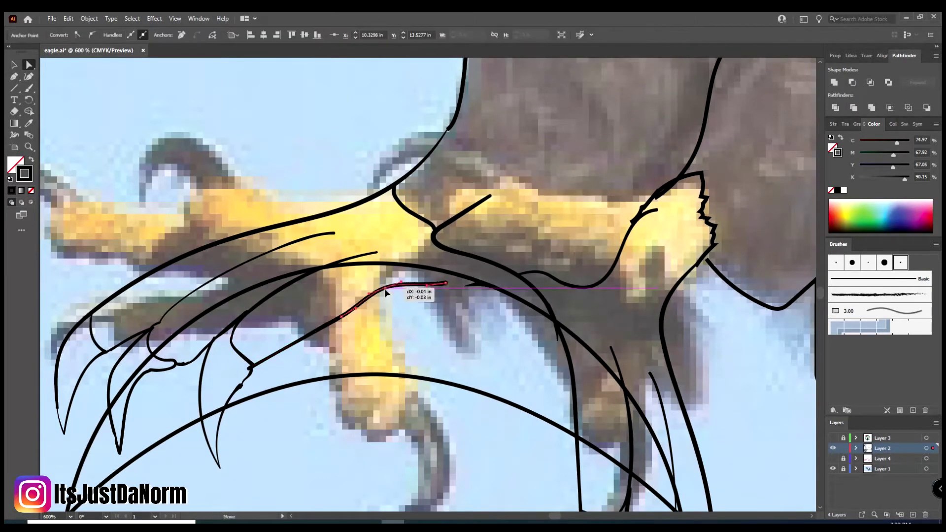
left_click_drag(385, 291, 383, 302)
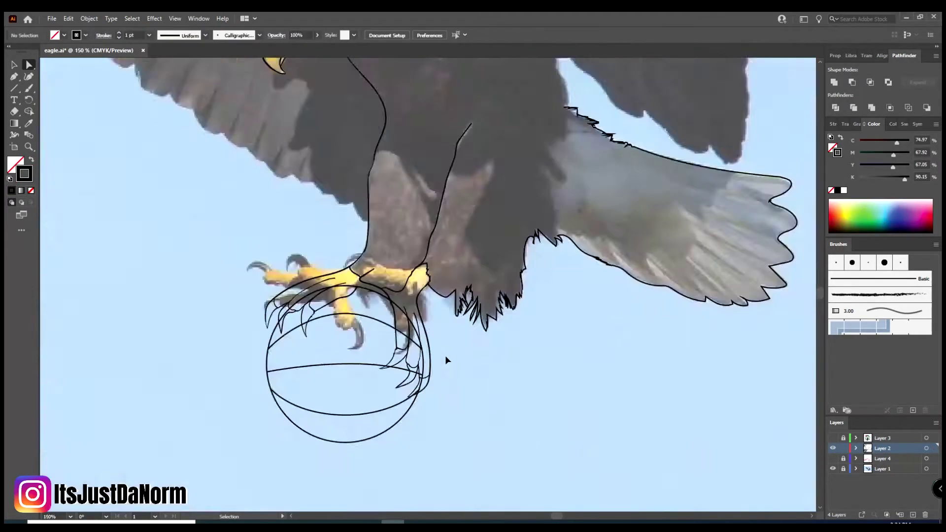
left_click(832, 468)
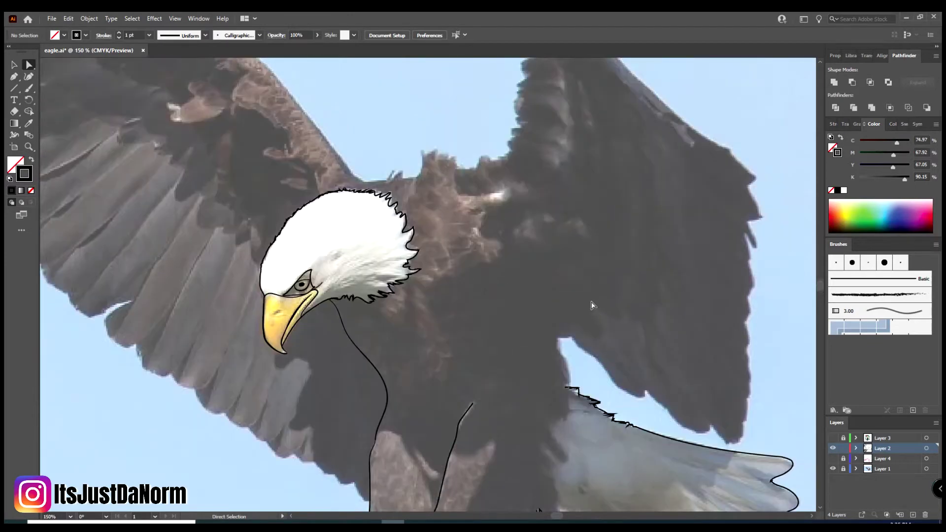
Step: Pencil-trace the wing edge around the sky gap and upward
scroll(763, 121, "up", 2)
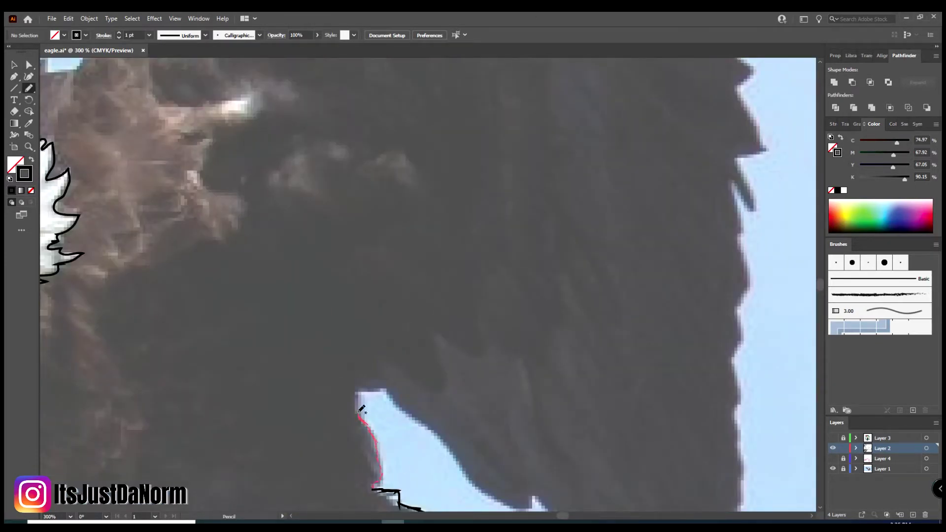
left_click_drag(513, 503, 534, 498)
scroll(544, 337, "down", 3)
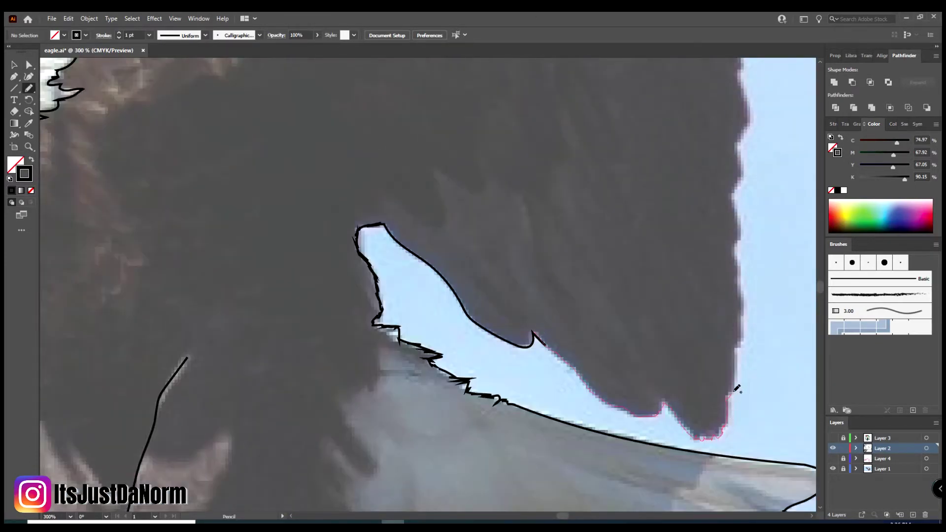
left_click_drag(738, 247, 745, 105)
key("a")
mouse_move(750, 140)
left_mouse_down()
mouse_move(559, 233)
mouse_move(556, 177)
left_mouse_up()
key("n")
left_click_drag(569, 117, 566, 123)
key("ctrl+0")
scroll(606, 276, "up", 5, "alt")
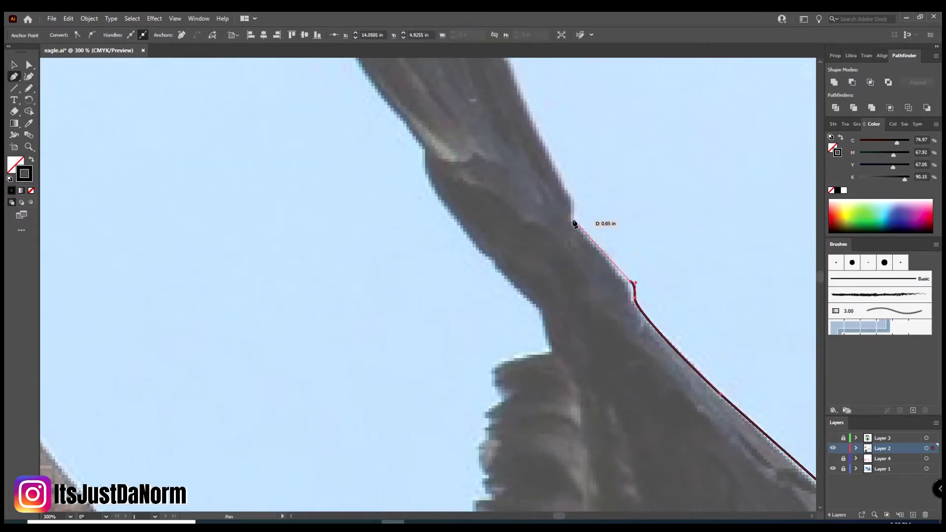
Step: Pen-outline the upper wing edge, curving around the wing tip and down into the feather notch
left_click(574, 224)
scroll(542, 187, "up", 3)
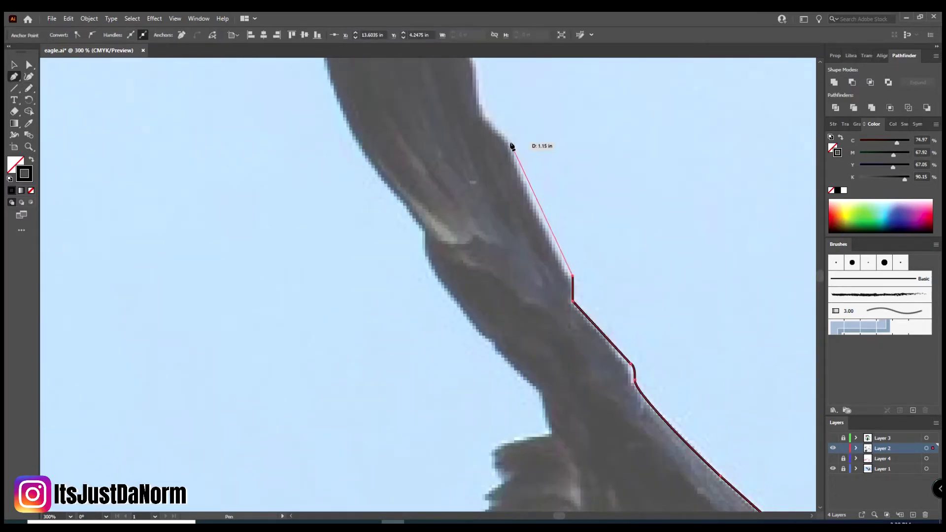
left_click(549, 232)
scroll(517, 206, "up", 3)
left_click(483, 169)
scroll(443, 123, "up", 2)
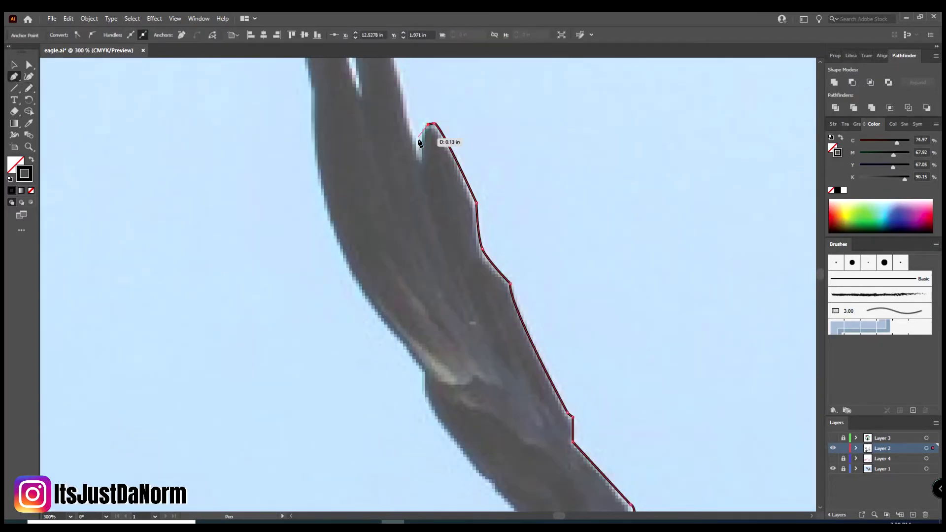
left_click(428, 135)
left_click_drag(422, 229, 424, 268)
scroll(375, 128, "up", 2)
left_click(363, 99)
scroll(363, 103, "up", 1)
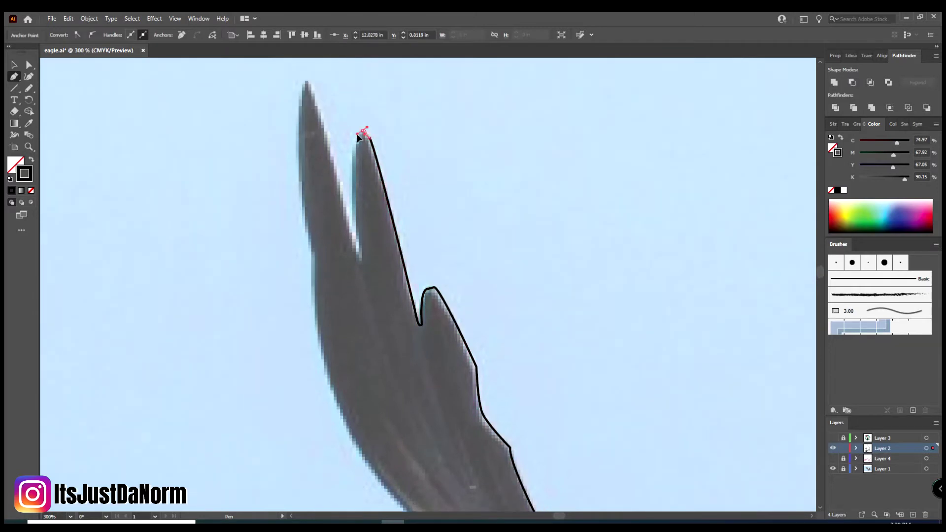
left_click(361, 256)
left_click(566, 152, "ctrl")
scroll(392, 218, "up", 1)
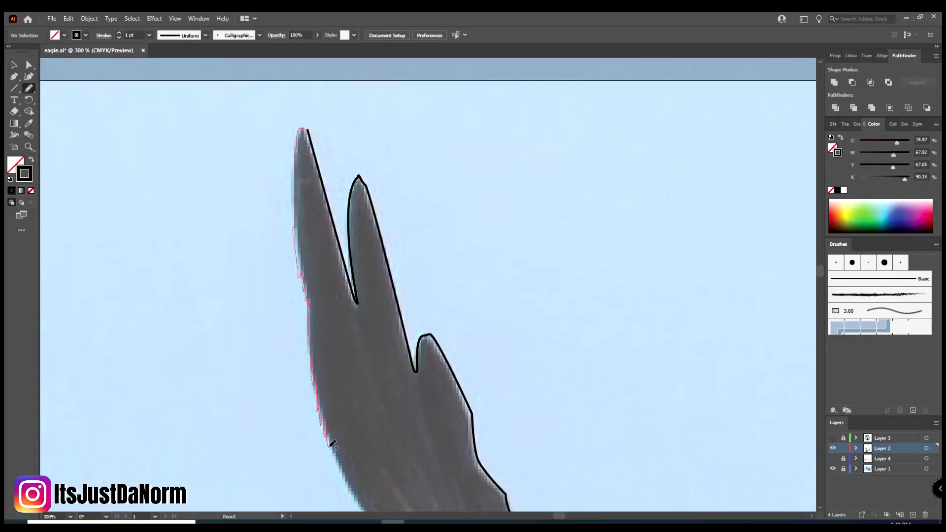
Step: Freehand-trace the wing's left edge down its length and deselect it
left_click_drag(332, 445, 359, 498)
scroll(305, 246, "down", 2)
key("a")
left_click(303, 197)
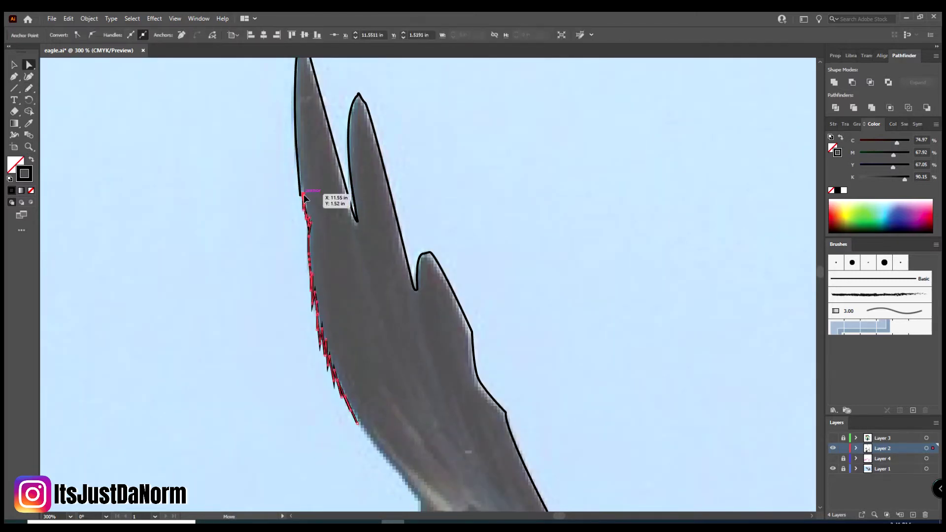
key("ctrl+shift+a")
scroll(304, 197, "down", 5)
scroll(304, 197, "up", 1)
mouse_move(514, 463)
left_mouse_down()
mouse_move(518, 269)
mouse_move(582, 350)
left_mouse_up()
left_click_drag(496, 495, 495, 496)
scroll(496, 345, "down", 7)
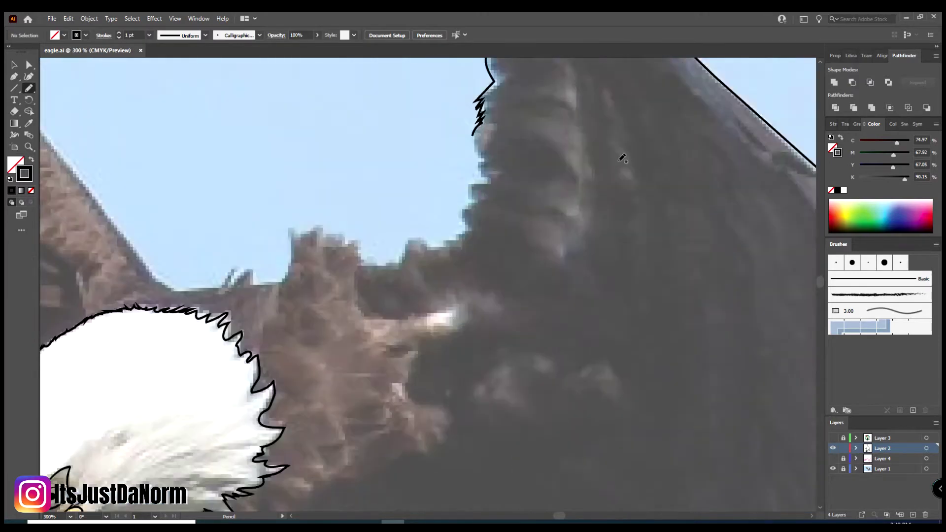
key("ctrl+shift+a")
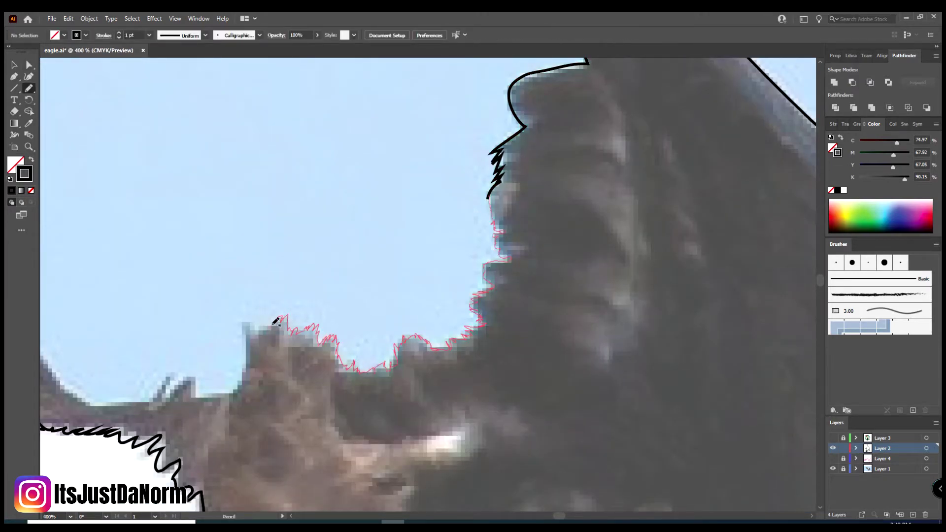
Step: Trace the ragged shoulder feathers above the head, undoing a stray part of the stroke
left_click_drag(201, 389, 201, 390)
scroll(200, 390, "down", 2)
scroll(201, 389, "up", 2)
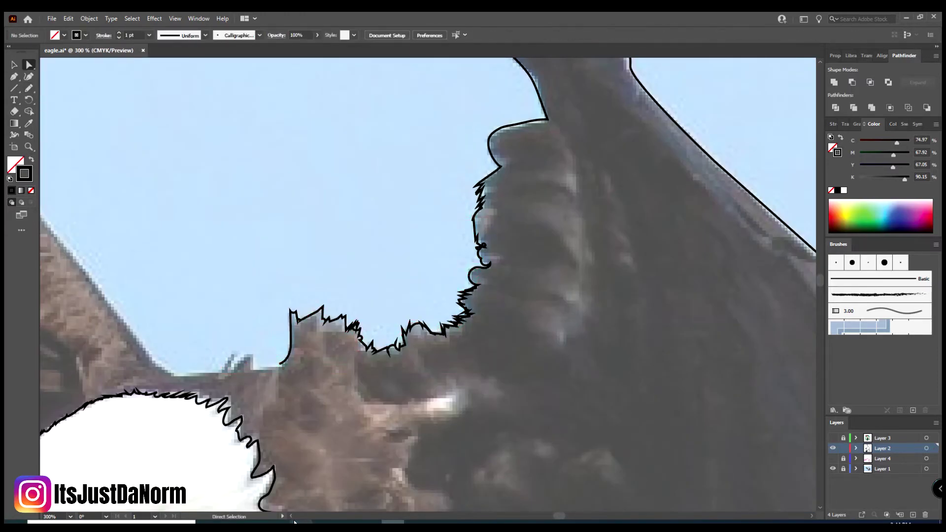
scroll(576, 441, "up", 2)
left_click_drag(577, 441, 533, 450)
left_click_drag(499, 414, 274, 376)
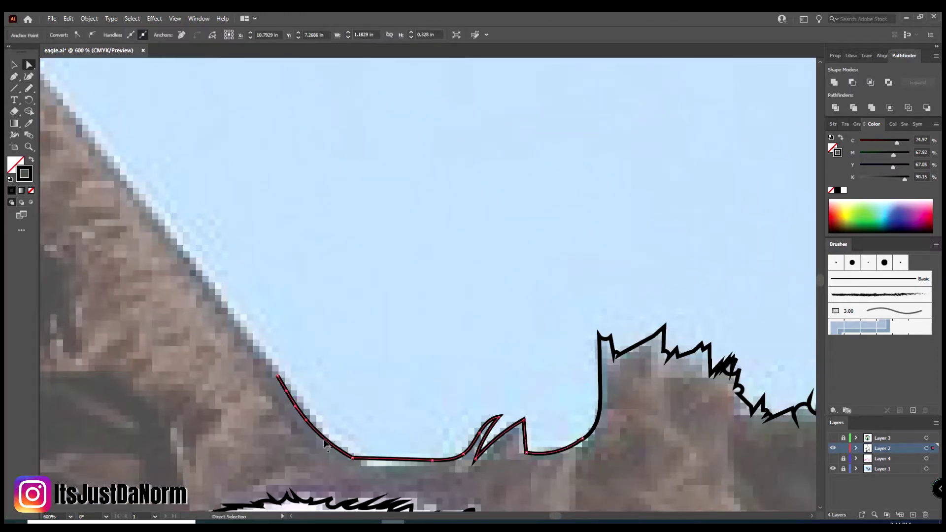
key("ctrl+z")
Step: Draw a smooth Paintbrush line along the ridge's curve
key("b")
left_click_drag(431, 459, 388, 457)
left_click_drag(321, 401, 389, 458)
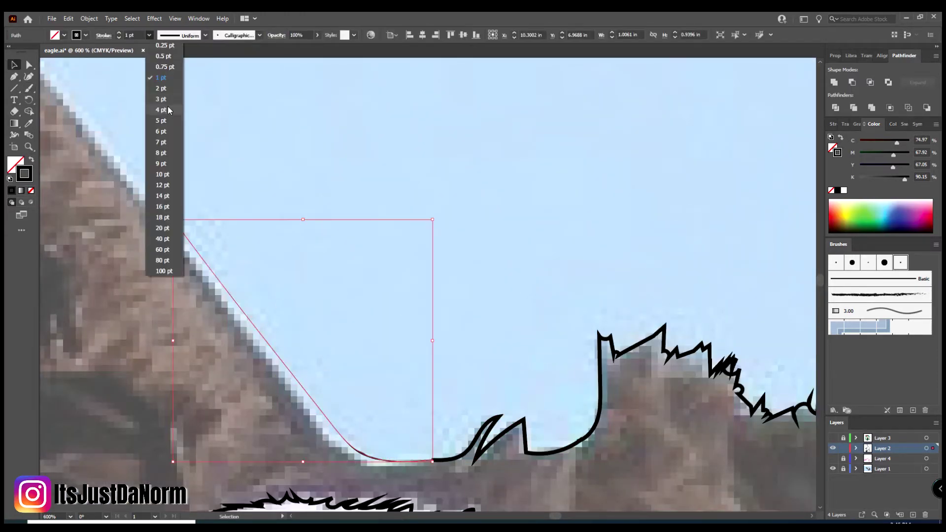
scroll(193, 240, "down", 3)
scroll(356, 337, "up", 2)
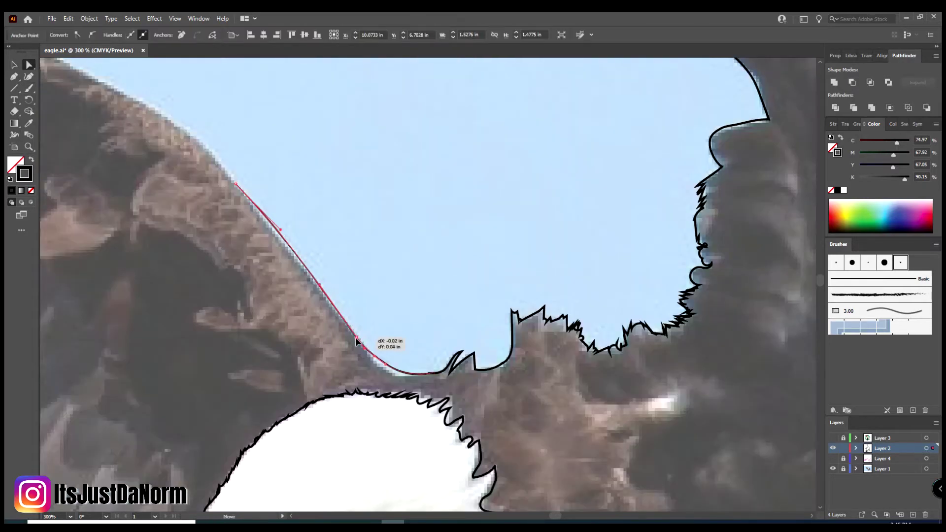
Step: Extend the ridge path with Pen anchors up the wing edge
key("a")
left_click(400, 376)
key("p")
scroll(400, 381, "up", 3)
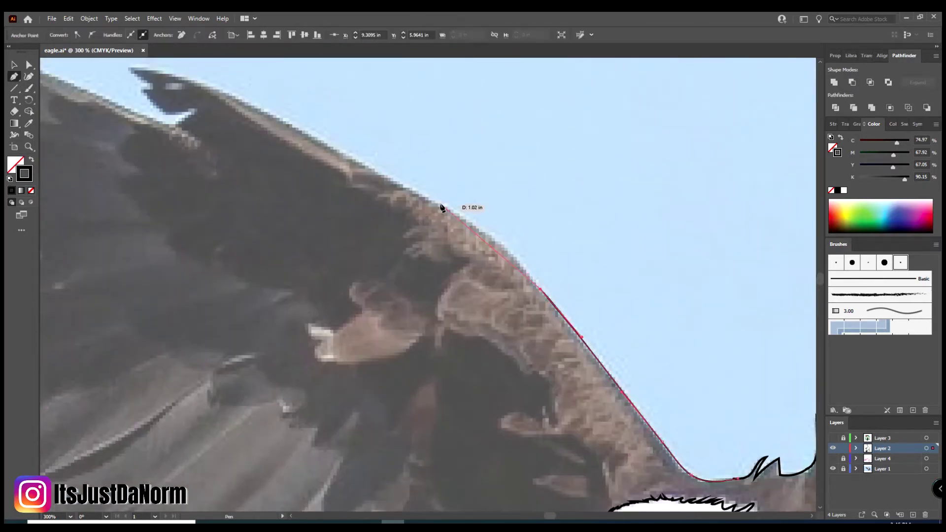
left_click(445, 219)
left_click(185, 93)
scroll(73, 105, "up", 5)
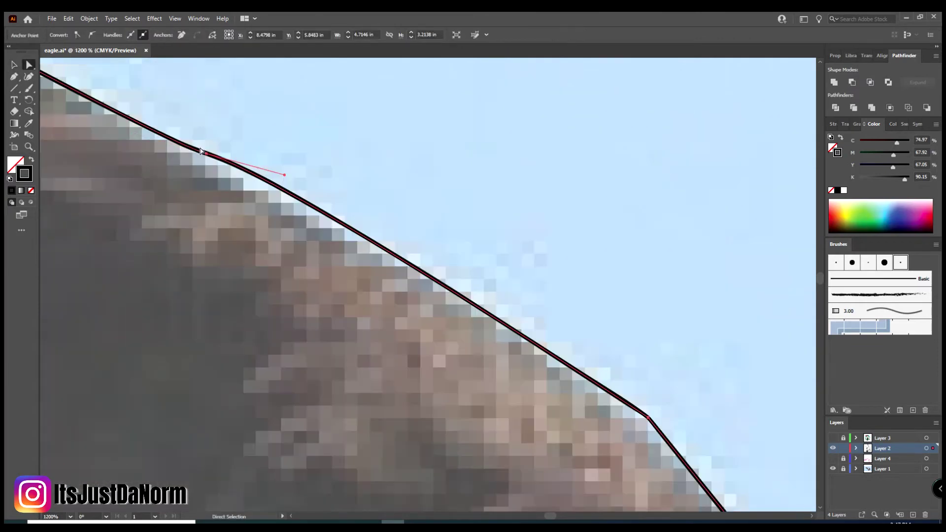
key("a")
scroll(414, 180, "down", 5)
scroll(428, 285, "up", 4)
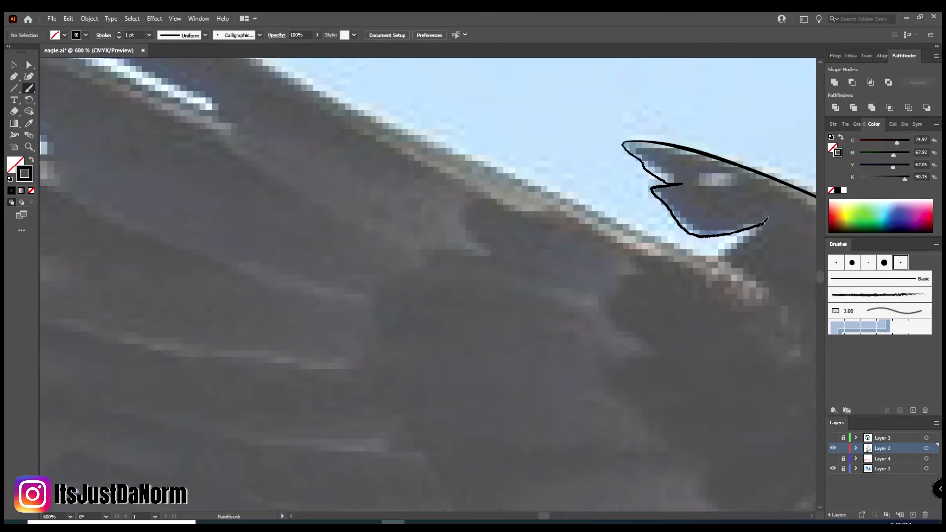
Step: Brush a stroke along a feather edge and check its anchors
left_click_drag(679, 183, 728, 175)
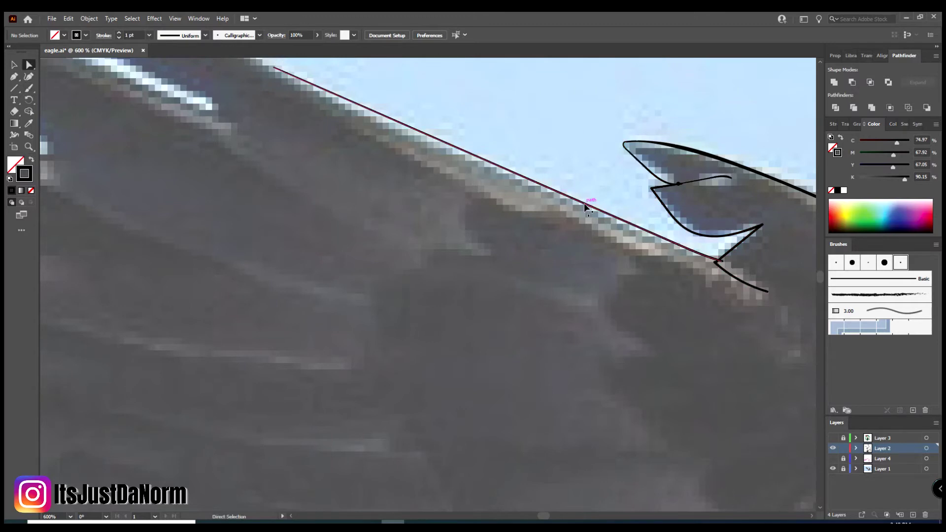
key("v")
left_click(368, 391)
scroll(368, 391, "down", 2)
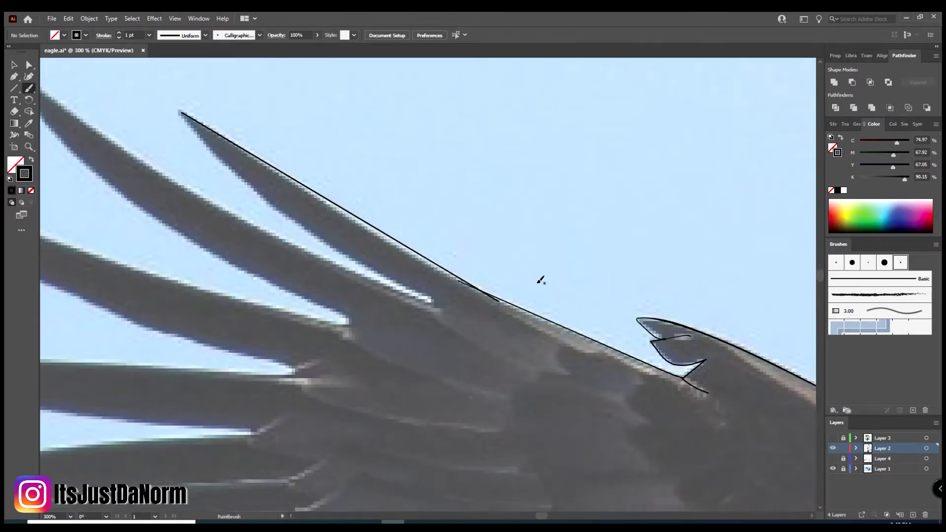
key("a")
left_click(386, 250)
key("ctrl+shift+a")
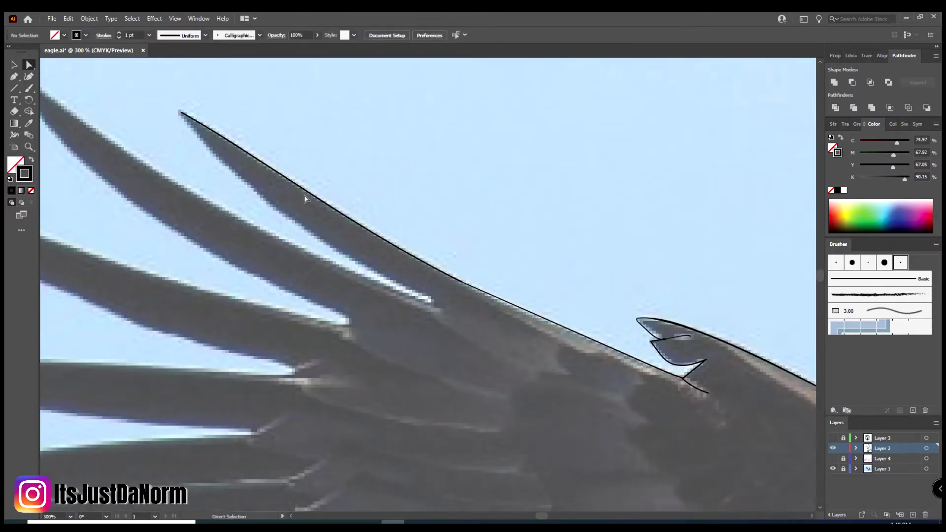
Step: Adjust the Paintbrush Tool Options smoothing
key("ctrl+equal")
key("b")
key("Return")
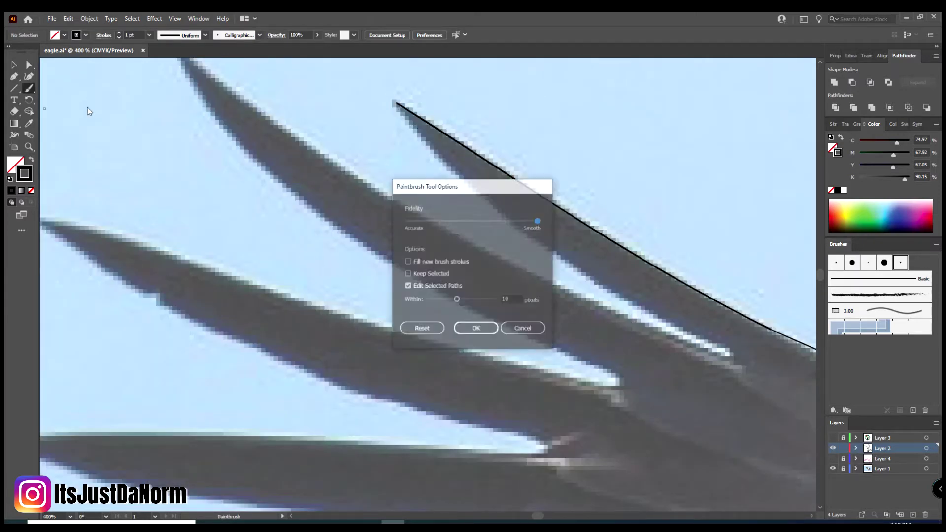
key("Return")
Step: Pen-outline the next primary feather with curved anchors along its edge and base
key("p")
scroll(805, 402, "right", 5)
left_click(544, 352)
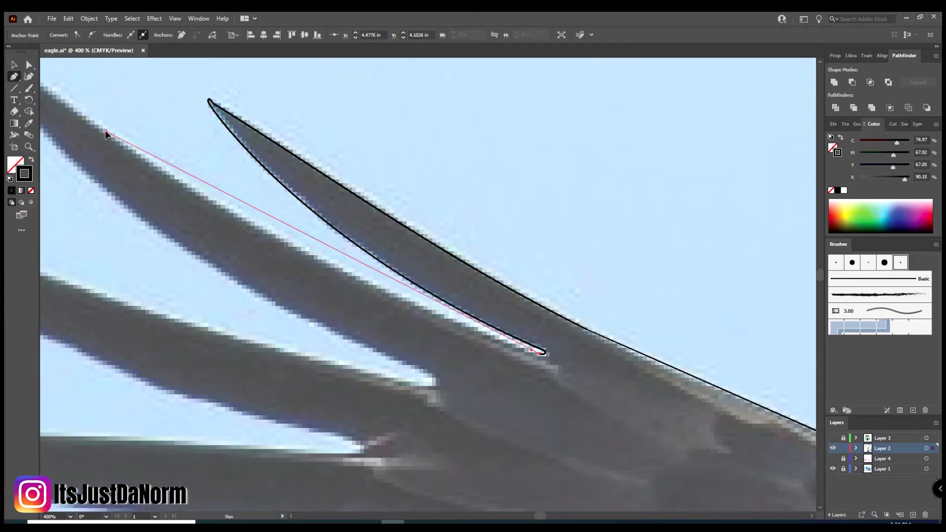
scroll(105, 130, "up", 2)
scroll(51, 63, "left", 5)
left_click_drag(329, 215, 222, 137)
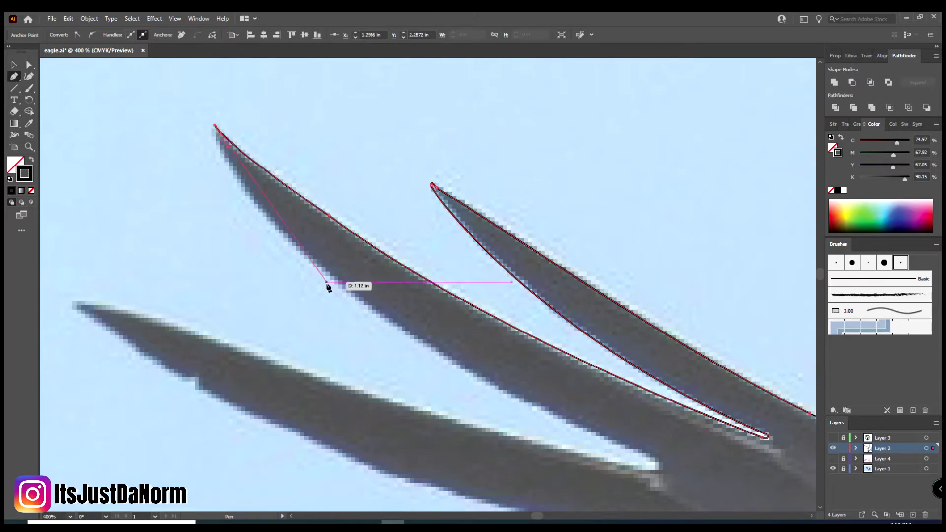
left_click_drag(328, 288, 359, 312)
scroll(589, 359, "down", 3)
scroll(589, 360, "right", 5)
left_click_drag(400, 340, 383, 354)
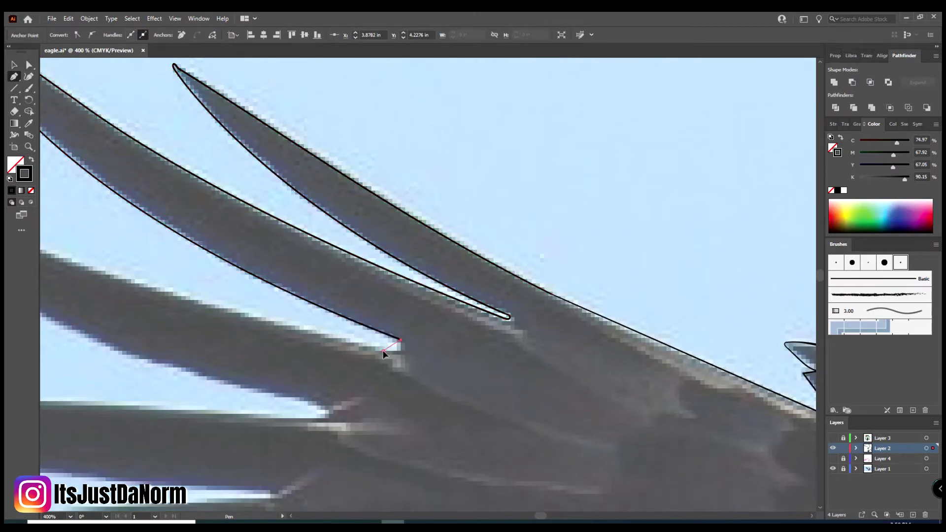
Step: Outline another feather's upper edge, rounded tip and lower edge, then close it off
key("ctrl+minus")
scroll(69, 141, "left", 5)
left_click(214, 175)
left_click_drag(135, 164, 139, 178)
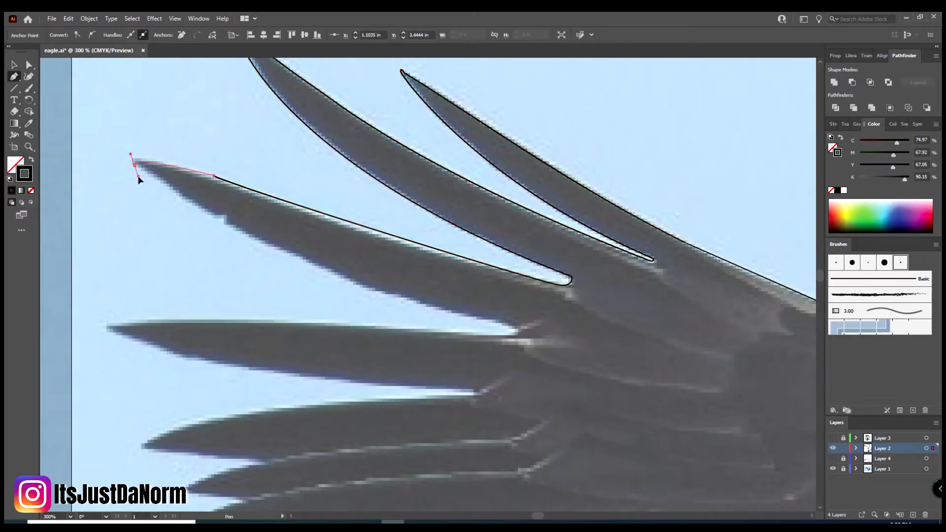
left_click(155, 176)
left_click_drag(214, 215, 222, 218)
left_click_drag(517, 330, 517, 330)
key("ctrl+shift+a")
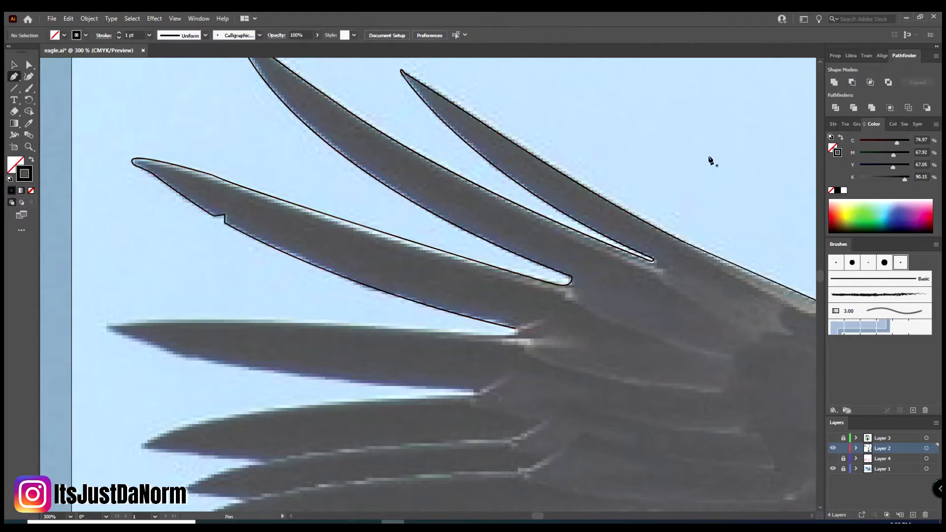
Step: Brush-trace the lower feather's top edge
key("ctrl+0")
scroll(711, 166, "up", 5)
key("b")
left_click_drag(711, 166, 164, 158)
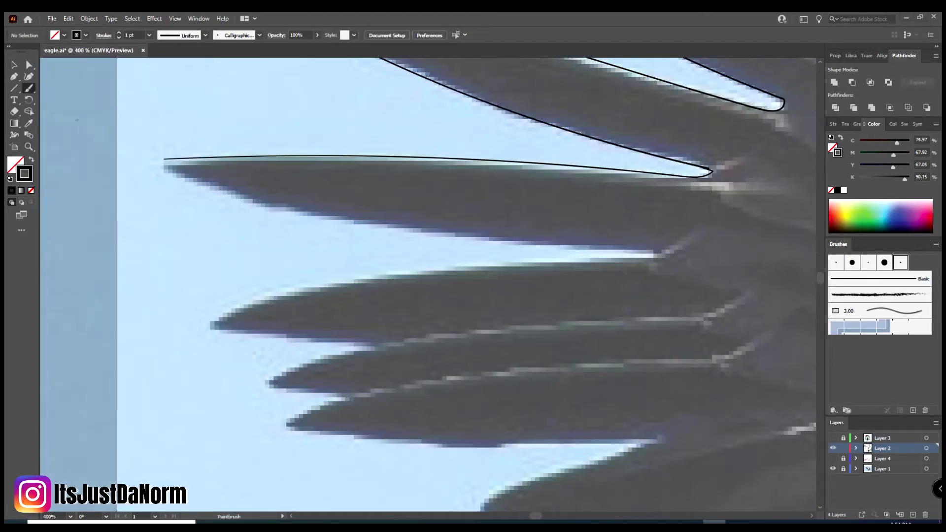
Step: Outline the lower edges of the long wing-tip feathers down to the lowest feather
left_click_drag(185, 178, 188, 181)
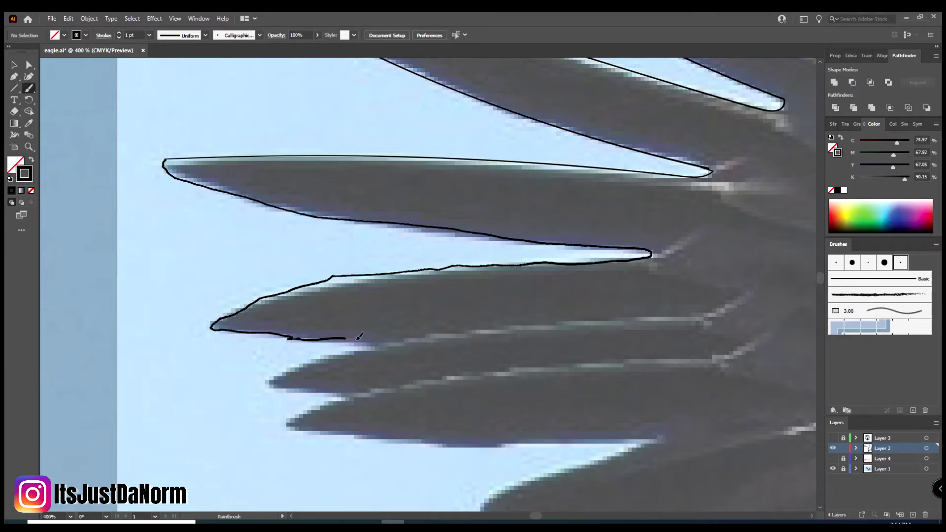
left_click_drag(292, 420, 656, 437)
left_click_drag(393, 342, 753, 288)
left_click_drag(345, 396, 776, 324)
left_click_drag(642, 257, 715, 218)
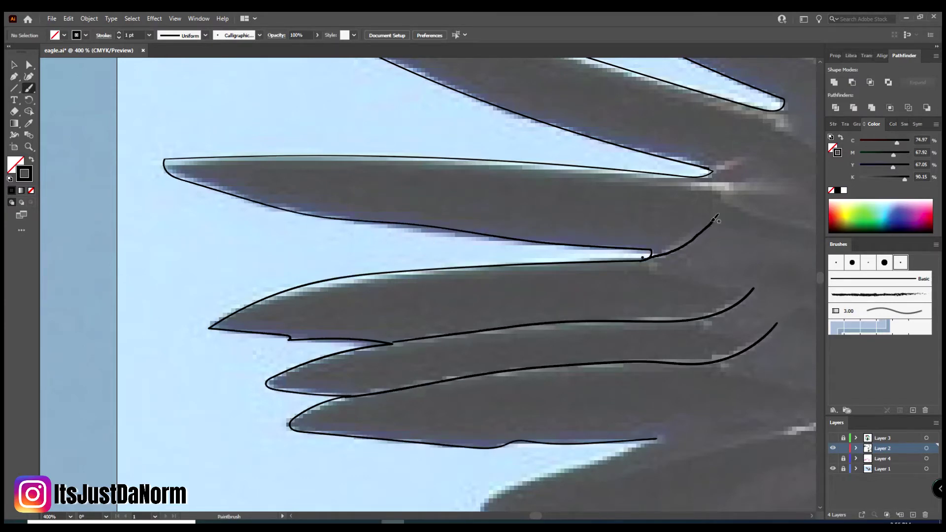
Step: Draw two feather-separation lines across the inner part of the wing
left_click(807, 516)
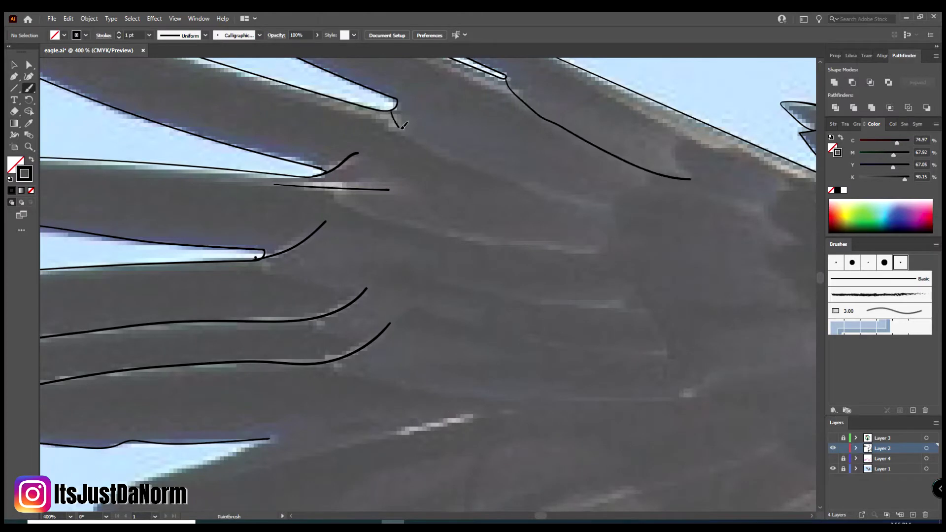
left_click_drag(261, 261, 634, 298)
left_click_drag(389, 323, 653, 348)
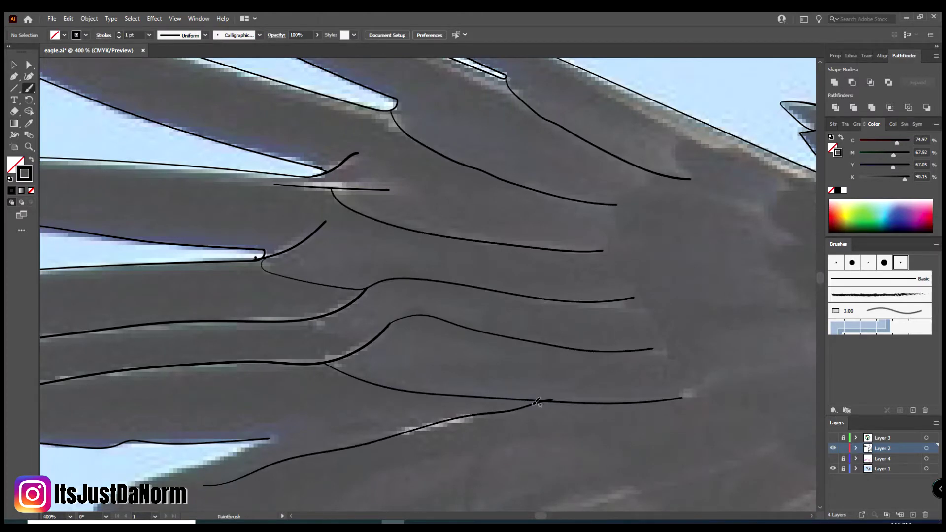
scroll(335, 490, "down", 3)
scroll(388, 430, "up", 5)
Step: Trace the feather tip's lower edge to the wing hook and along the wing edge below it
left_click_drag(455, 214, 251, 276)
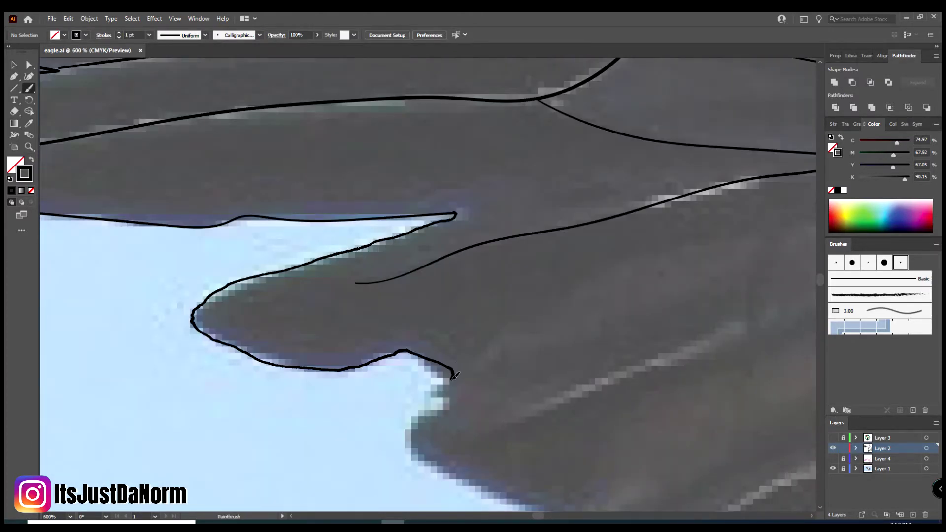
left_click_drag(454, 376, 291, 360)
left_click_drag(446, 393, 510, 508)
key("ctrl+minus")
key("ctrl+minus")
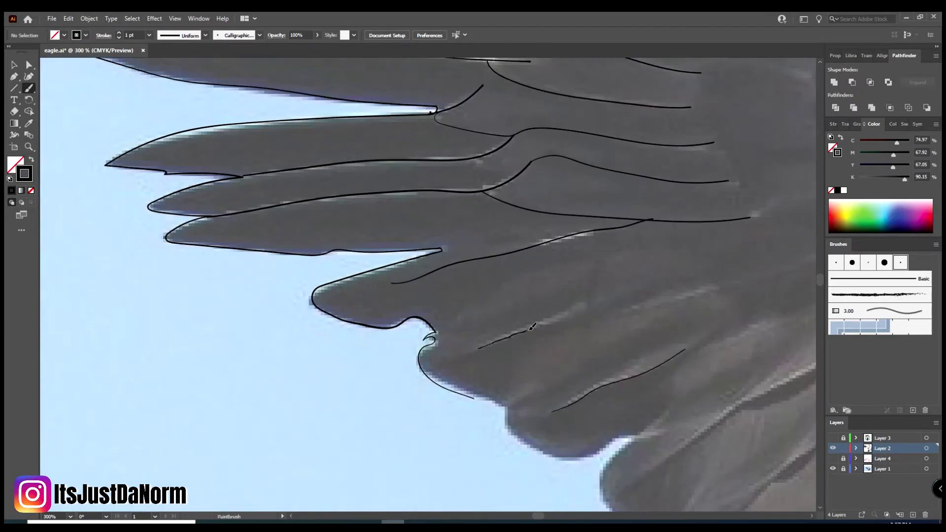
left_click_drag(531, 327, 574, 311)
scroll(574, 311, "down", 3)
key("ctrl+plus")
key("a")
scroll(666, 198, "down", 3)
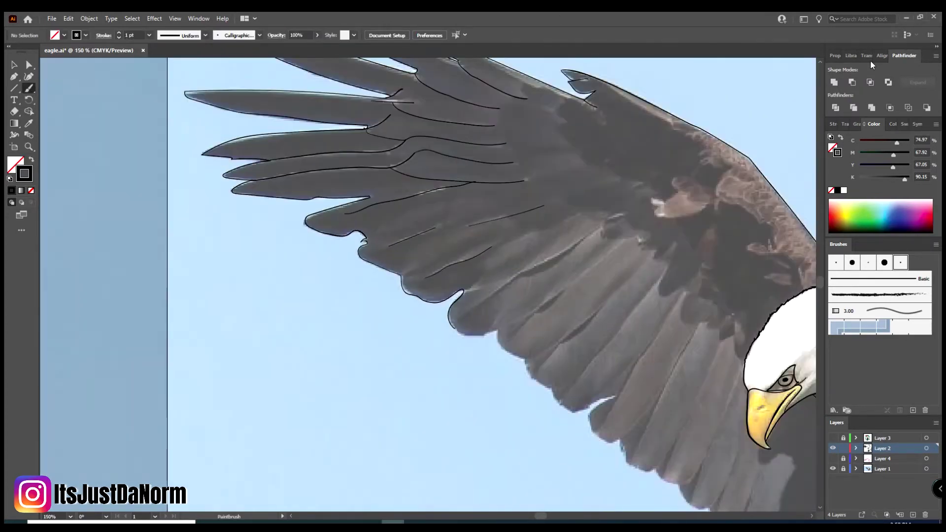
Step: Zoom around the wing tip, lower wing and beak, then out to the whole eagle
key("ctrl+plus")
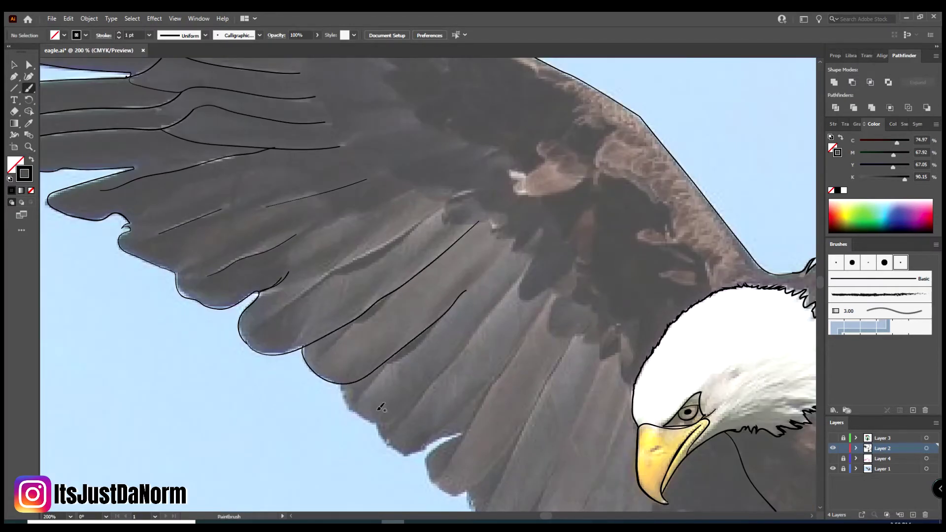
scroll(269, 274, "up", 2)
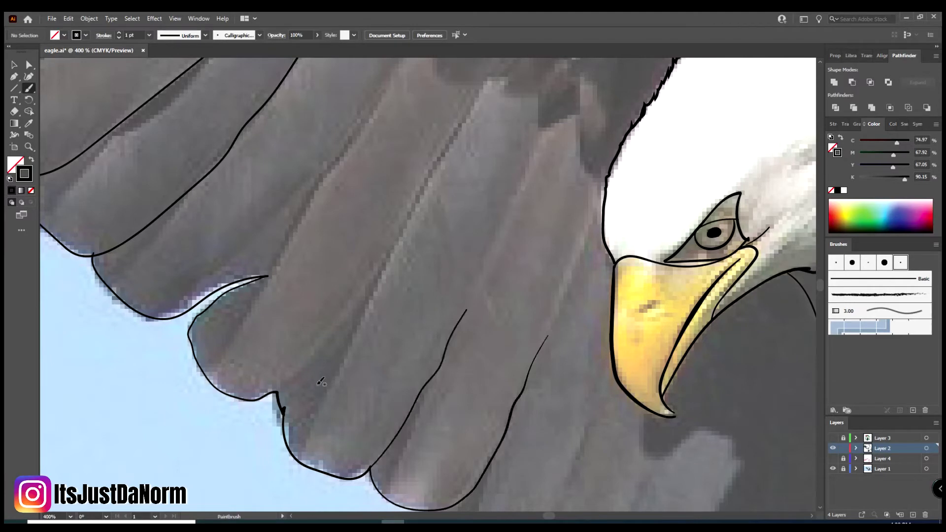
key("ctrl+0")
scroll(413, 217, "up", 3)
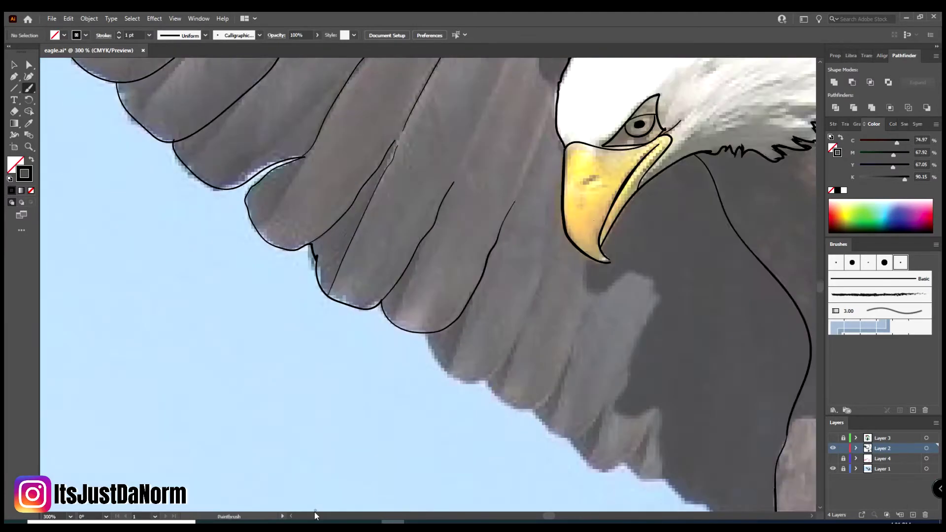
scroll(413, 216, "up", 2)
scroll(431, 371, "down", 2)
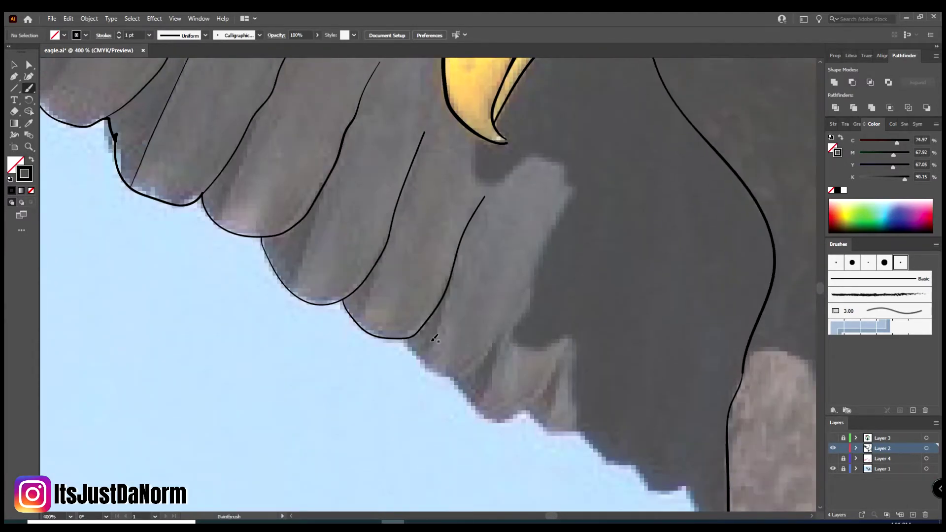
key("ctrl+0")
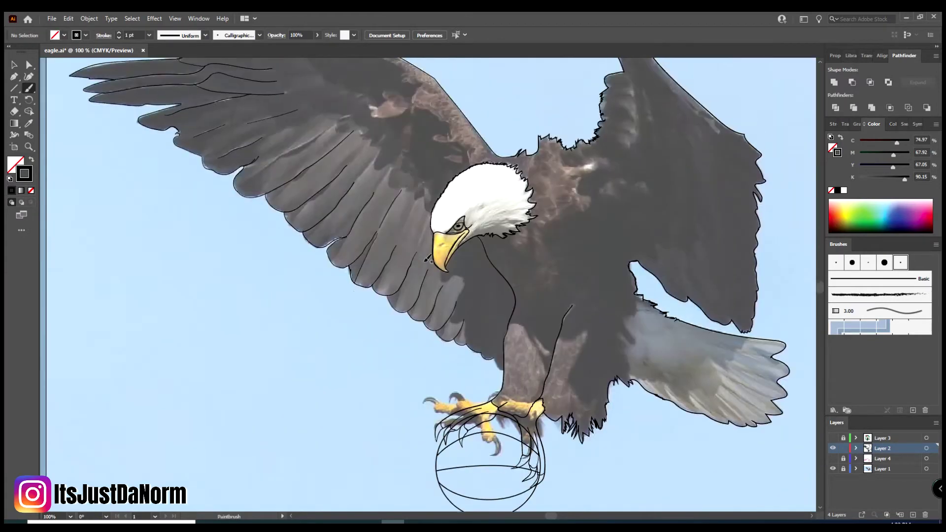
scroll(578, 337, "up", 4)
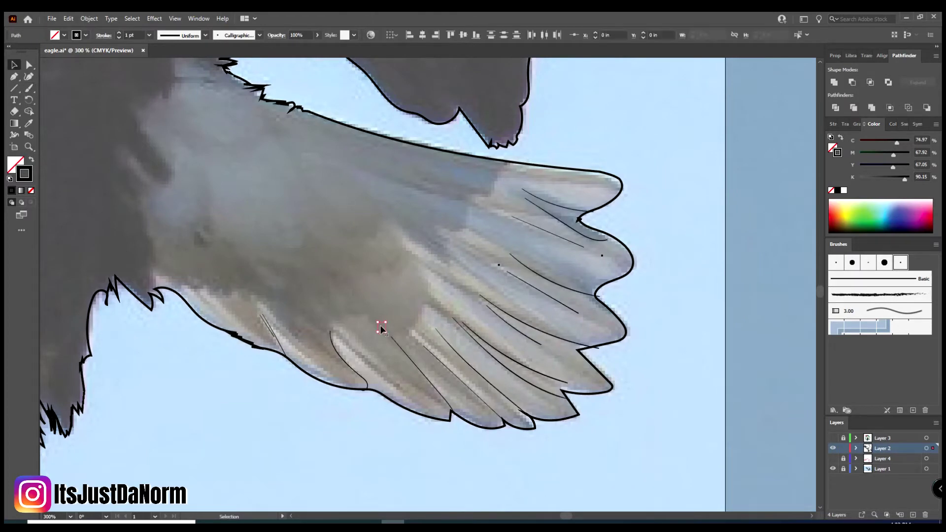
Step: Trace a feather line across the right tail feathers and zoom out to the artboard
left_click_drag(492, 296, 605, 347)
key("ctrl+plus")
key("ctrl+plus")
key("ctrl+plus")
key("ctrl+minus")
key("ctrl+minus")
key("ctrl+minus")
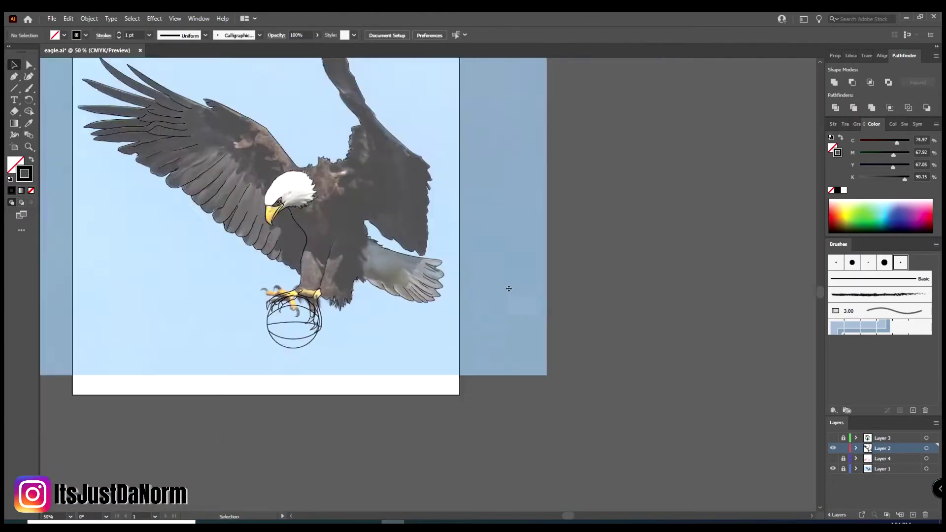
Step: Hide the eagle photo layer and zoom in on the talons gripping the ball
left_click(833, 469)
key("ctrl+plus")
key("ctrl+plus")
key("ctrl+plus")
key("ctrl+plus")
key("ctrl+plus")
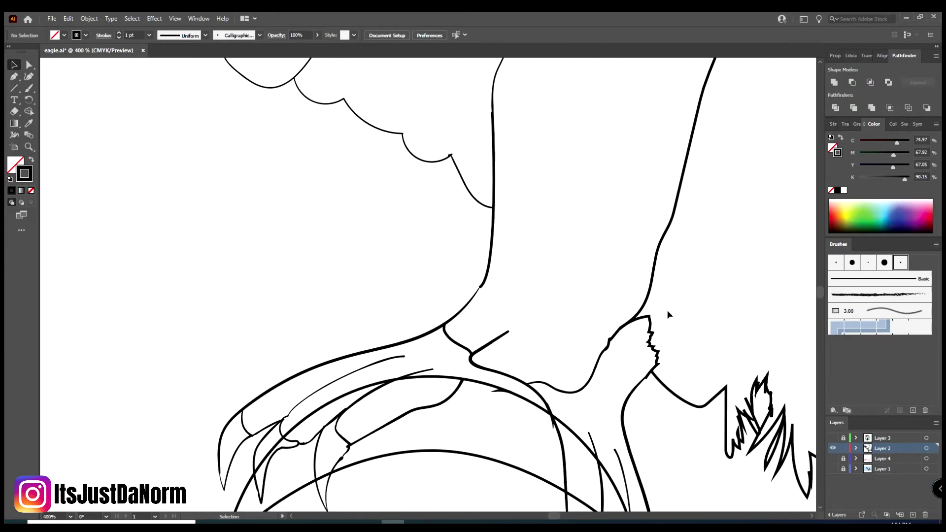
key("ctrl+plus")
key("c")
Step: Erase the ball strokes crossing the claws with the Path Eraser
key("ctrl+plus")
left_click(182, 352)
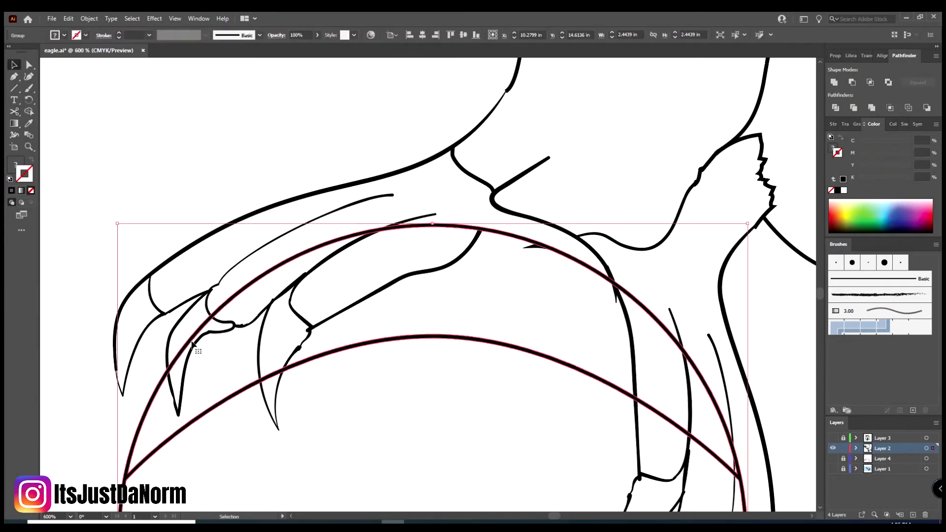
key("ctrl+shift+a")
key("ctrl+minus")
key("ctrl+plus")
key("ctrl+plus")
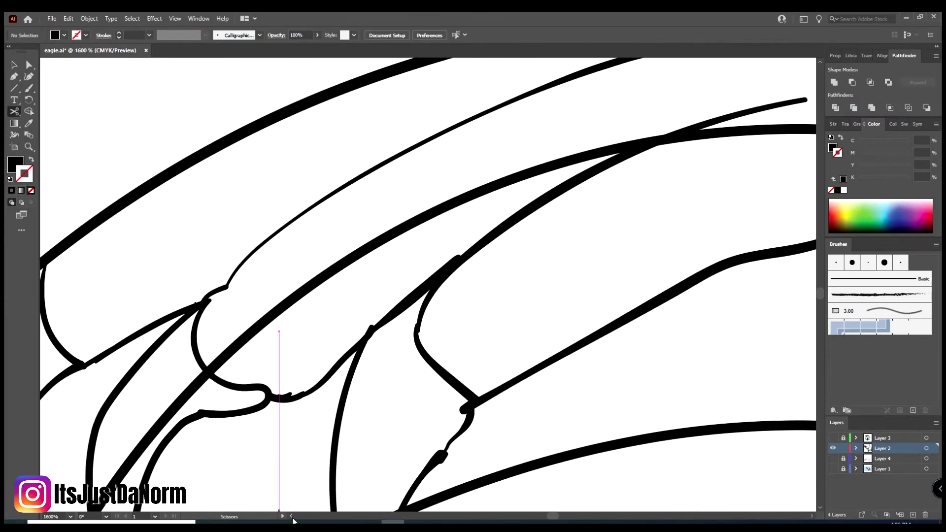
key("ctrl+plus")
key("shift+e")
left_click_drag(252, 336, 224, 412)
left_click_drag(347, 232, 428, 177)
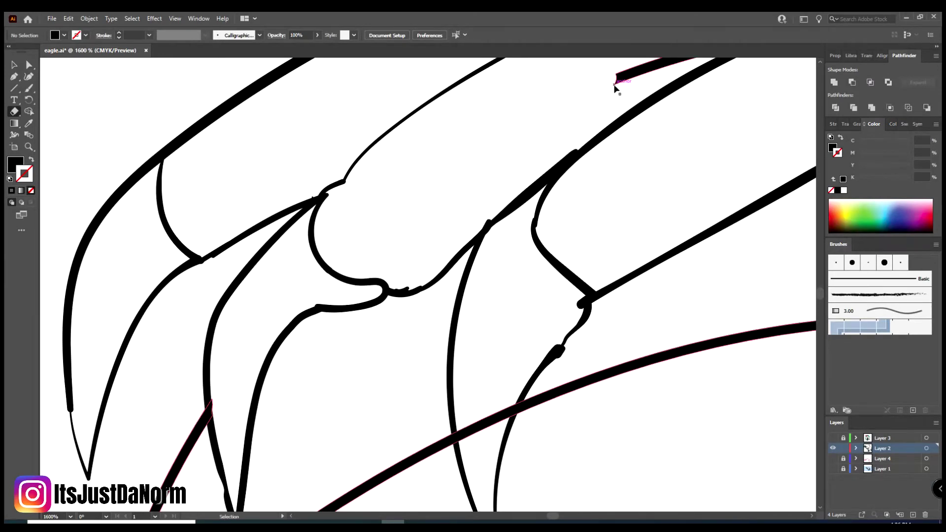
key("ctrl+minus")
key("ctrl+minus")
key("ctrl+minus")
left_click_drag(469, 271, 575, 189)
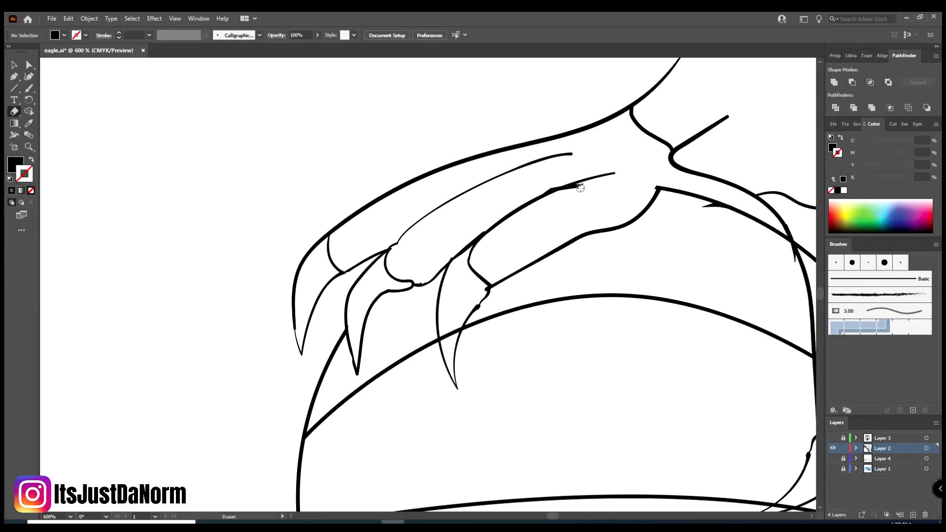
scroll(580, 187, "down", 1)
Step: Cut the claw path with Scissors where the ball line crosses, and select the ball arc
key("ctrl+plus")
key("ctrl+plus")
key("ctrl+plus")
key("c")
scroll(520, 310, "down", 4)
left_click(485, 305)
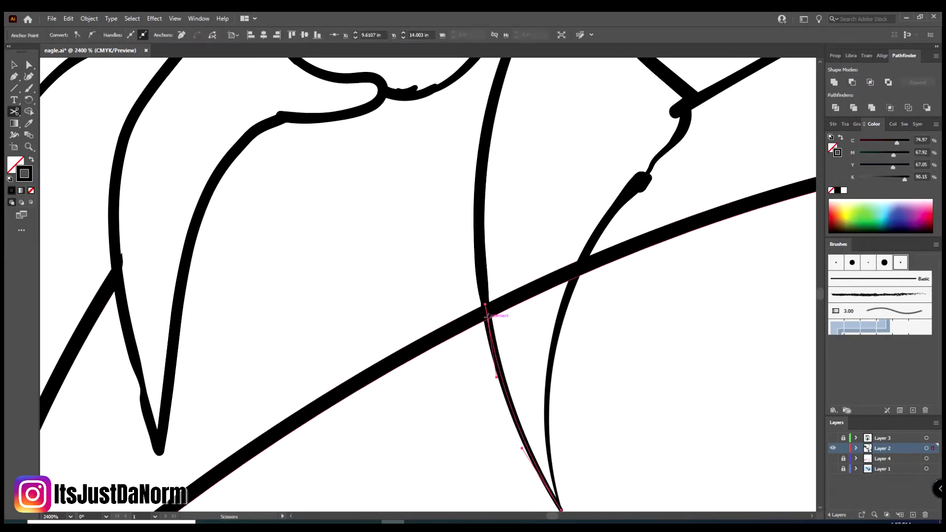
key("a")
left_click(522, 302)
Step: Isolate the ball stroke group and erase the ball line running over the claw
right_click(603, 262)
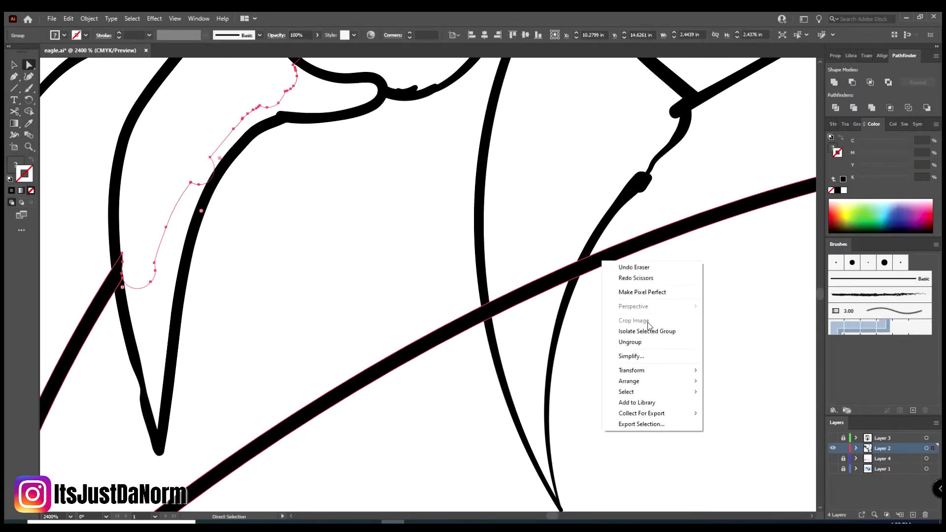
left_click(648, 330)
key("shift+e")
left_click_drag(579, 266, 509, 312)
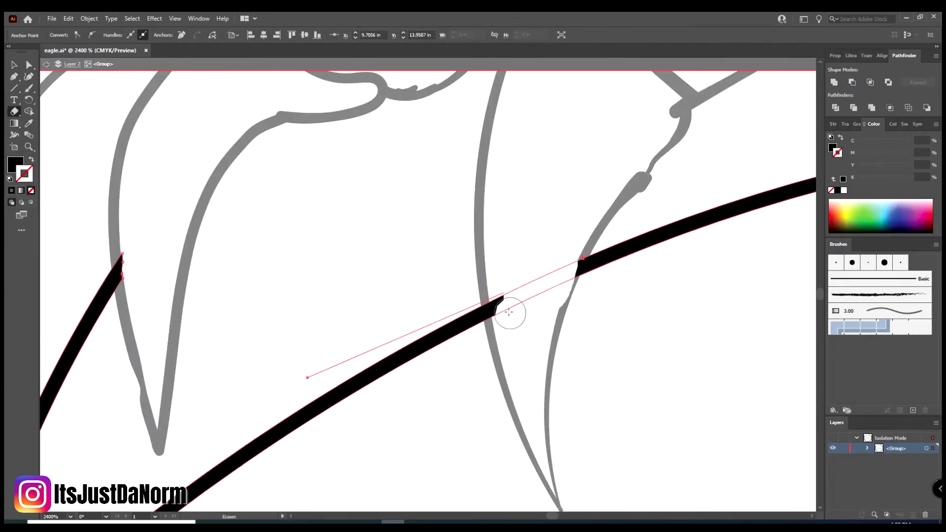
key("Escape")
Step: Isolate the ball arcs group and erase the arc where it crosses the talon
key("v")
key("ctrl+0")
key("ctrl+plus")
key("ctrl+plus")
key("ctrl+plus")
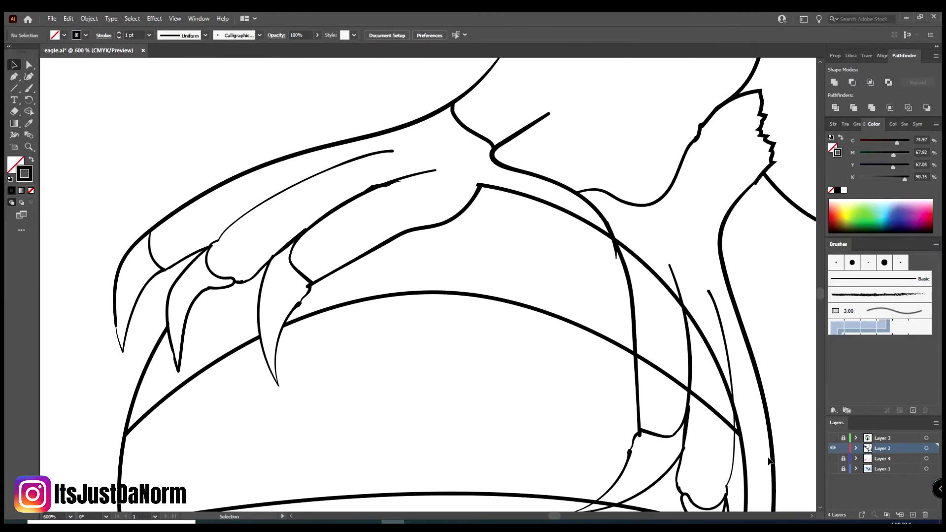
double_click(472, 235)
left_click_drag(477, 259, 439, 185)
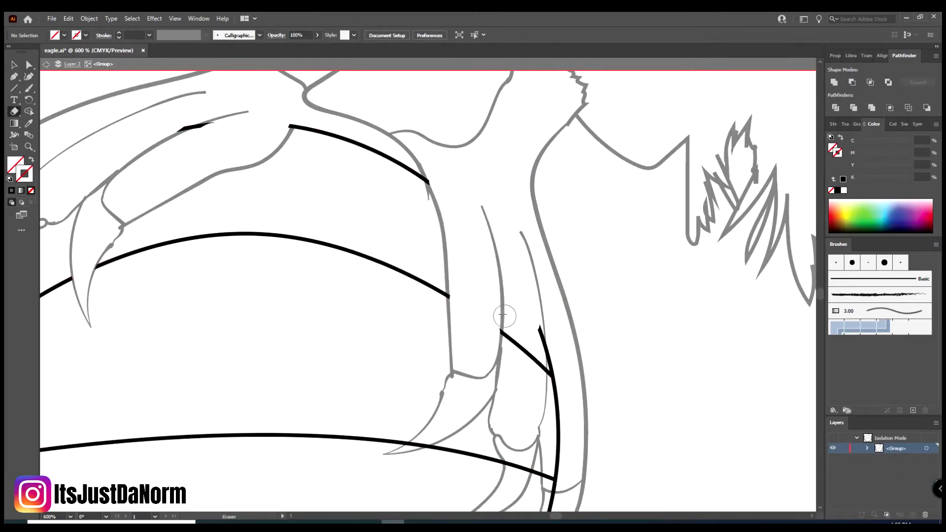
scroll(502, 313, "down", 3)
key("Escape")
Step: Zoom in on the rear claw, entering and leaving isolation mode on the ball arcs group
key("ctrl+minus")
key("ctrl+minus")
key("ctrl+minus")
key("ctrl+plus")
key("ctrl+plus")
key("ctrl+plus")
double_click(553, 348)
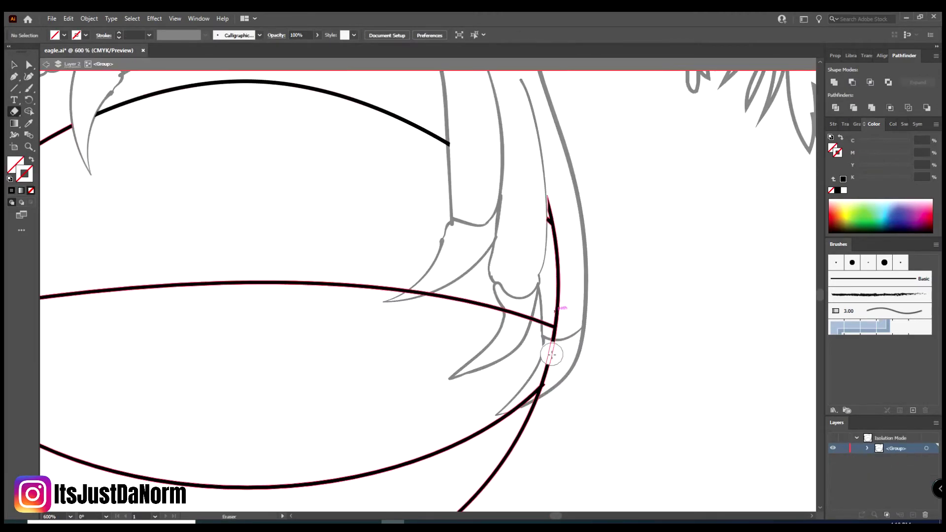
key("Escape")
key("ctrl+plus")
key("ctrl+plus")
double_click(599, 329)
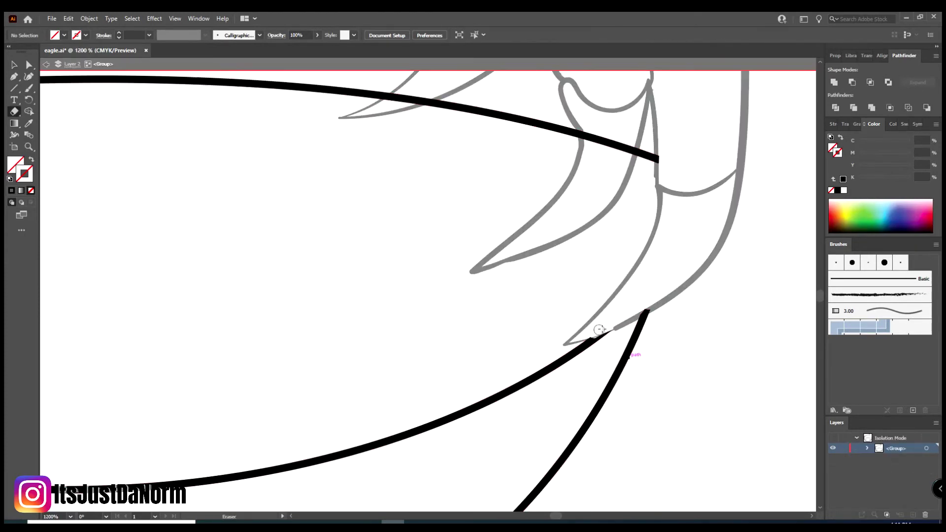
key("Escape")
key("ctrl+plus")
Step: Redraw the rear claw tip outline with the Paintbrush and zoom out to the whole eagle
left_click(29, 88)
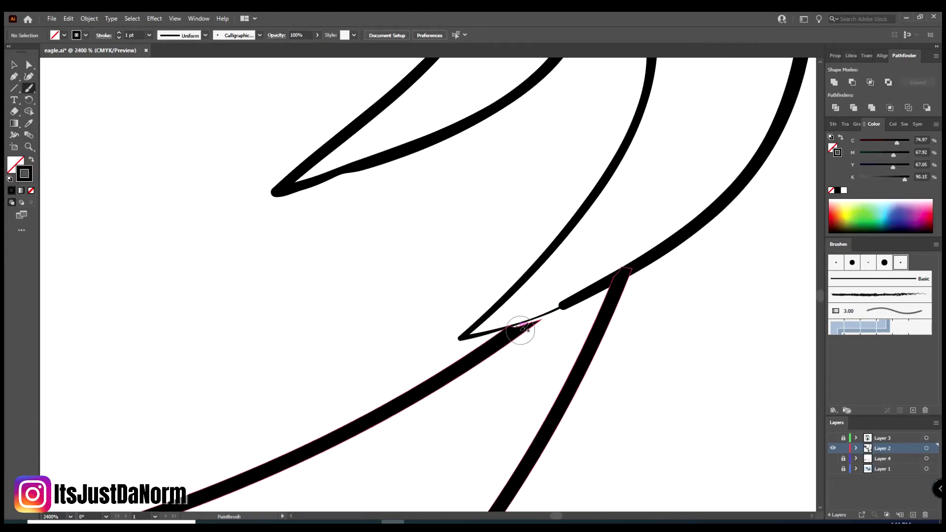
left_click_drag(527, 320, 529, 320)
key("ctrl+minus")
key("ctrl+minus")
key("ctrl+minus")
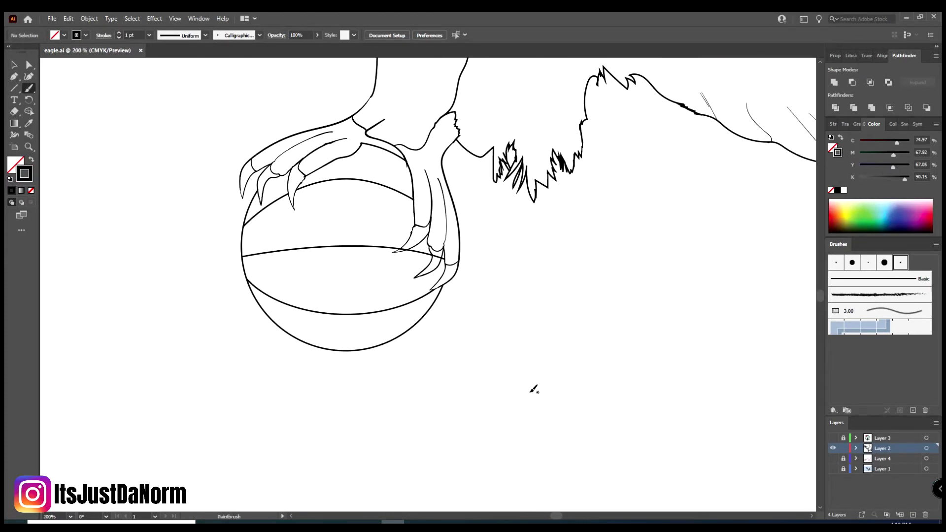
key("ctrl+minus")
key("ctrl+minus")
scroll(623, 392, "down", 5)
Step: Show the eagle photo again and trace the jagged feather edge where wing meets body
key("v")
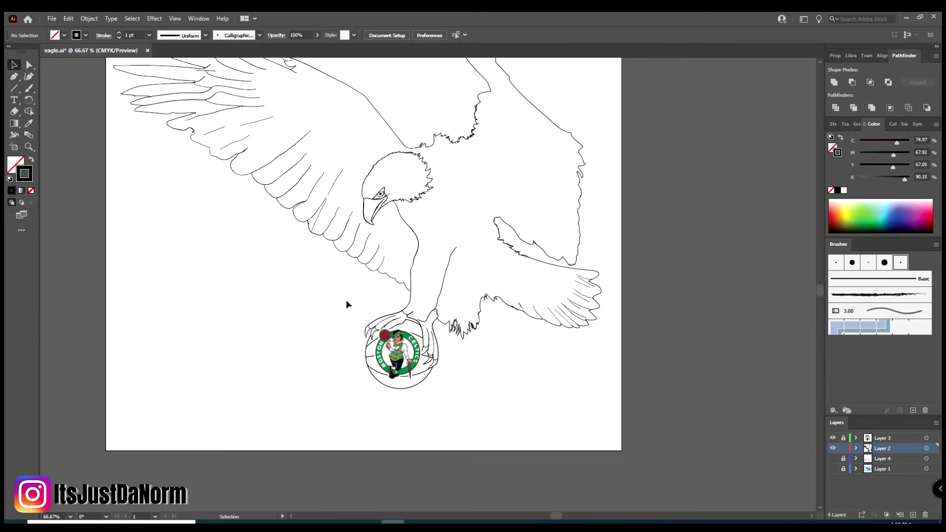
scroll(734, 387, "up", 2)
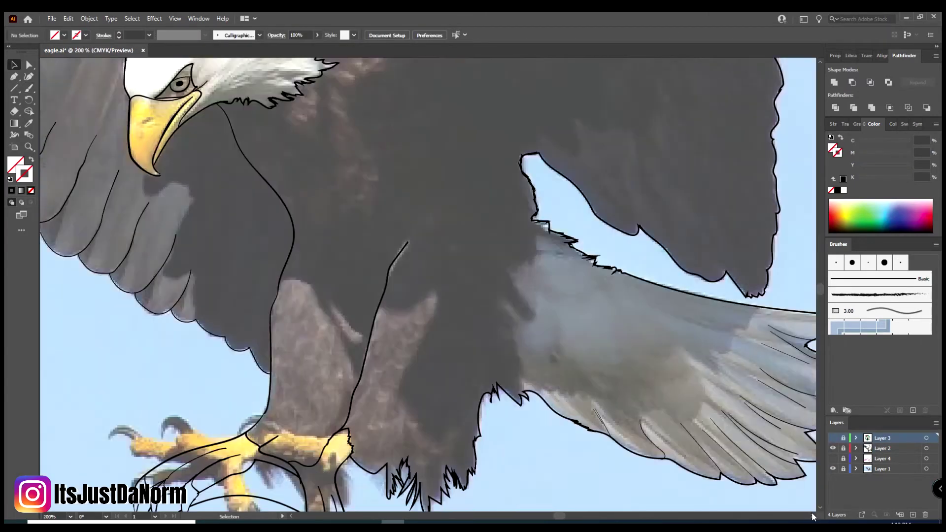
key("n")
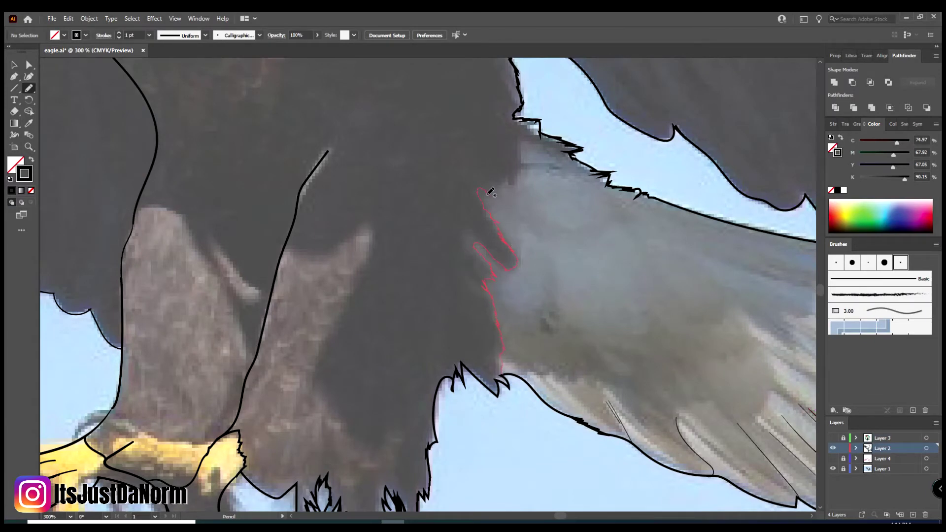
key("v")
key("ctrl+0")
scroll(618, 351, "up", 3)
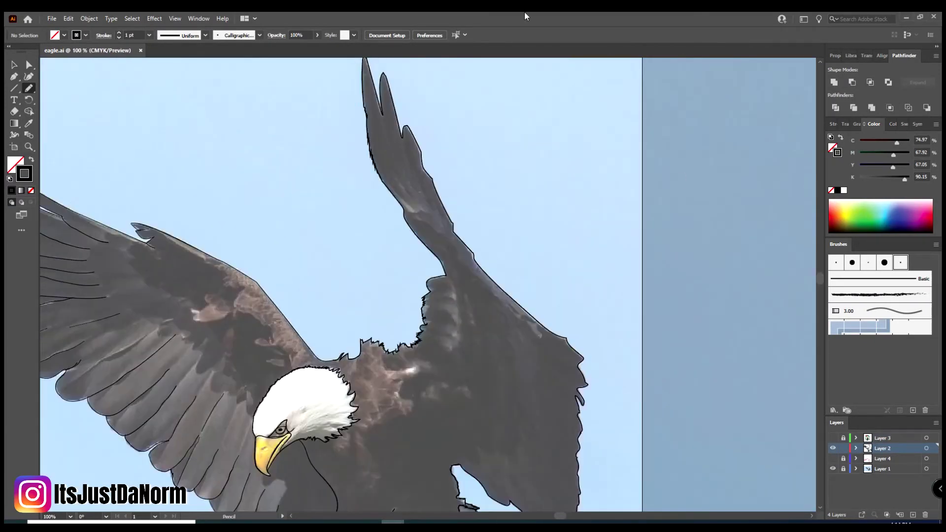
scroll(617, 350, "down", 1)
Step: Draw a rectangle near the head and round its top corners with Direct Selection
left_click_drag(14, 88, 54, 89)
left_click_drag(426, 125, 491, 176)
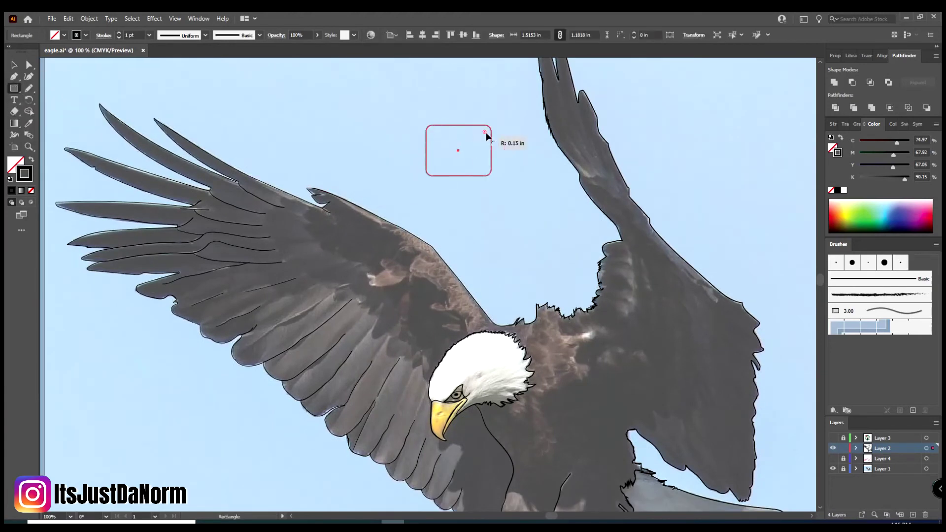
key("a")
left_click(491, 125)
left_click_drag(486, 131, 464, 148)
Step: Rotate the rounded shape slightly, move it onto the eagle's head, and lock the line-art layer
key("v")
left_click_drag(499, 182, 503, 186)
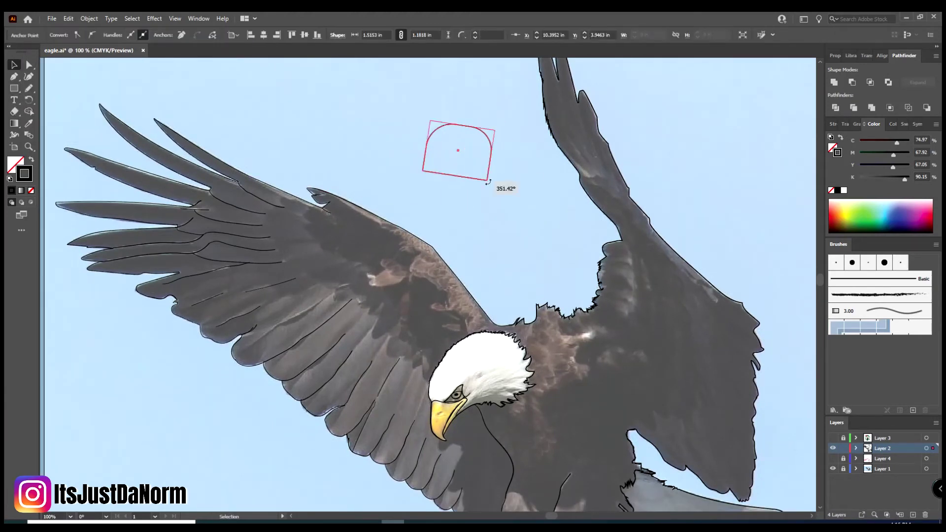
left_click_drag(462, 153, 491, 325)
left_click(509, 270)
key("ctrl+plus")
Step: Make Layer 4 visible and hide the line-art layer
scroll(822, 363, "down", 1)
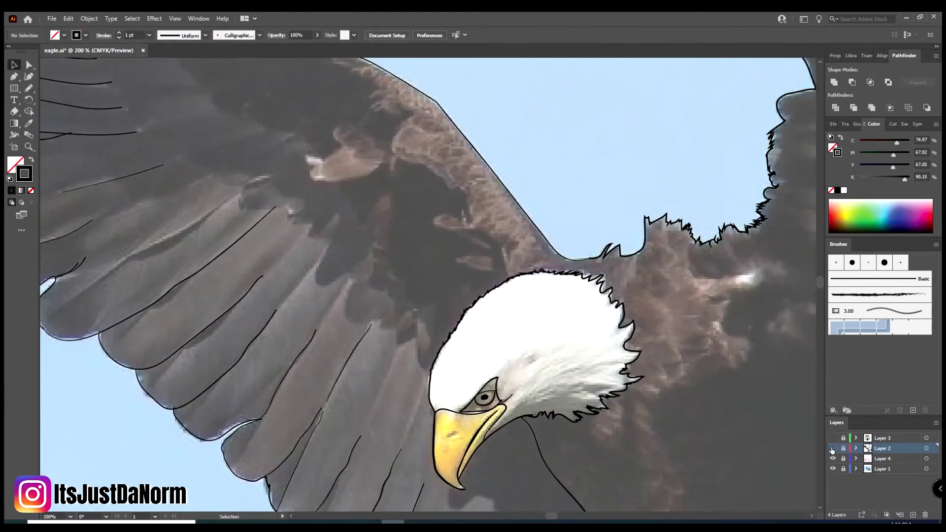
left_click_drag(832, 448, 832, 458)
left_click_drag(843, 447, 843, 458)
left_click(882, 458)
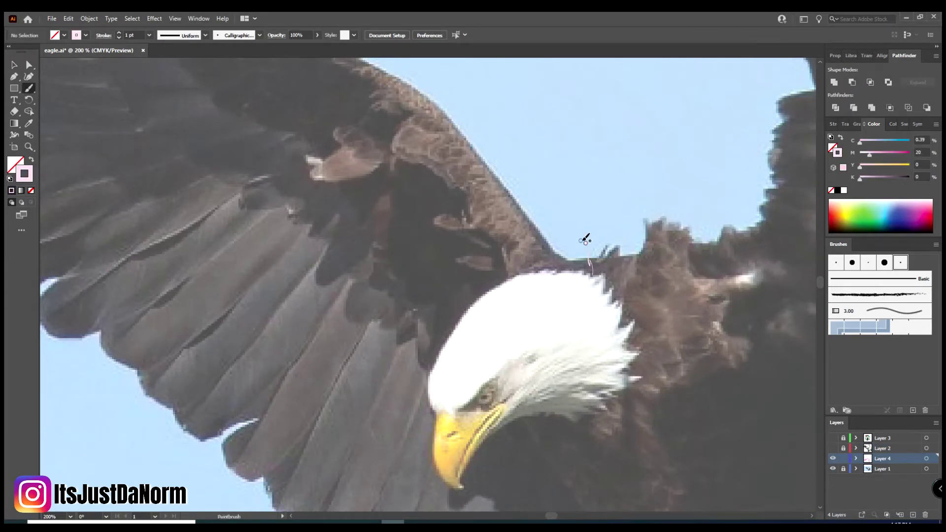
key("v")
Step: Undo the latest pink sketch strokes over the eagle's head, then show the Celtics logo layer
key("ctrl+z")
key("ctrl+z")
key("ctrl+z")
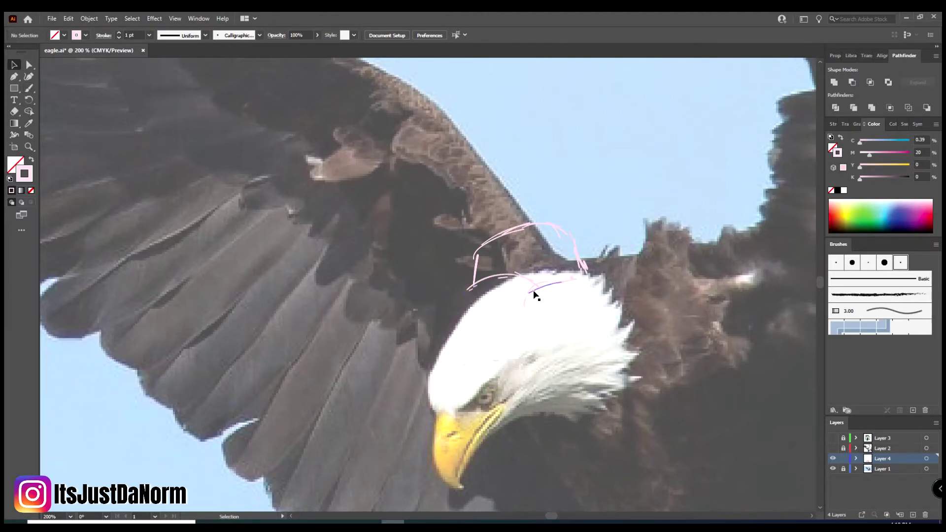
key("ctrl+z")
key("b")
left_click_drag(468, 257, 564, 227)
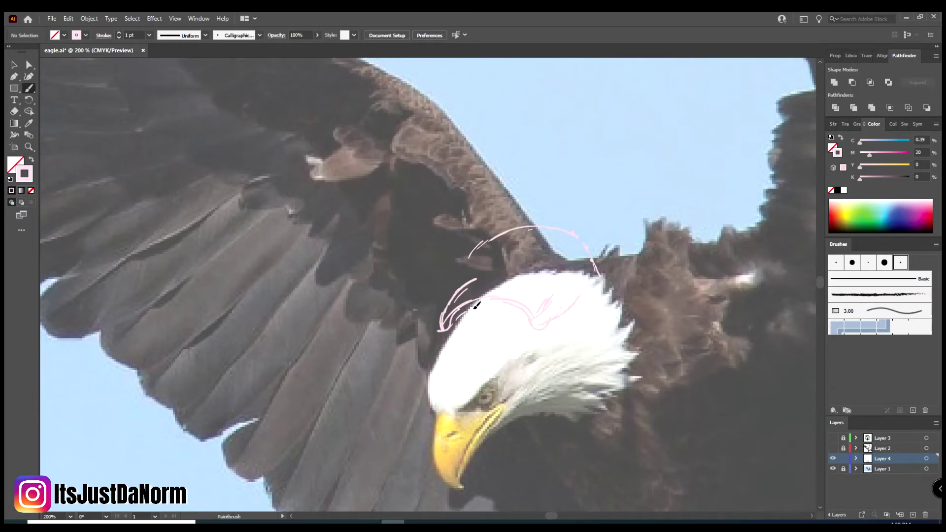
key("ctrl+minus")
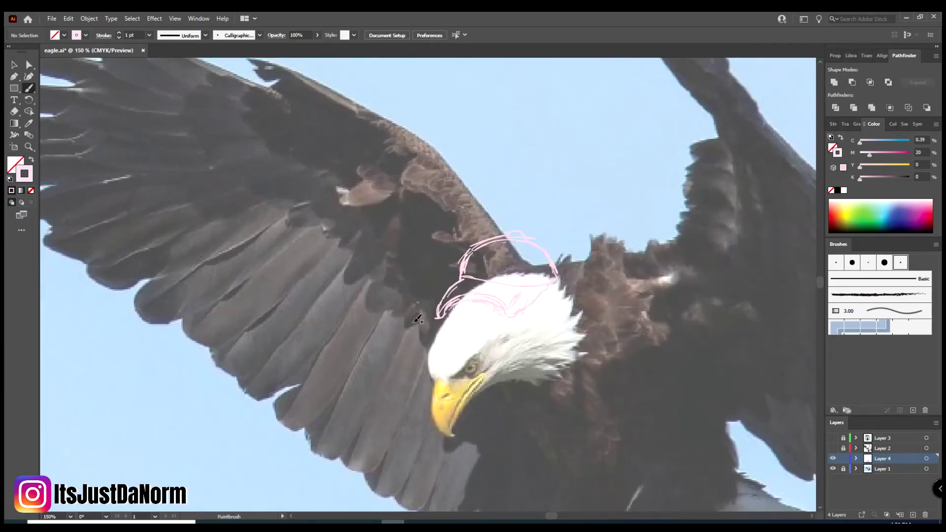
key("ctrl+z")
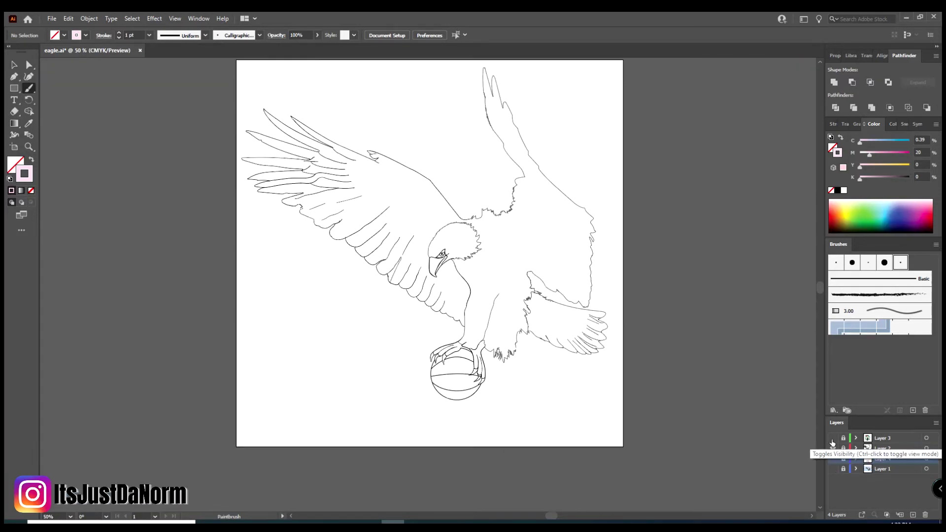
left_click(833, 448)
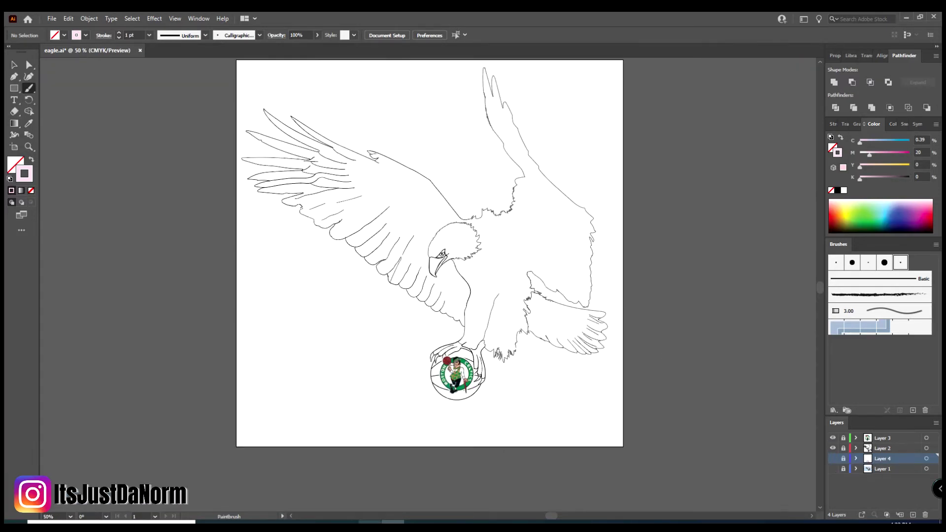
Step: Hide the Celtics layer, show the pink cap sketch, and make line art active with black stroke
left_click(833, 437)
left_click(832, 458)
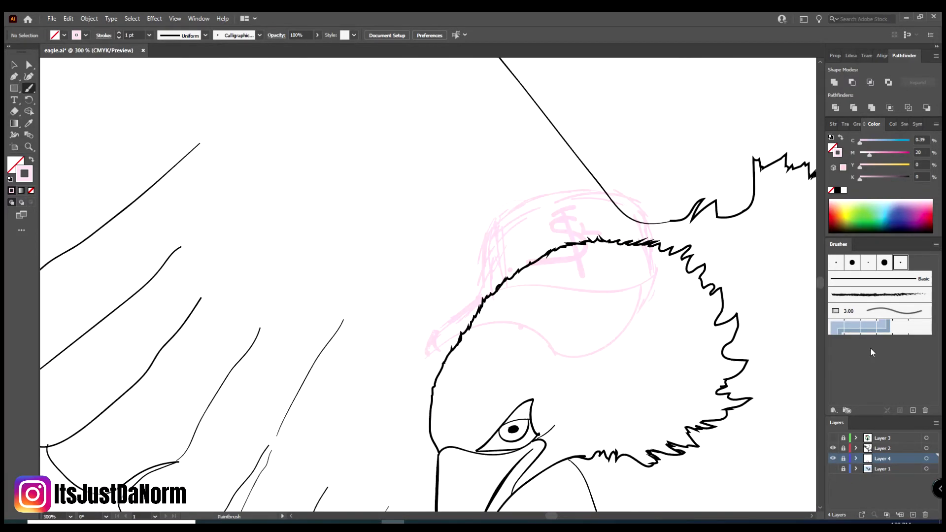
left_click(866, 448)
key("d")
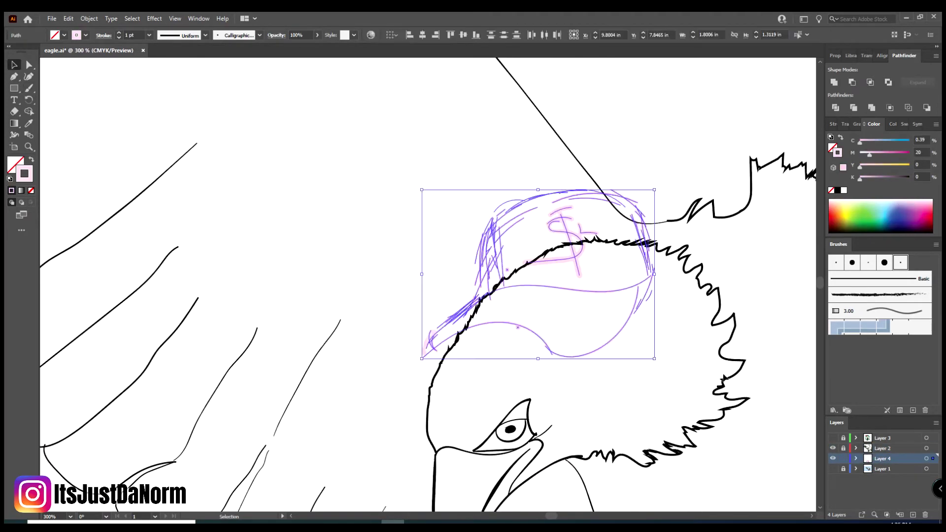
Step: Pick the Paintbrush and zoom from the full artboard back in on the eagle's head
scroll(544, 320, "down", 3)
key("b")
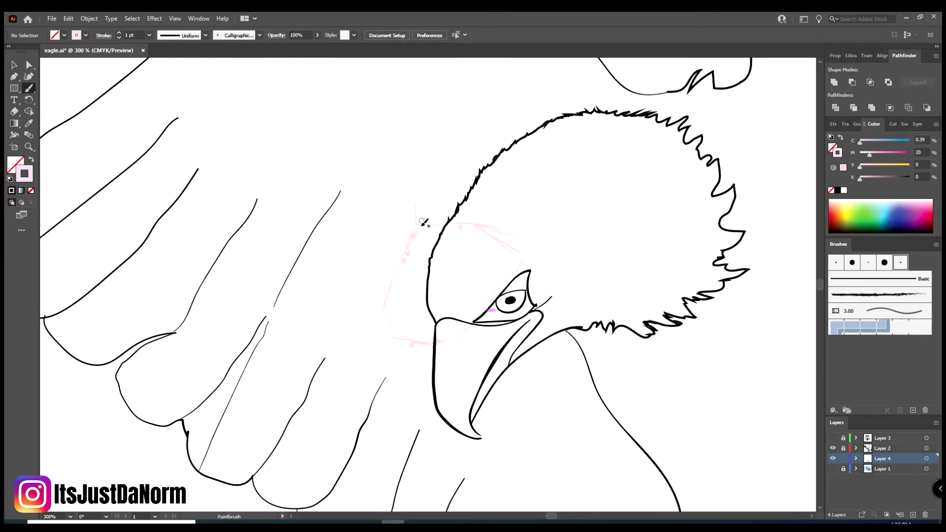
key("ctrl+0")
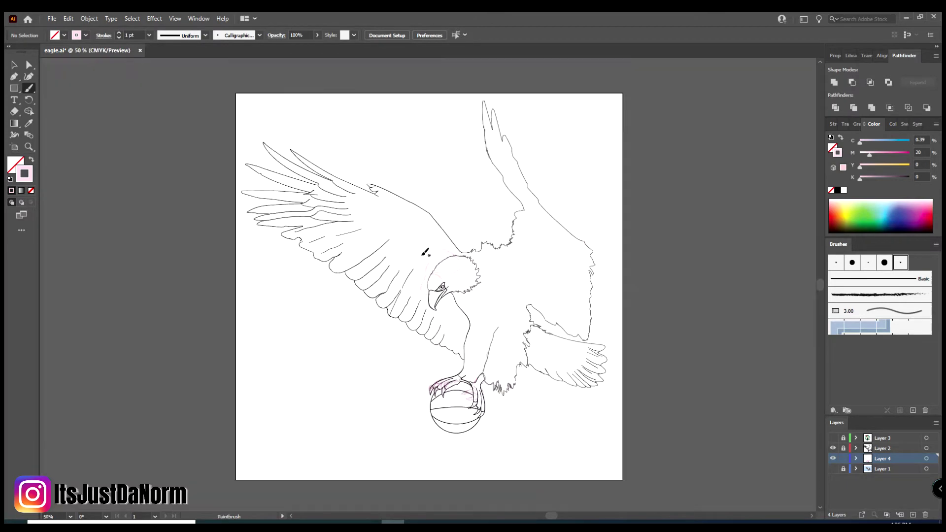
scroll(428, 209, "up", 5)
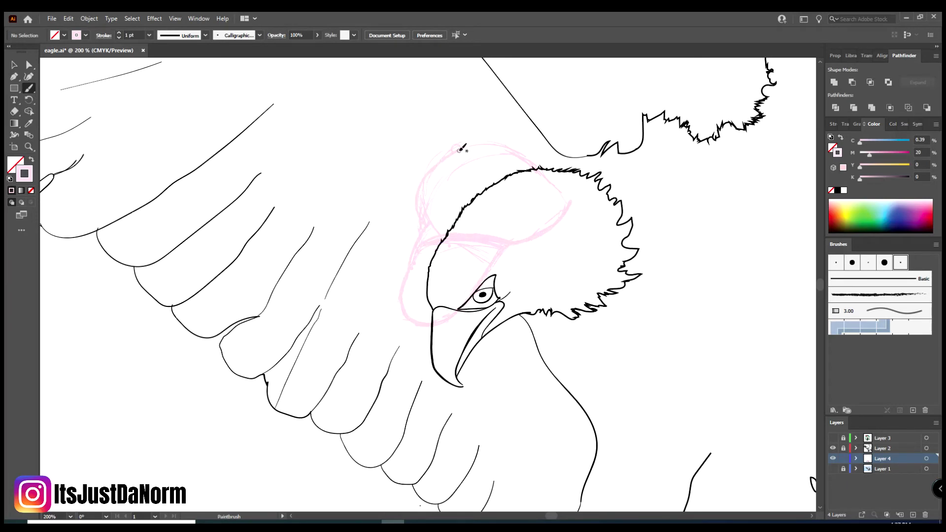
key("ctrl+0")
scroll(579, 197, "up", 5)
Step: Lock the pink sketch layer, make the line-art layer active, and set a black brush stroke
scroll(579, 197, "up", 3)
left_click(832, 468)
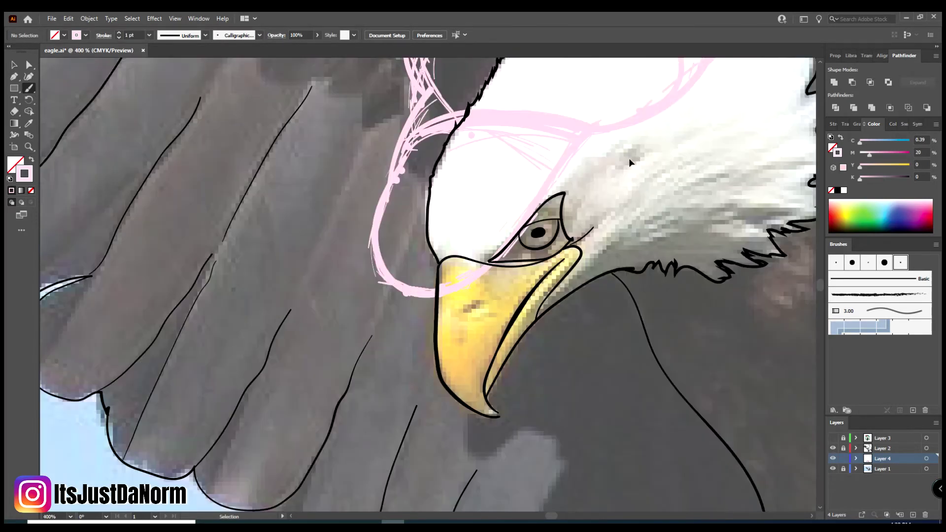
left_click(844, 458)
left_click(843, 447)
left_click(882, 448)
key("n")
key("shift+x")
scroll(427, 285, "up", 5)
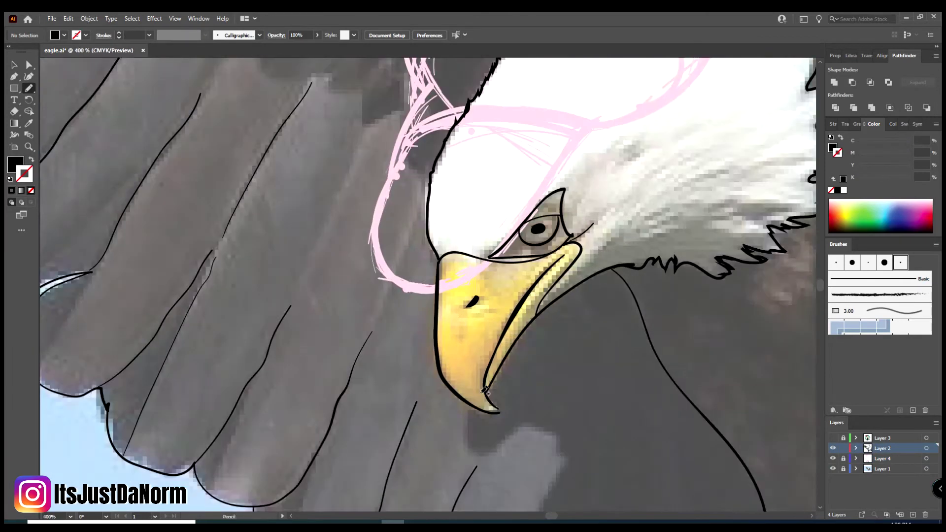
key("b")
key("shift+x")
Step: Paint the cap outline on the head, ending with a thick brim line down to the eye
mouse_move(412, 274)
left_mouse_down()
mouse_move(470, 436)
mouse_move(409, 276)
mouse_move(473, 89)
mouse_move(650, 98)
mouse_move(715, 247)
left_mouse_up()
key("ctrl+0")
left_click(833, 458)
key("ctrl+plus")
key("ctrl+plus")
key("ctrl+plus")
scroll(406, 303, "down", 1)
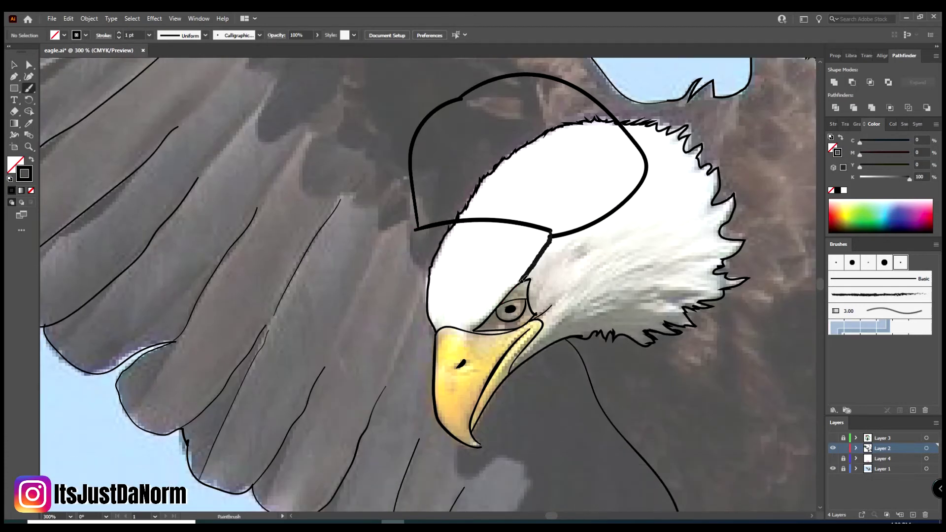
key("ctrl+z")
key("ctrl+z")
mouse_move(549, 235)
left_mouse_down()
mouse_move(496, 299)
mouse_move(416, 229)
left_mouse_up()
Step: Reshape the cap curves into a smoother dome, then hide the line art to show the sketch
key("ctrl+0")
key("ctrl+plus")
key("ctrl+plus")
key("ctrl+plus")
key("a")
left_click_drag(611, 204, 625, 252)
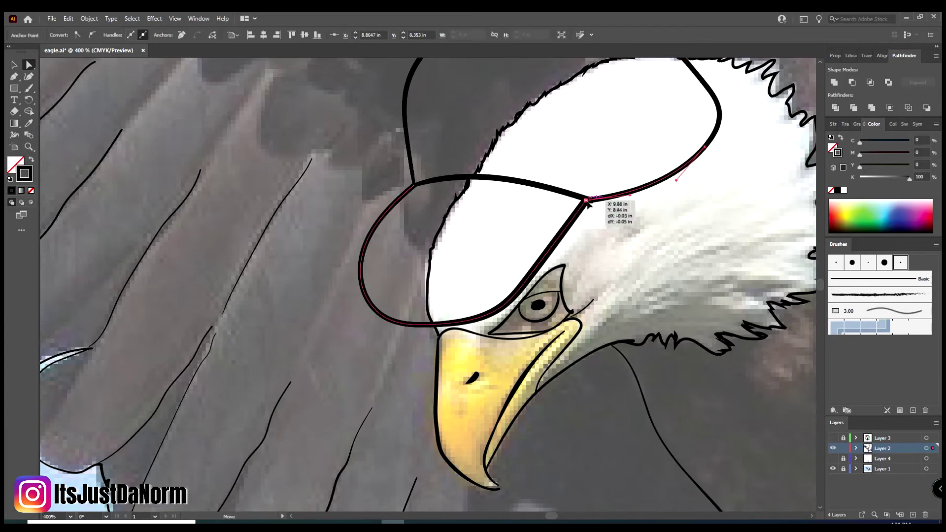
key("ctrl+minus")
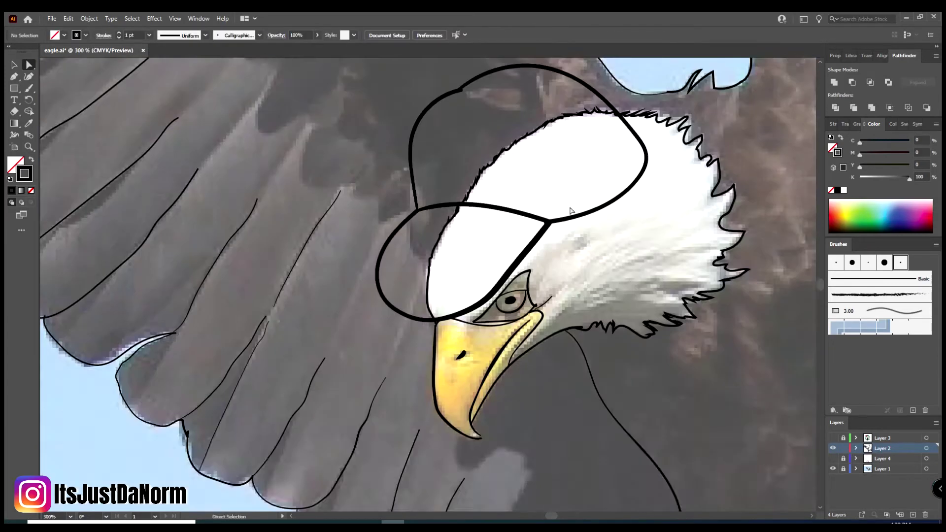
left_click(502, 155)
left_click_drag(502, 155, 515, 133)
left_click(644, 127)
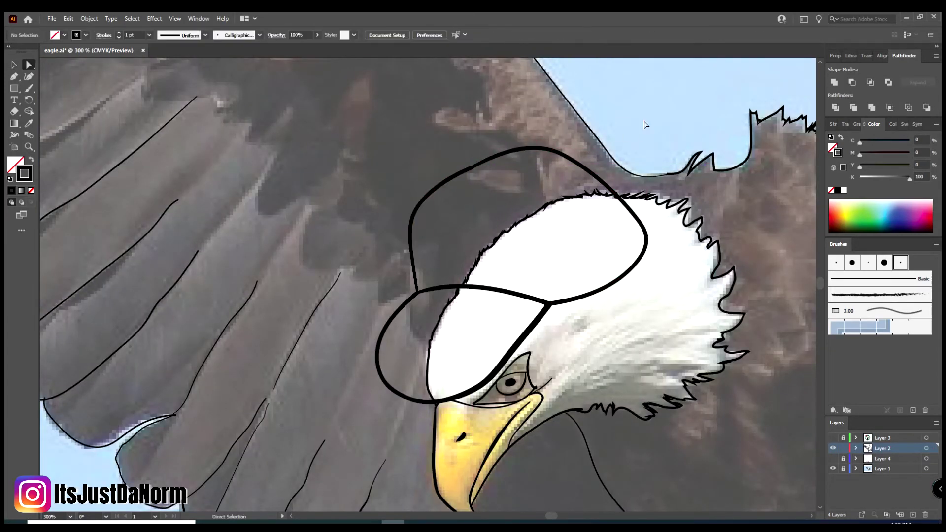
key("ctrl+minus")
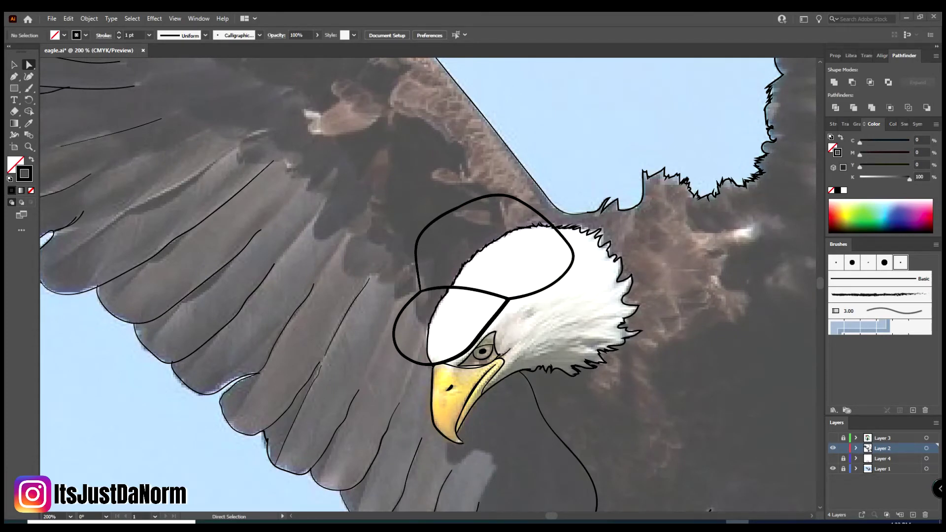
left_click(832, 458)
left_click(832, 448)
Step: Place the red cap image on the reference layer, sized over the eagle's head
left_click(843, 438)
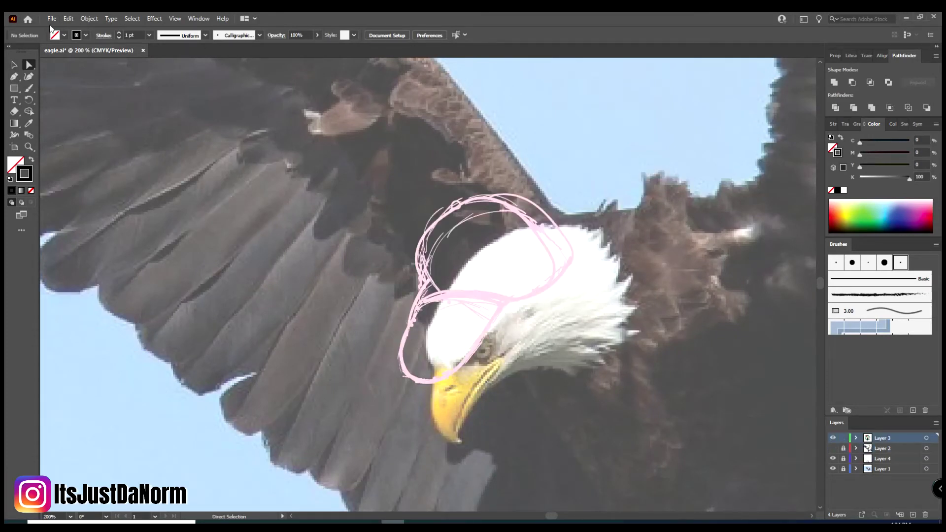
left_click(51, 18)
left_click(69, 196)
double_click(379, 143)
left_click_drag(370, 145, 606, 383)
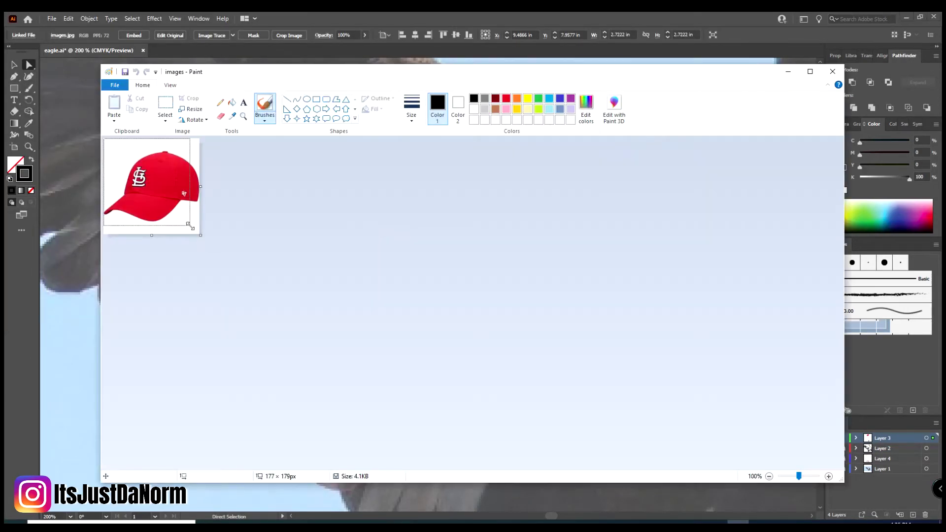
Step: Rotate the cap photo counter-clockwise onto the head and move its layer beneath the line art
key("v")
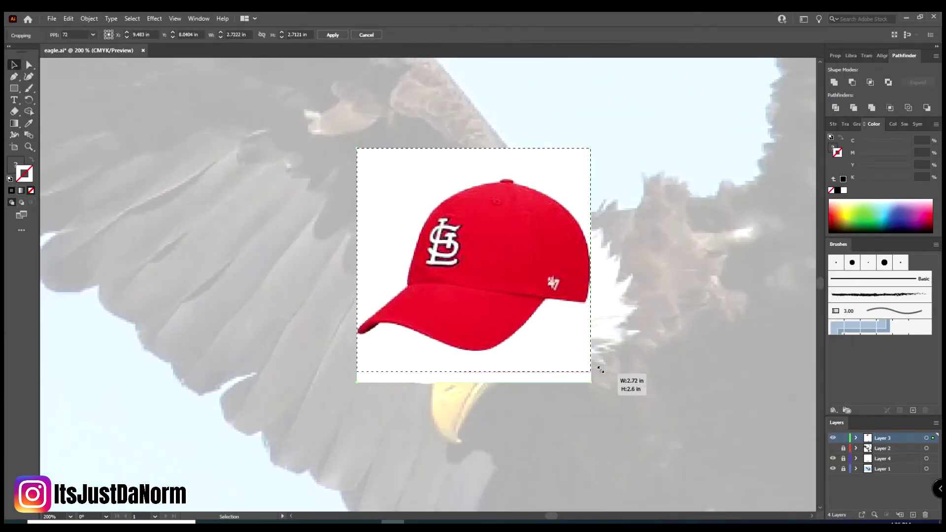
left_click_drag(596, 387, 618, 351)
left_click_drag(480, 312, 487, 313)
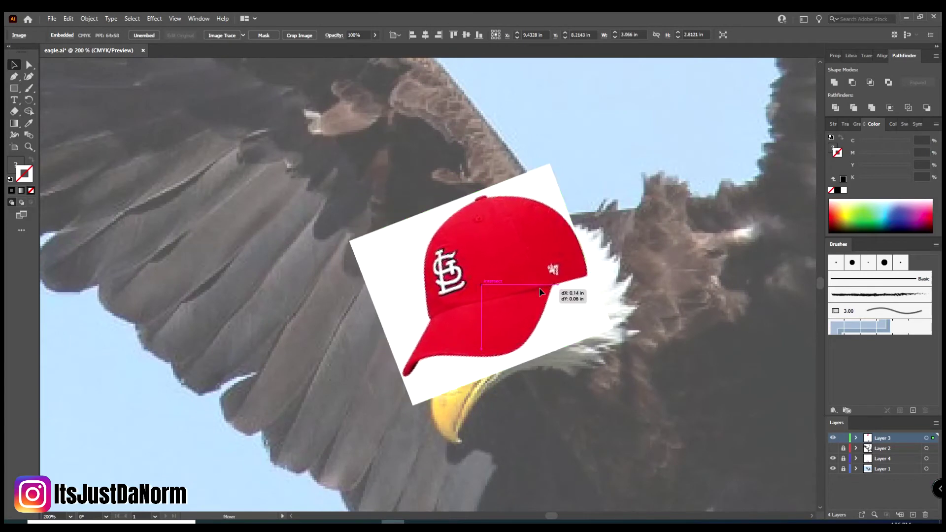
left_click_drag(882, 438, 843, 465)
Step: Delete the old cap top and brim outlines from the line-art layer
left_click(843, 438, "alt")
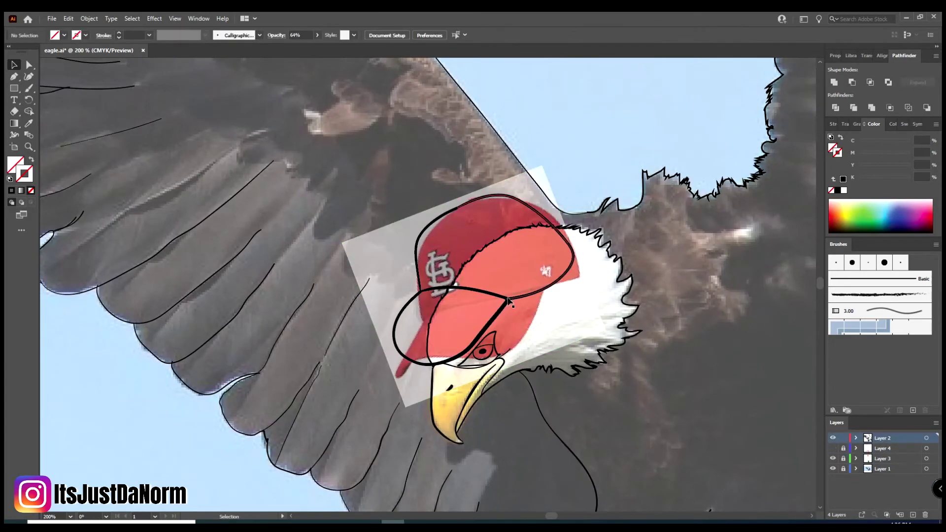
left_click(520, 202)
key("Delete")
left_click(435, 289)
key("Delete")
key("shift+e")
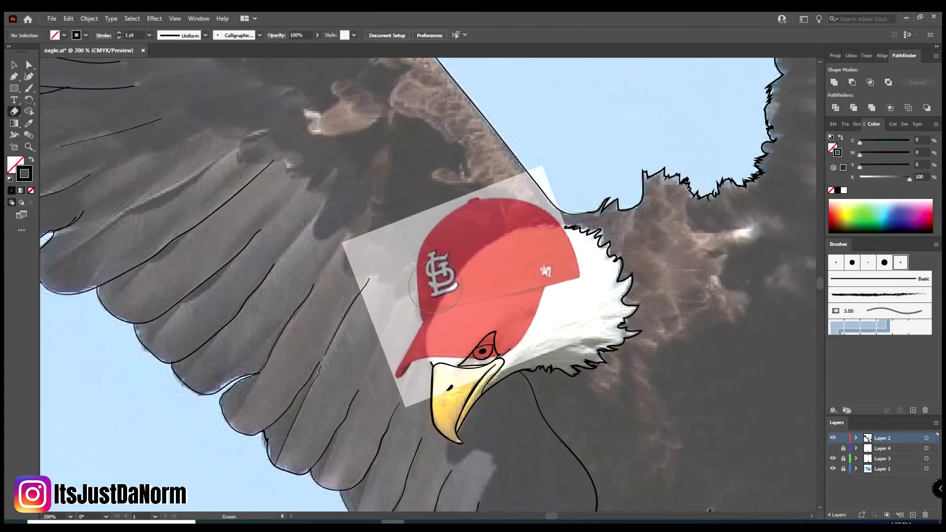
Step: Reposition and rotate the cap photo further to match the head, then deselect it
left_click(842, 458, "alt")
key("v")
left_click_drag(506, 283, 496, 295)
left_click_drag(367, 394, 412, 453)
key("ctrl+equal")
key("ctrl+equal")
key("ctrl+shift+a")
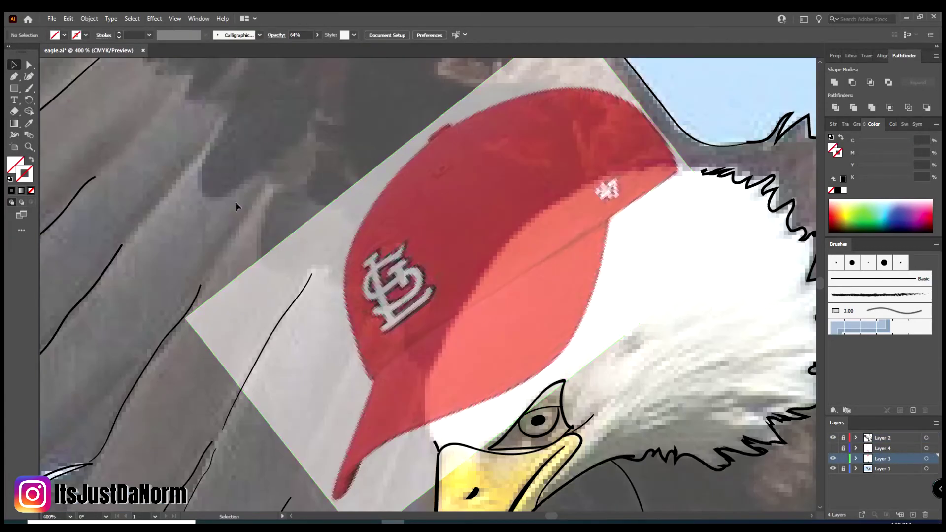
Step: With the 3.00 brush on the line-art layer, pen-trace the cap bill out to its tip
double_click(847, 311)
left_click(532, 353)
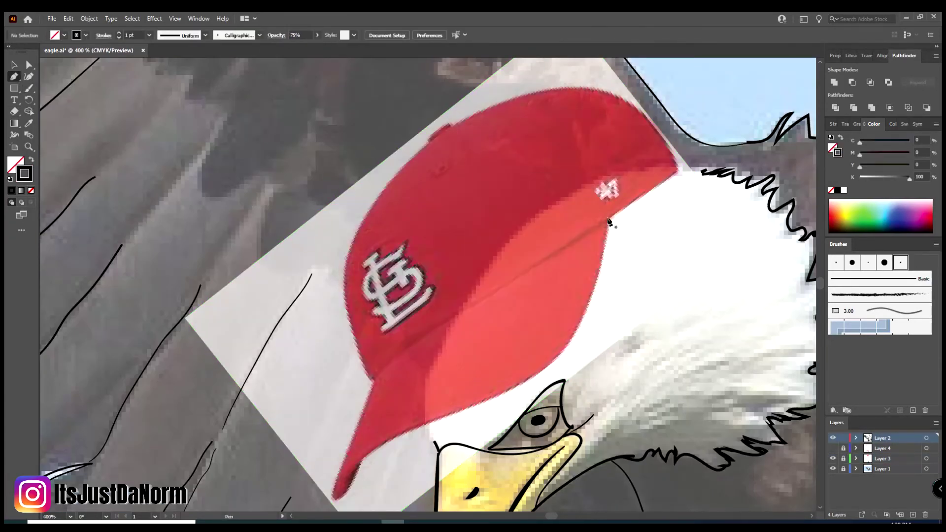
left_click(882, 438)
key("p")
left_click(607, 222)
left_click_drag(554, 359, 501, 415)
left_click_drag(427, 423, 341, 451)
left_click_drag(341, 496, 338, 501)
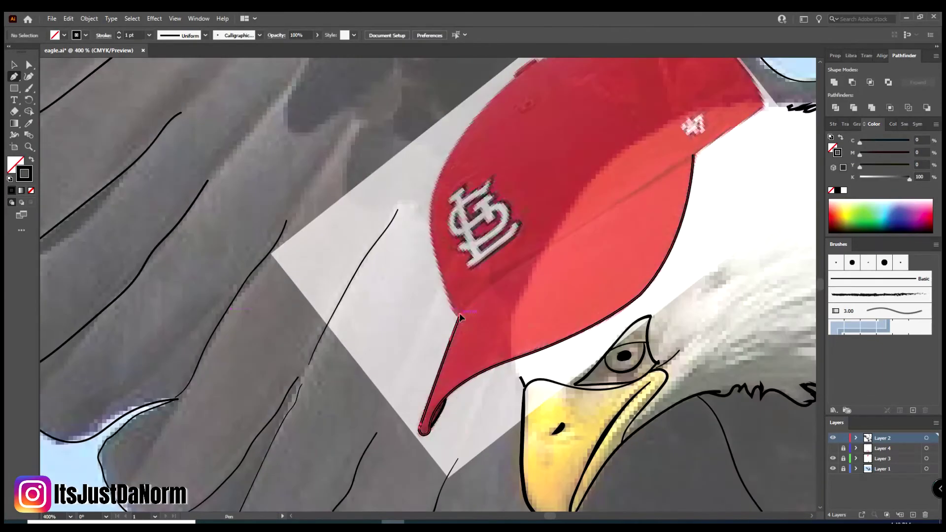
Step: Trace the cap's side and top edge with black strokes and zoom in to check
left_click_drag(430, 210, 422, 116)
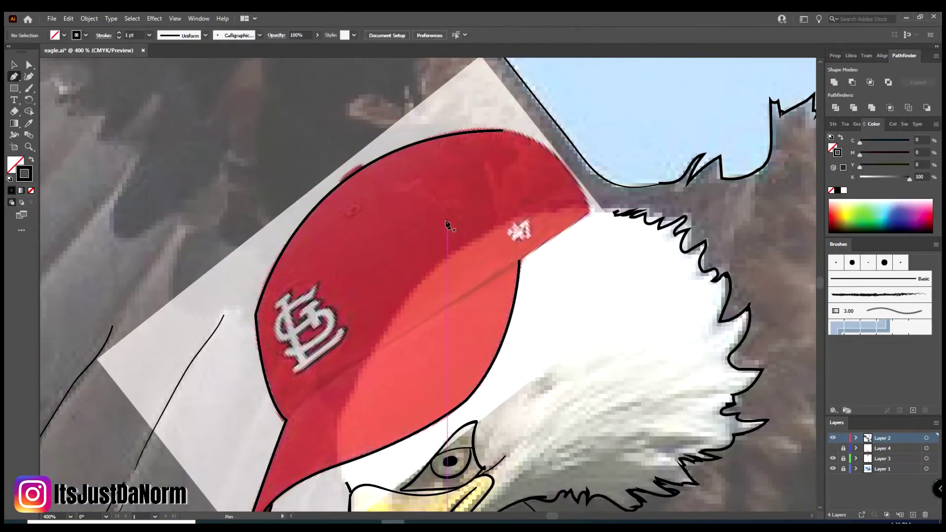
left_click_drag(588, 211, 551, 247)
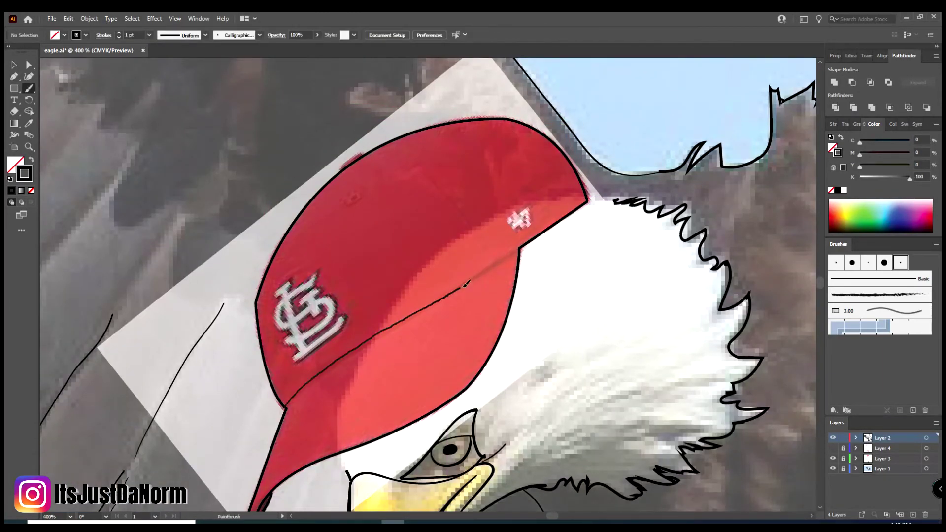
left_click_drag(465, 284, 522, 250)
key("ctrl+minus")
key("ctrl+minus")
key("ctrl+minus")
key("a")
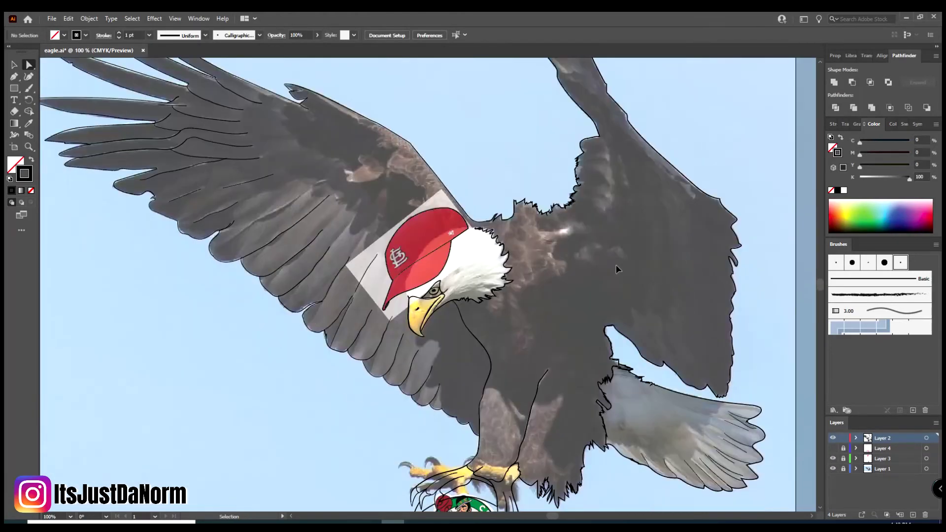
key("ctrl+plus")
key("ctrl+plus")
key("ctrl+plus")
Step: Set a black stroke and trace the STL logo's left side, right curve and lower-right end
scroll(408, 265, "up", 5)
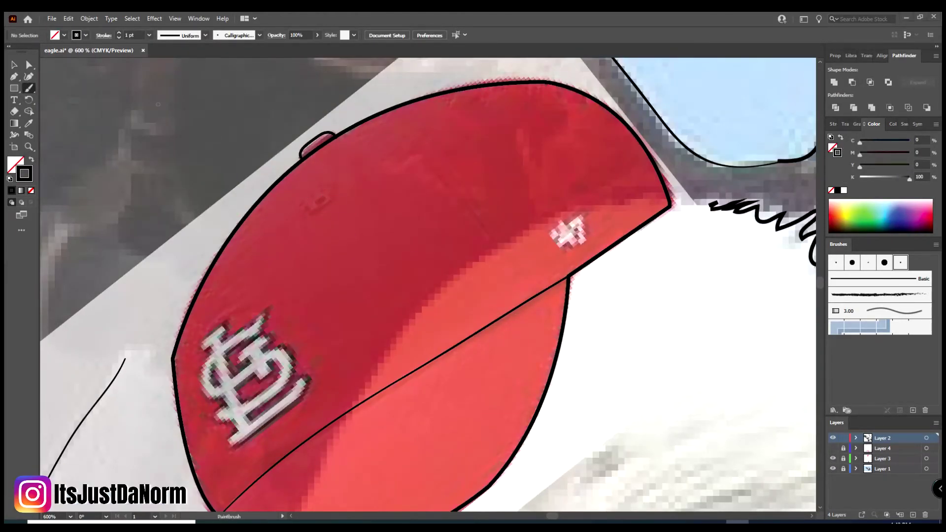
key("shift+x")
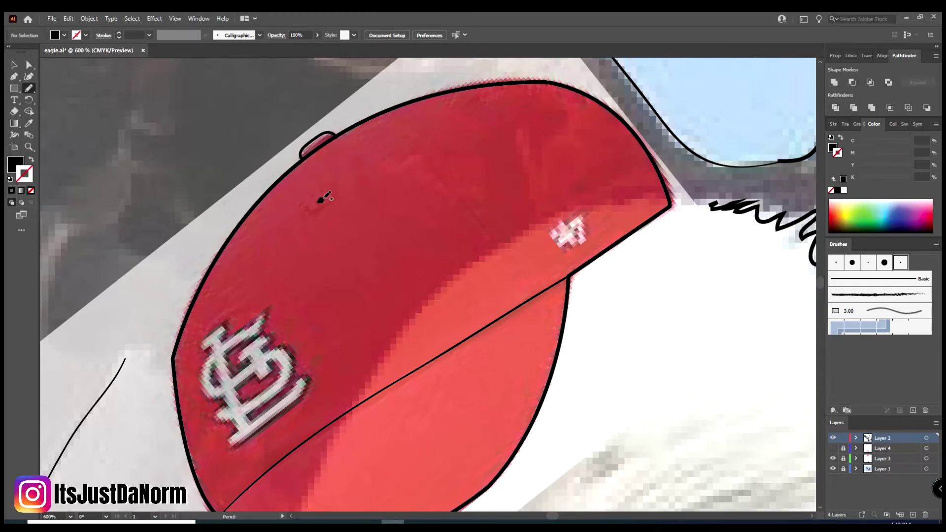
key("ctrl+0")
key("ctrl+plus")
key("ctrl+plus")
key("ctrl+plus")
key("ctrl+minus")
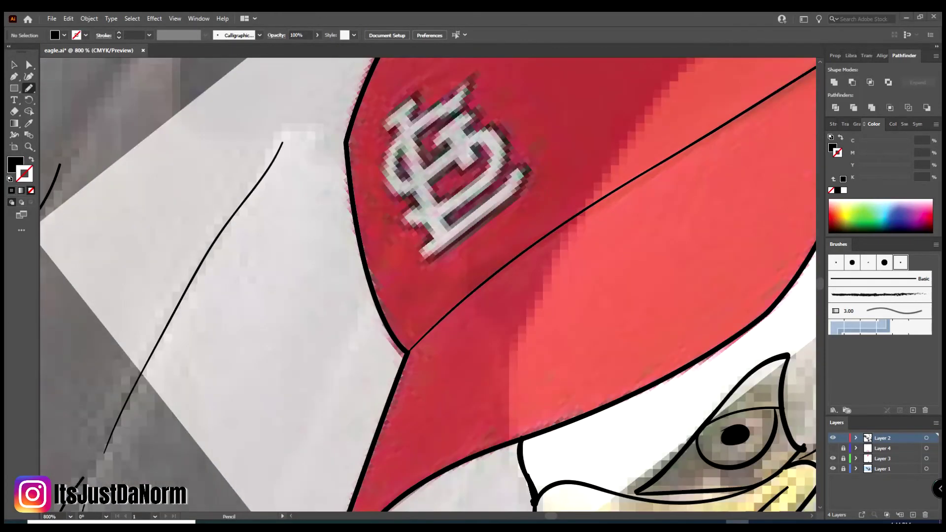
key("ctrl+plus")
key("ctrl+plus")
key("shift+x")
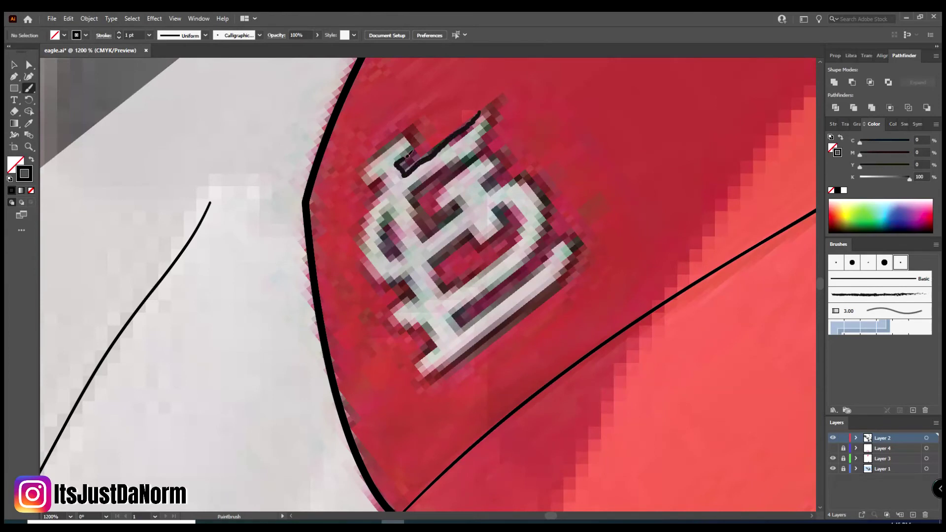
left_click_drag(379, 179, 410, 278)
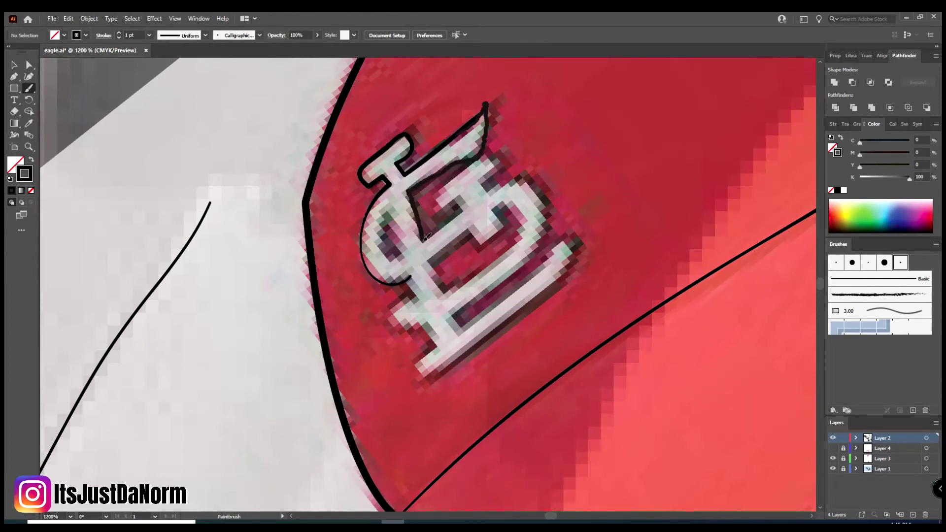
left_click_drag(487, 191, 451, 312)
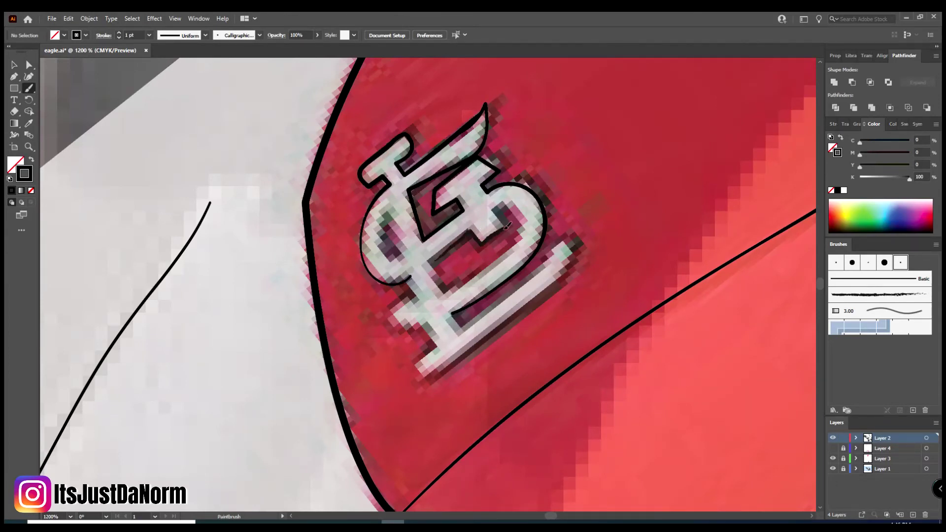
left_click_drag(454, 278, 441, 284)
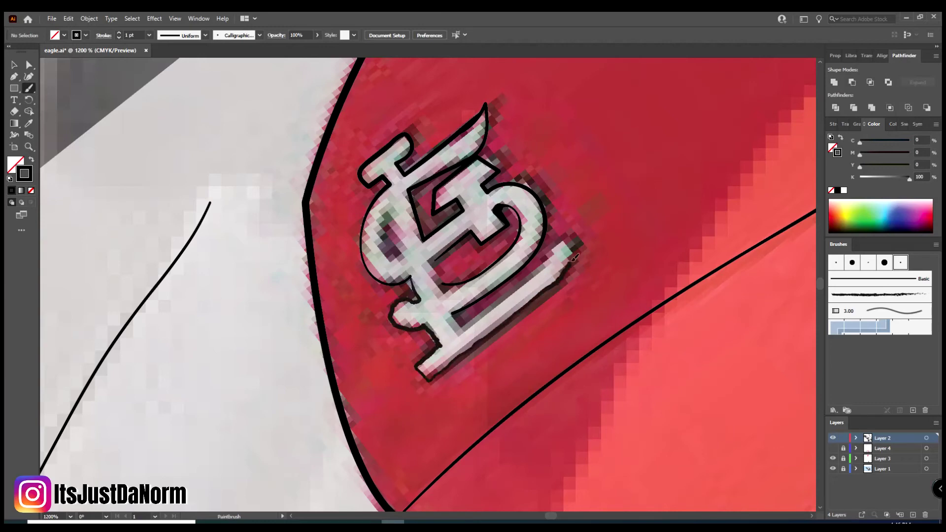
left_click_drag(575, 257, 457, 321)
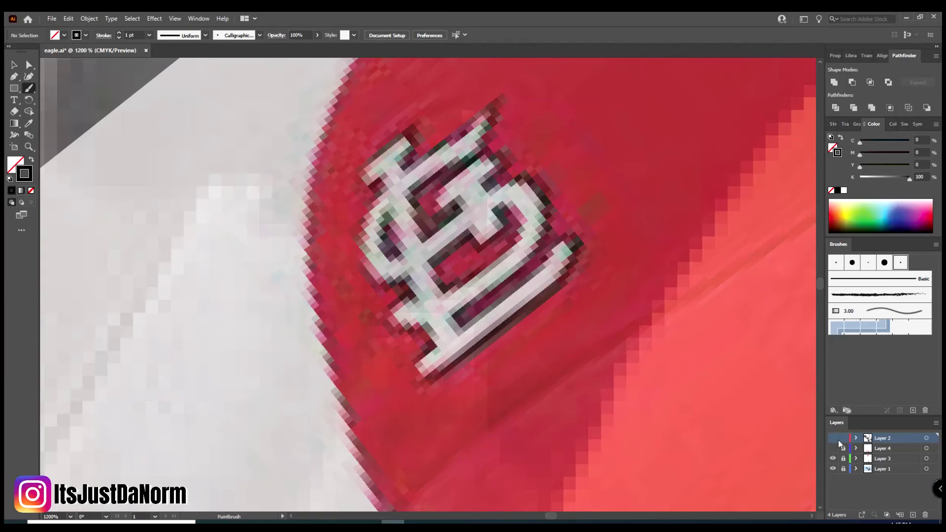
Step: Refine the STL logo outline's anchors with Direct Selection, smoothing the lower stem curve
scroll(448, 227, "up", 2)
key("a")
mouse_move(397, 209)
left_mouse_down()
mouse_move(402, 310)
mouse_move(365, 213)
left_mouse_up()
scroll(397, 209, "down", 2)
scroll(436, 358, "up", 1)
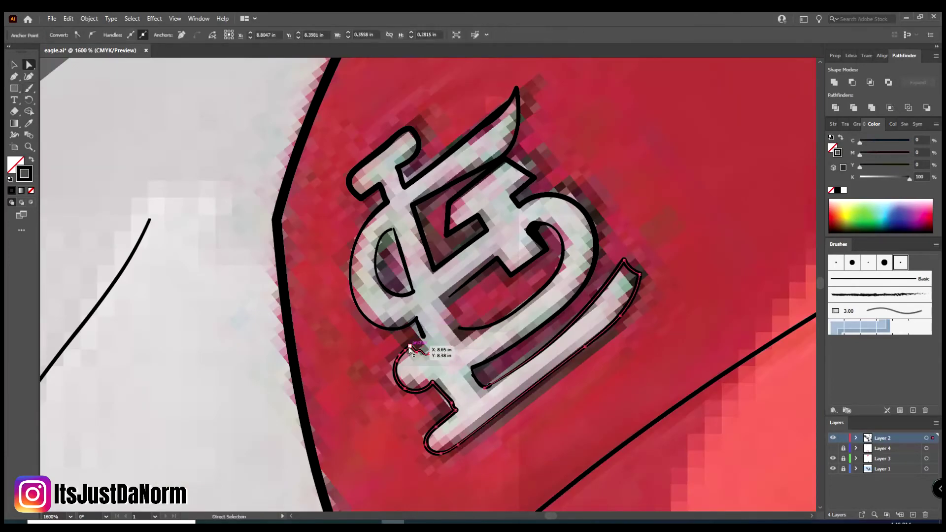
left_click_drag(434, 345, 426, 352)
scroll(410, 224, "up", 1)
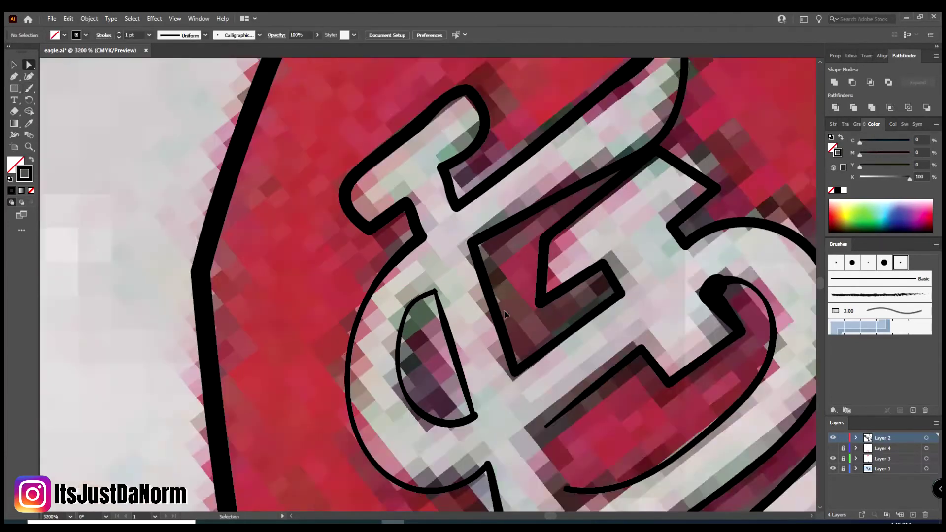
scroll(410, 224, "down", 4)
scroll(457, 392, "up", 4)
left_click_drag(456, 390, 457, 392)
scroll(457, 392, "down", 2)
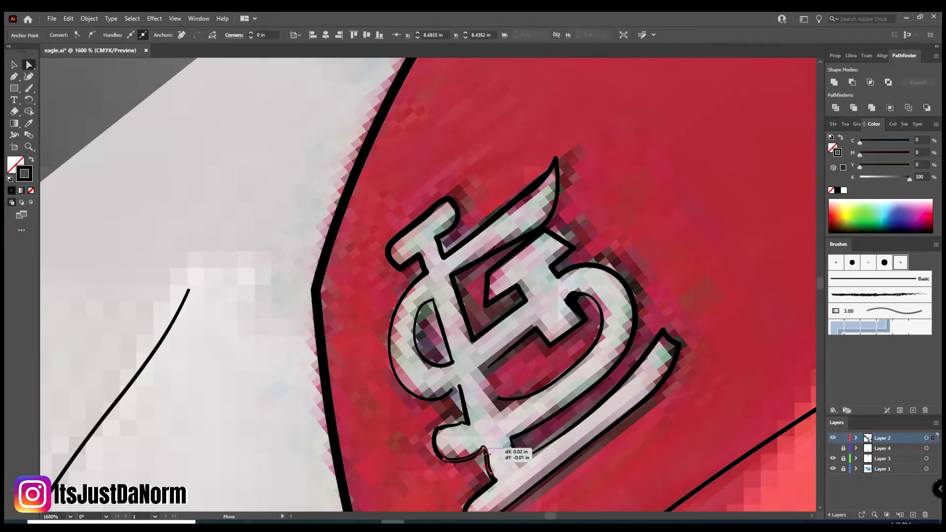
scroll(492, 394, "up", 3)
scroll(530, 412, "down", 1)
scroll(530, 412, "up", 2)
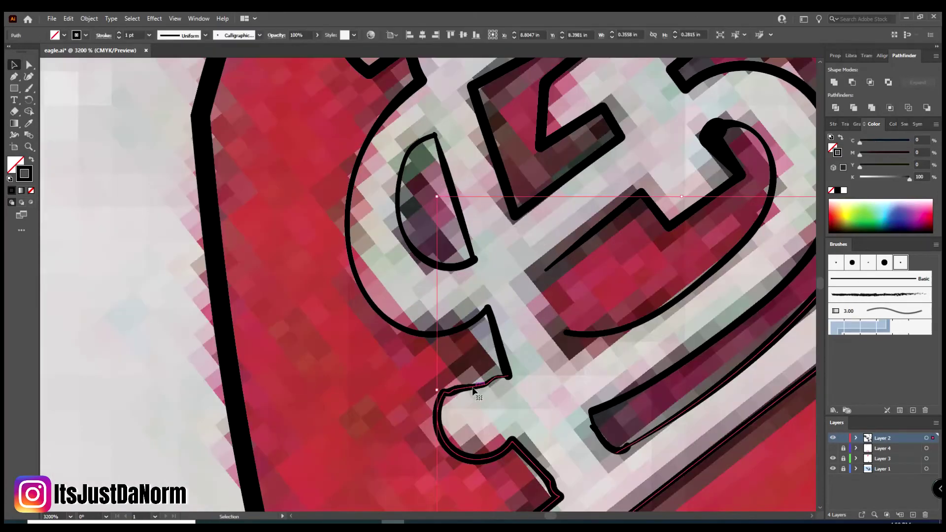
left_click_drag(464, 391, 495, 391)
scroll(560, 411, "down", 1)
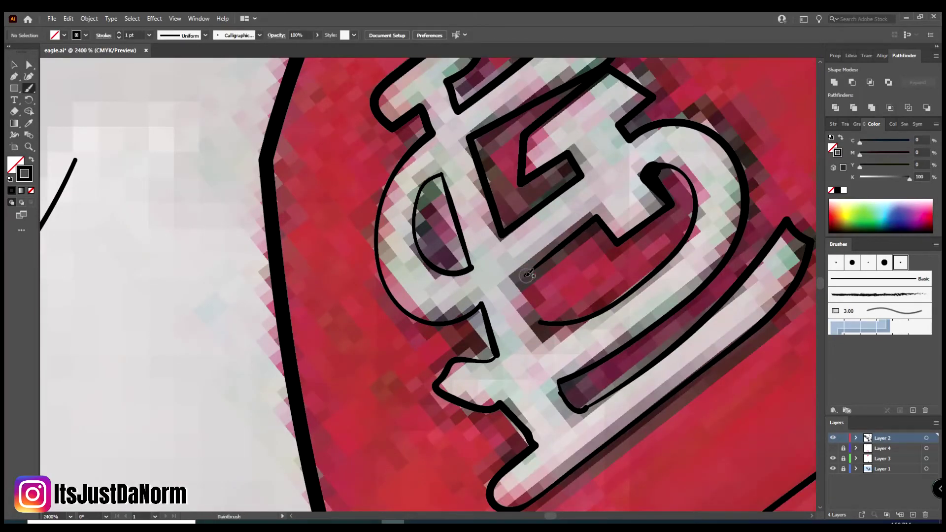
key("a")
scroll(135, 375, "up", 2)
scroll(185, 392, "down", 3)
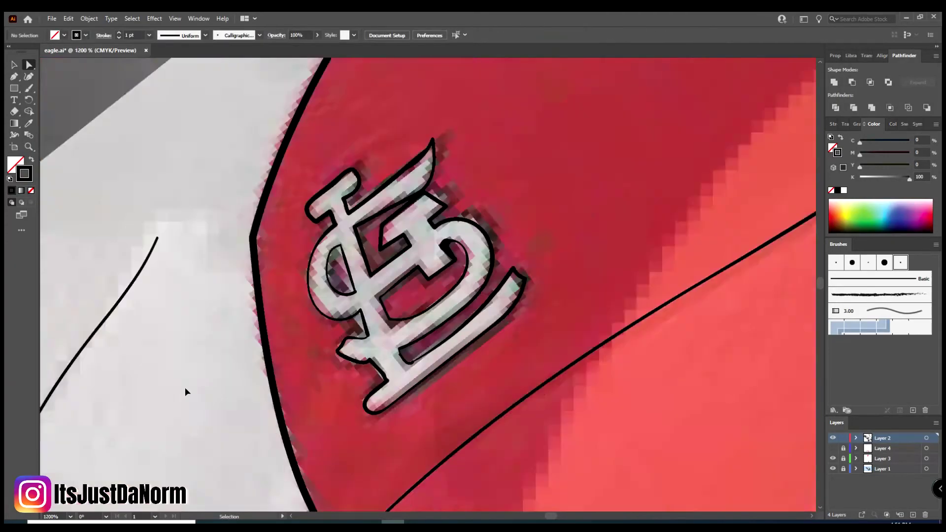
scroll(185, 392, "down", 1)
scroll(493, 394, "up", 2)
scroll(655, 412, "down", 3)
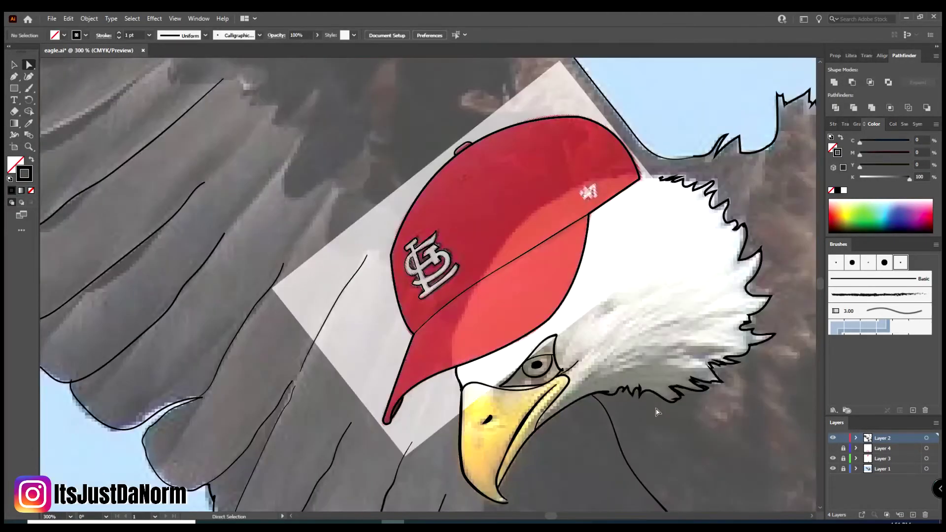
Step: Hide the eagle reference photo and Celtics logo layers to check the line art
left_click(832, 459)
left_click(833, 468)
scroll(442, 67, "up", 4)
Step: Select the traced logo and set its stroke to navy blue in the Color Picker
key("ctrl+a")
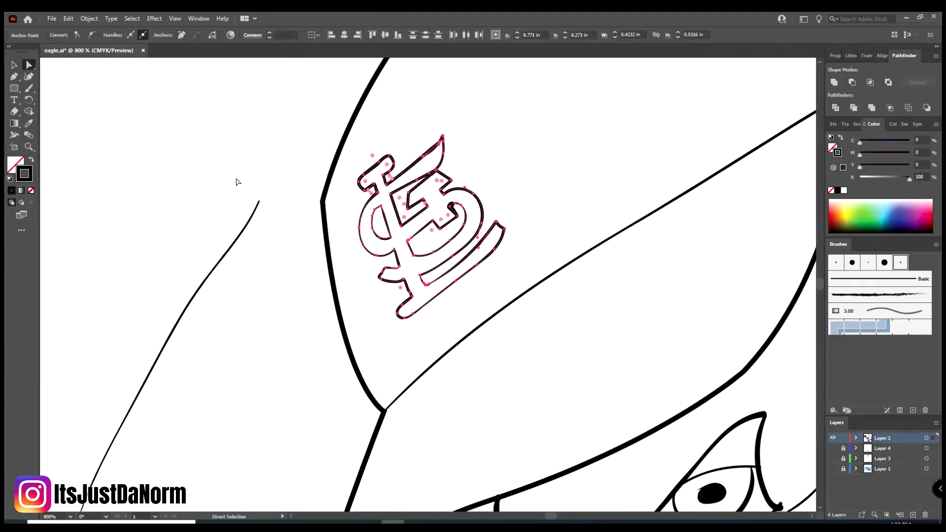
double_click(25, 173)
left_click(654, 381)
left_click(799, 296)
key("v")
left_click(447, 146)
double_click(24, 173)
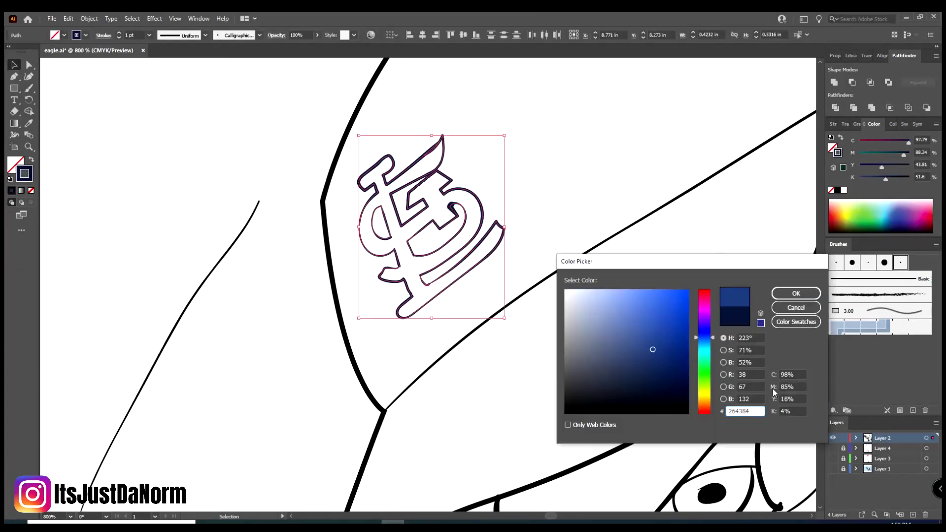
left_click(798, 295)
scroll(493, 296, "down", 3)
left_click(833, 468)
Step: Reset the stroke to black, deselect, and show the eagle photo and Celtics logo layers again
key("n")
left_click(837, 191)
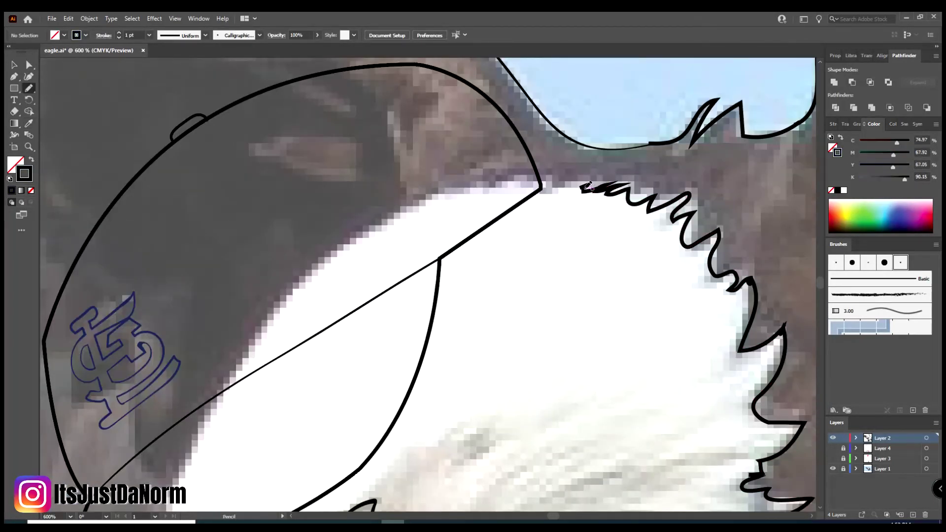
key("ctrl+0")
left_click(832, 469)
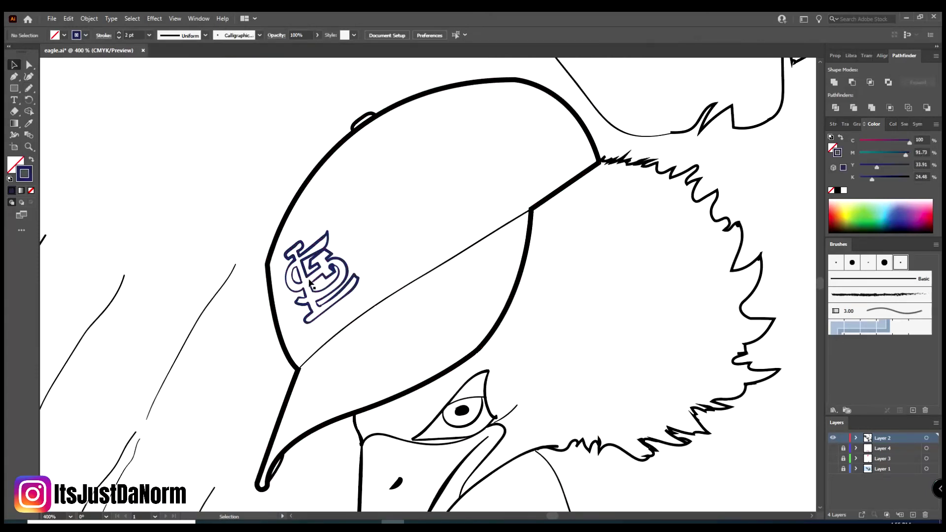
key("ctrl+shift+a")
key("ctrl+0")
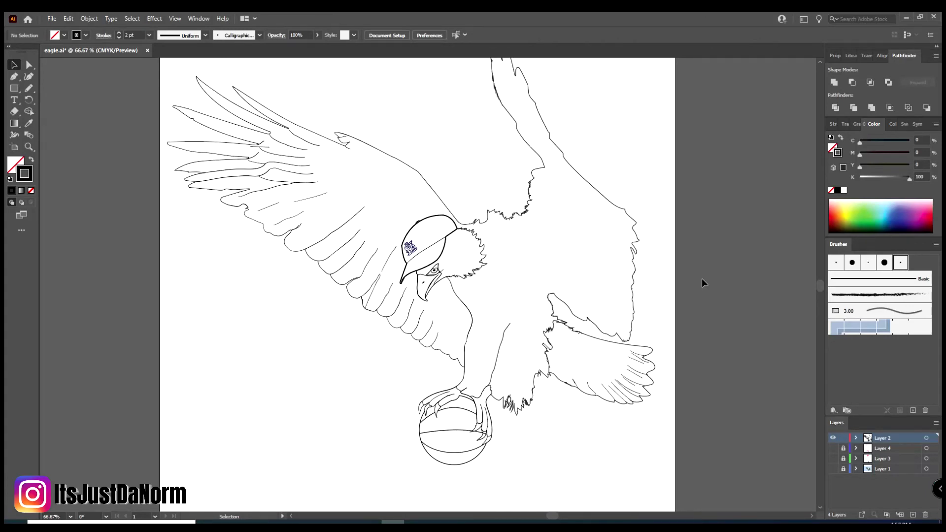
left_click(833, 469)
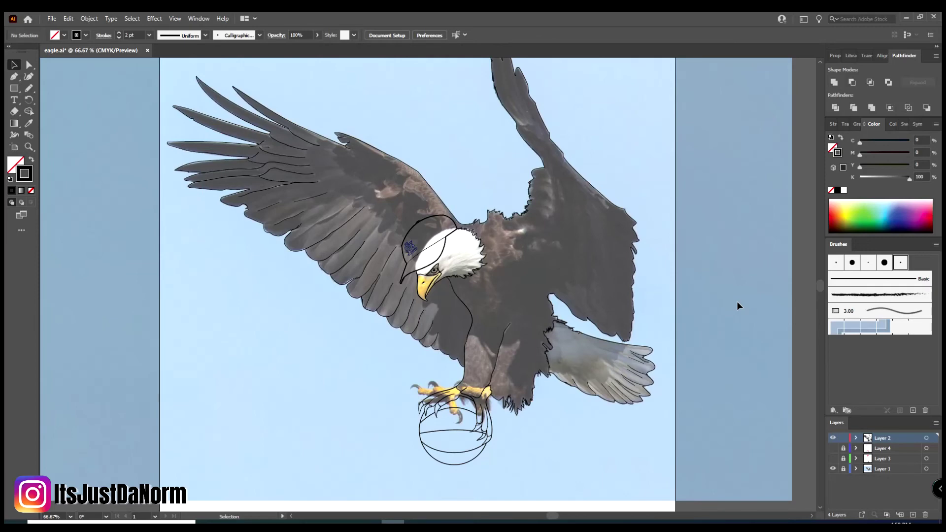
left_click(833, 458)
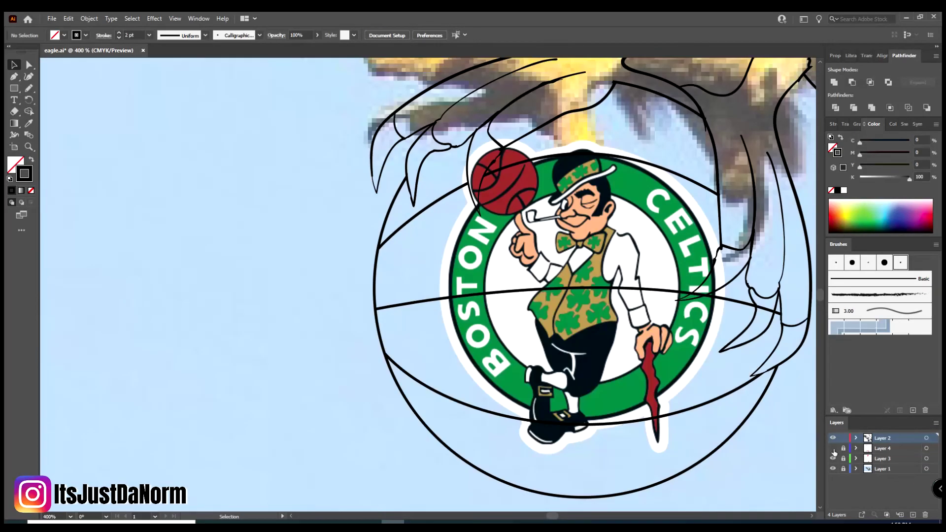
Step: Hide the reference layer and erase the ball's middle line behind the Celtics logo
left_click(832, 448)
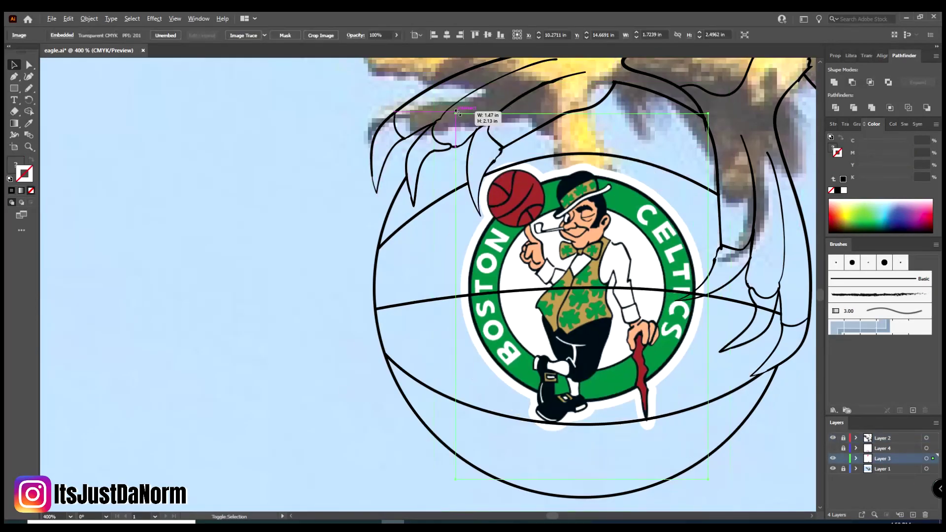
key("shift+e")
left_click(535, 292)
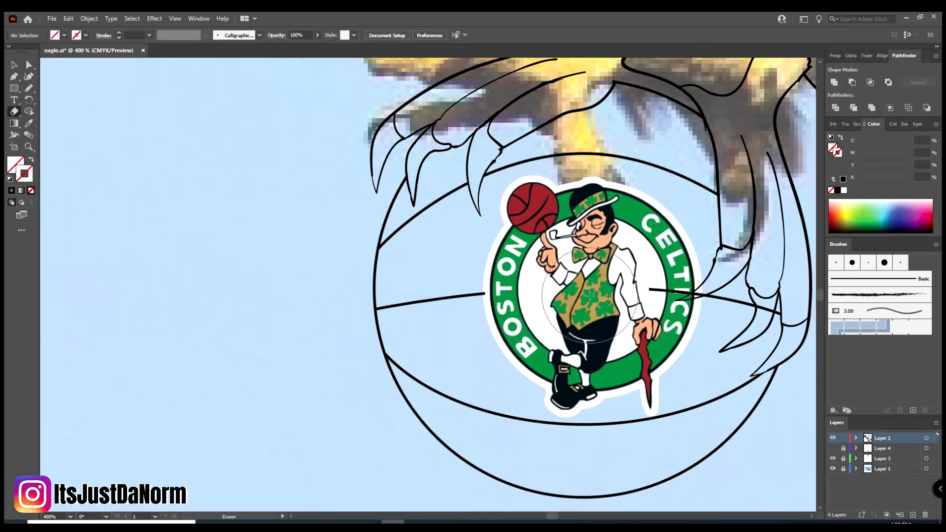
key("v")
key("ctrl+equal")
double_click(428, 288)
key("shift+e")
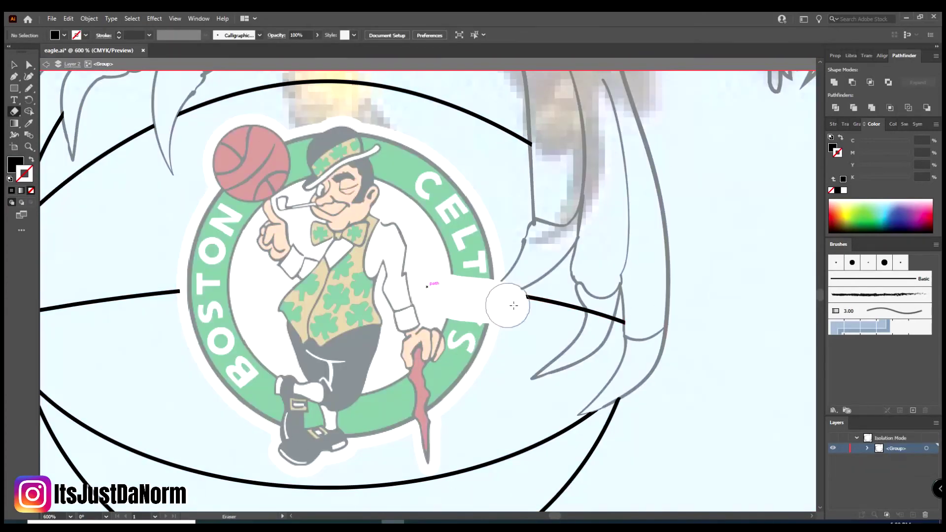
left_click_drag(507, 302, 434, 285)
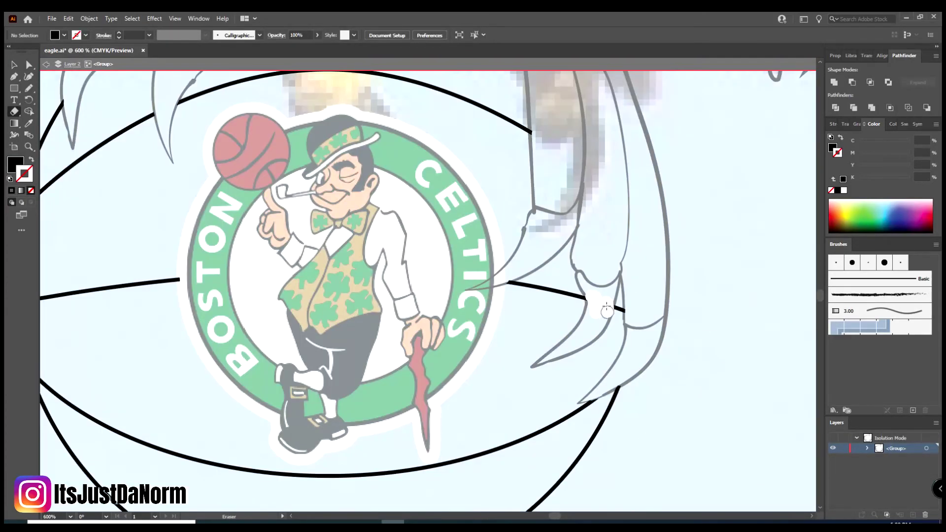
key("Escape")
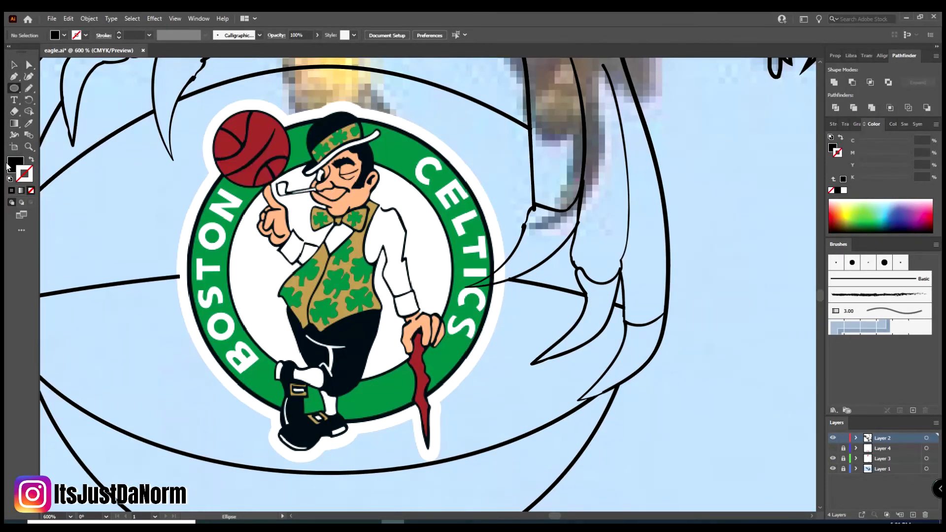
Step: Ring the Celtics logo with a centred, unfilled black circle of 2 pt stroke
key("shift+x")
left_click_drag(213, 109, 290, 186)
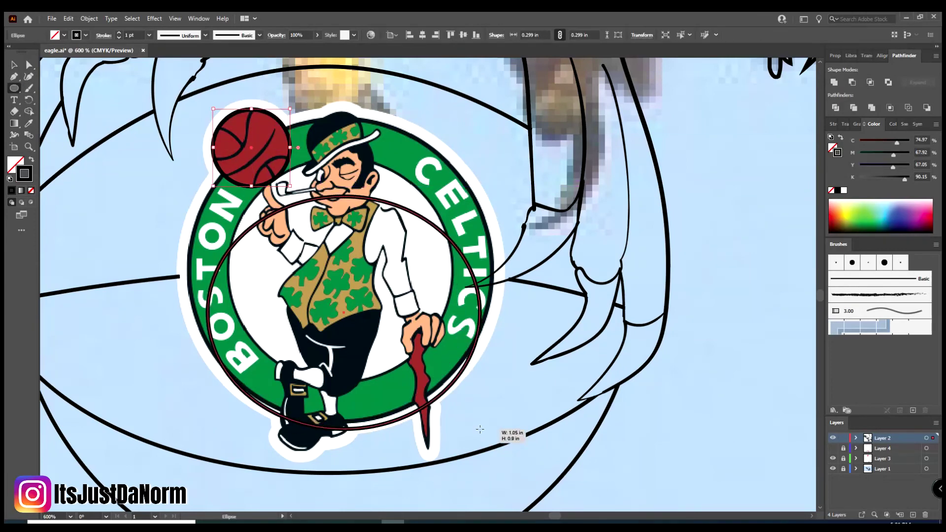
left_click_drag(507, 433, 205, 121)
key("v")
left_click_drag(350, 281, 345, 282)
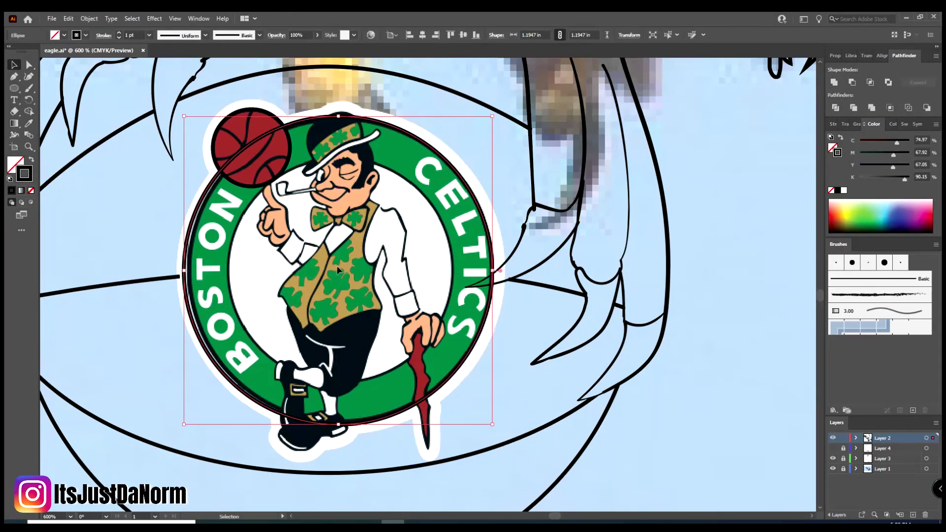
left_click(149, 35)
Step: Make the Celtics logo image semi-transparent, then lock its layer again
left_click(140, 62)
left_click(896, 459)
left_click(927, 459)
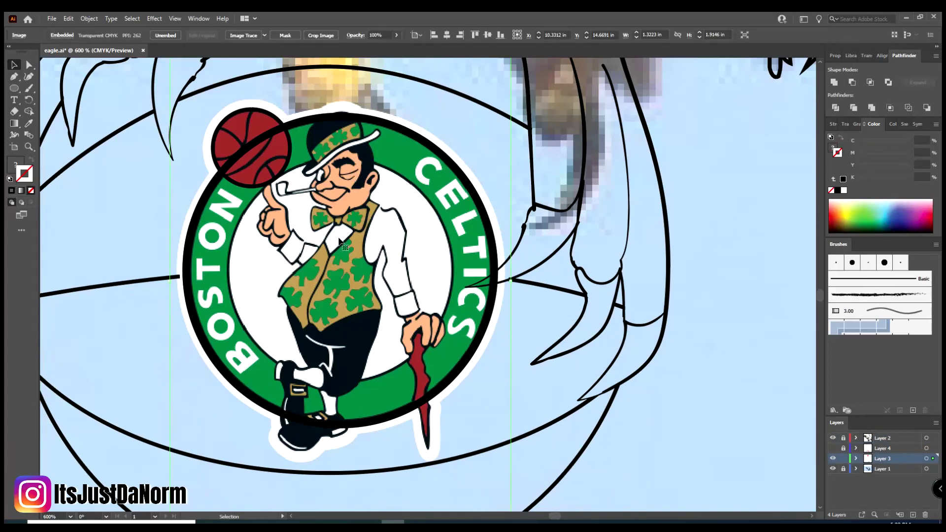
left_click(625, 394)
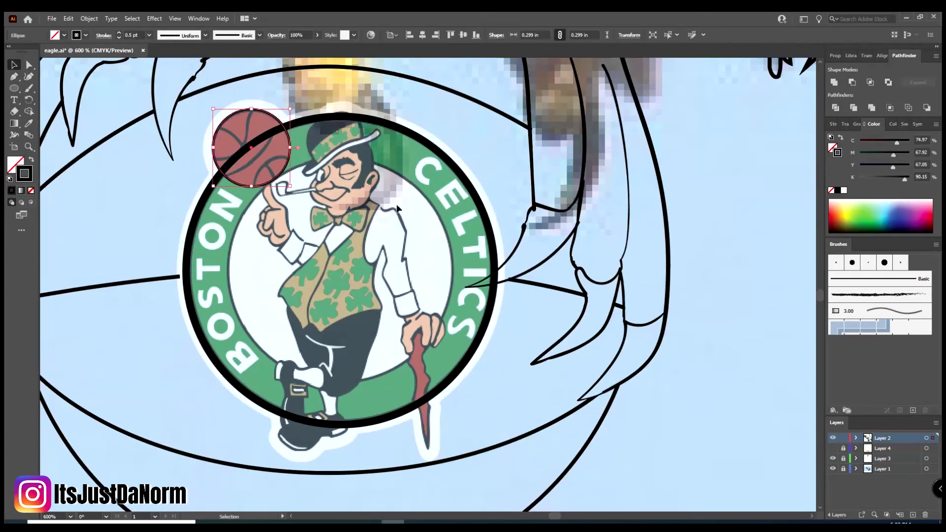
Step: Zoom into the logo's small basketball and select the arc crossing it
left_click(352, 210)
key("ctrl+shift+a")
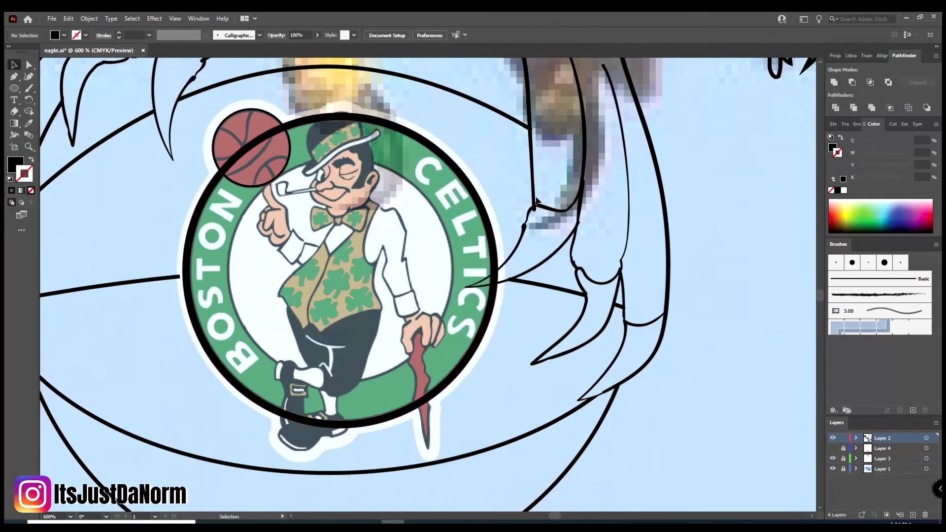
key("ctrl+plus")
key("ctrl+plus")
scroll(199, 171, "up", 3)
key("c")
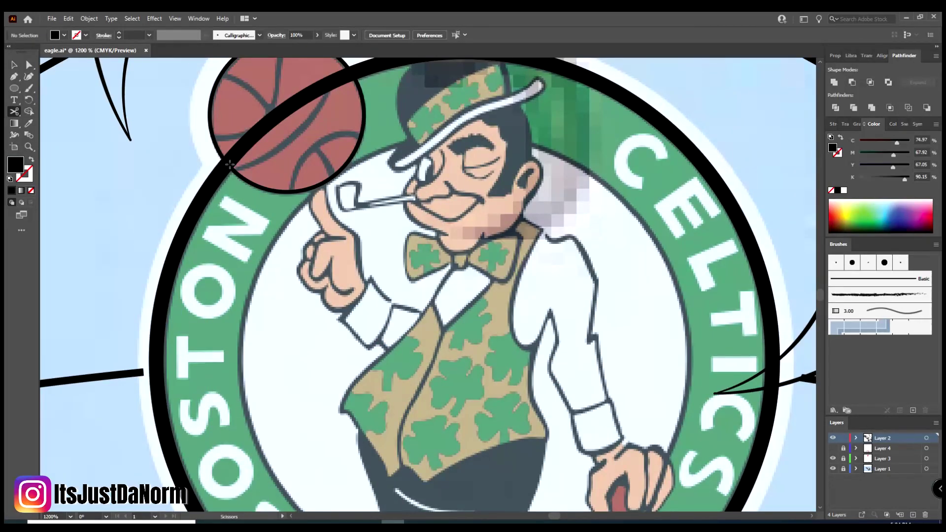
key("v")
left_click(250, 141)
Step: Give the full circle path a new stroke colour and nudge it onto the ball
scroll(250, 140, "down", 5)
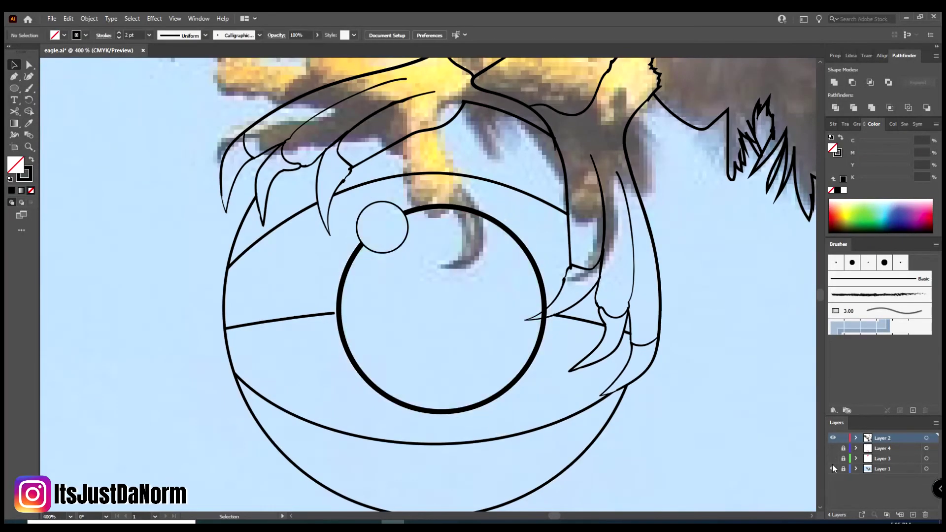
scroll(399, 232, "up", 5)
left_click(255, 282)
double_click(24, 173)
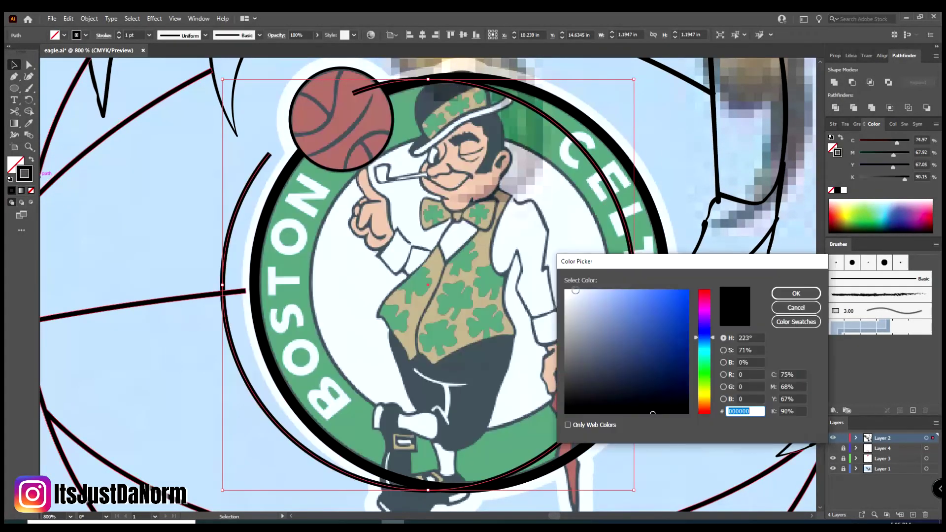
left_click(796, 294)
left_click_drag(664, 352, 661, 355)
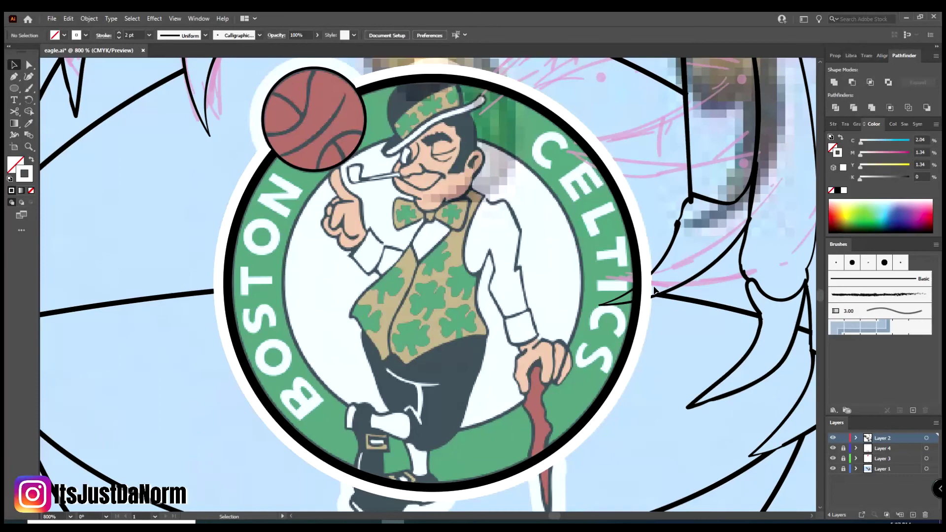
Step: Draw an inner ring around the Celtics logo and select its anchor points
scroll(655, 290, "up", 1)
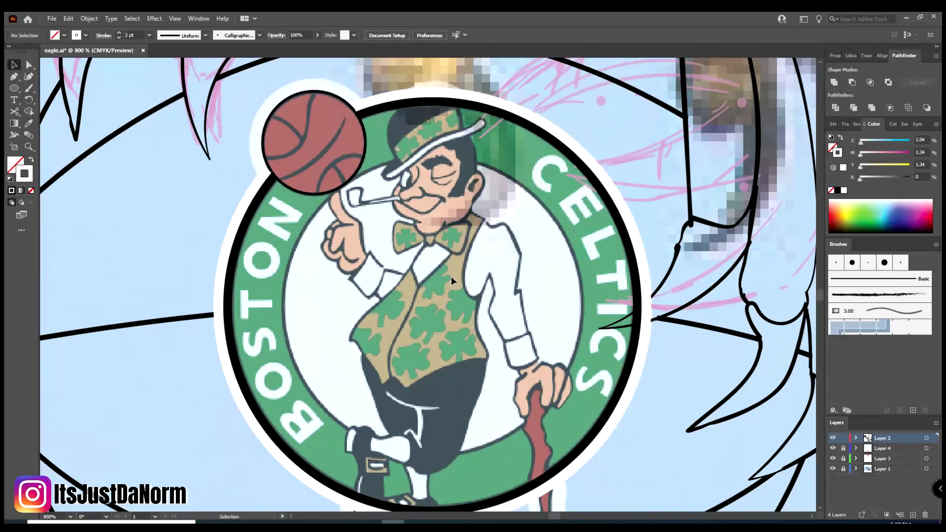
key("n")
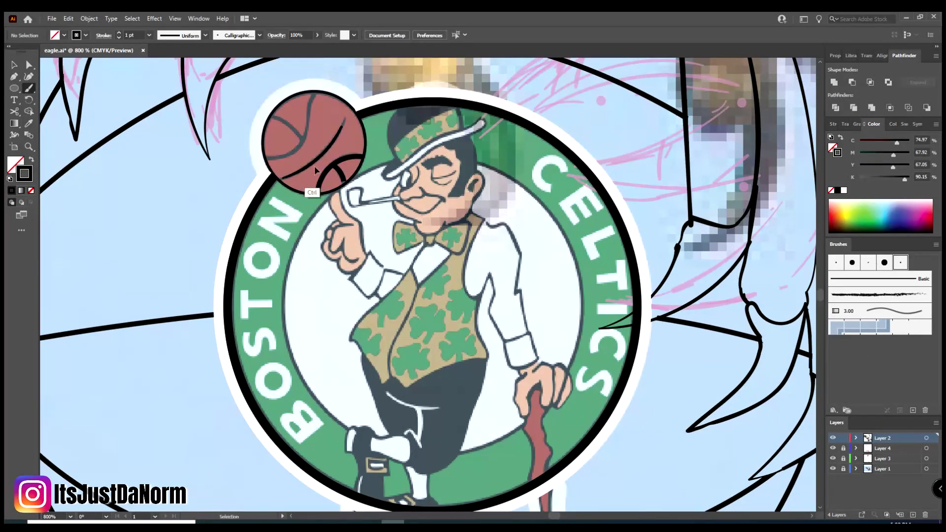
key("ctrl+equal")
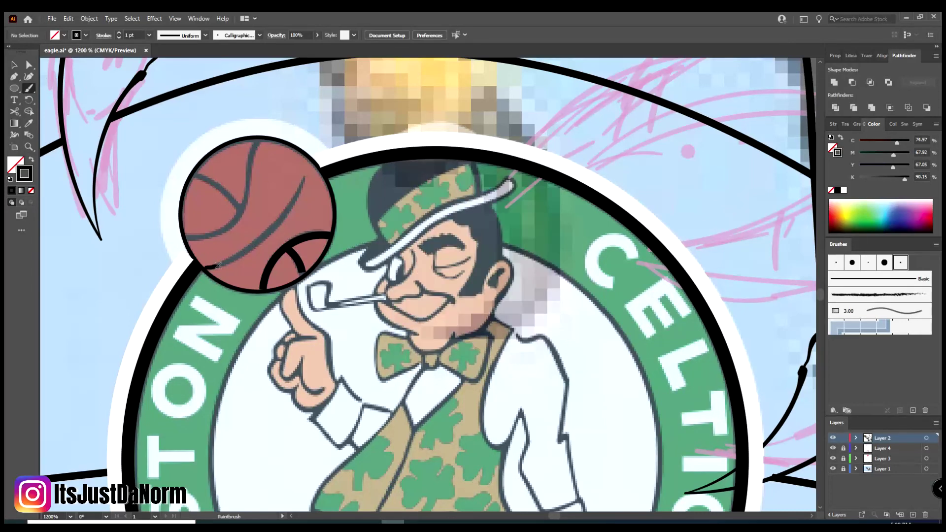
key("ctrl+minus")
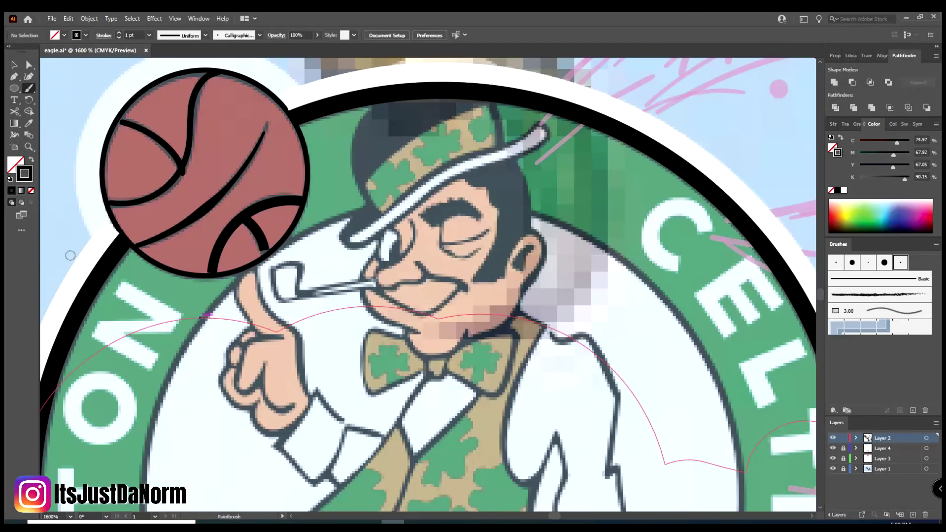
left_click_drag(444, 285, 440, 370)
key("ctrl+shift+a")
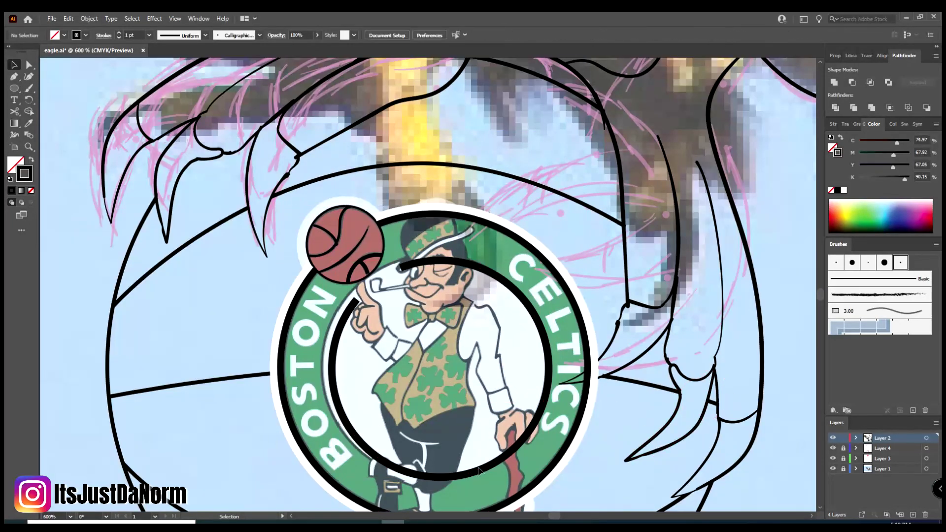
key("ctrl+plus")
key("ctrl+plus")
key("ctrl+plus")
key("a")
left_click(220, 311)
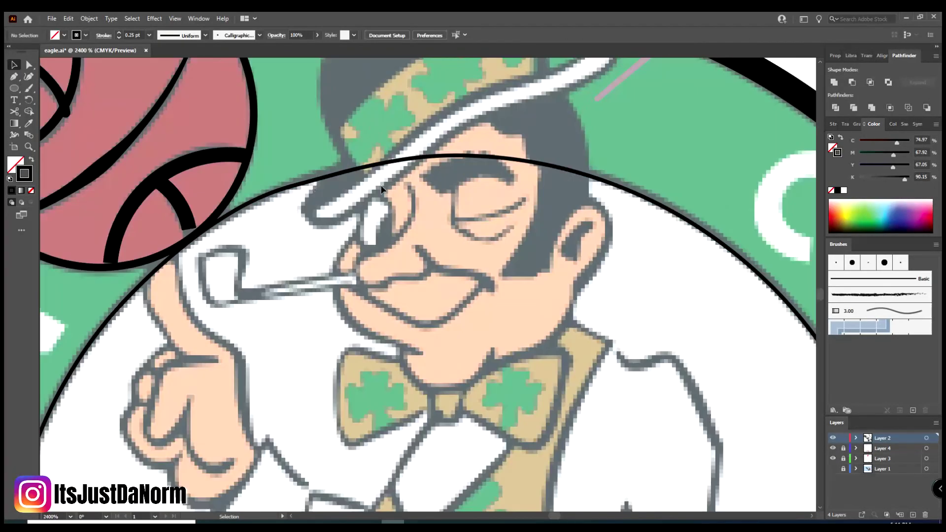
Step: Trace the leprechaun's hat crown as a solid black filled shape, then restore black outline strokes
scroll(382, 189, "up", 3)
key("shift+x")
key("n")
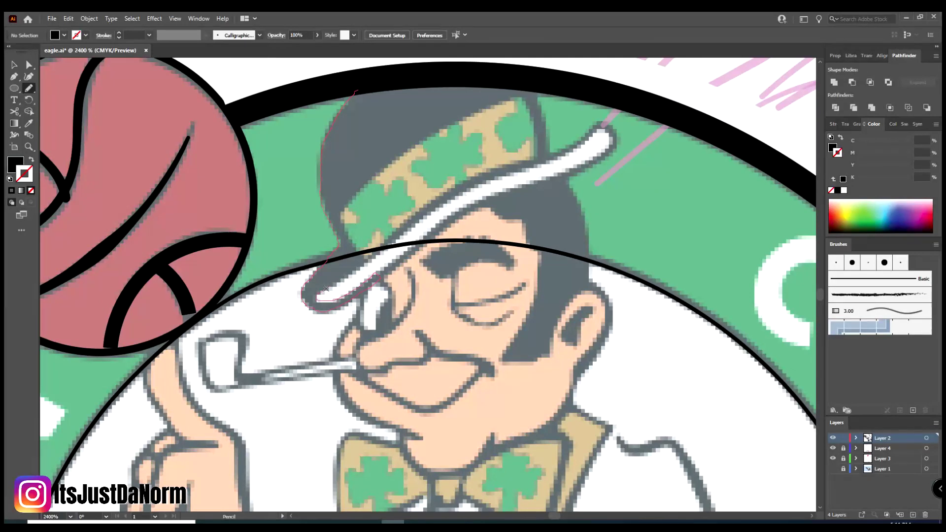
mouse_move(455, 125)
left_mouse_down()
mouse_move(536, 134)
mouse_move(512, 76)
left_mouse_up()
key("b")
key("shift+x")
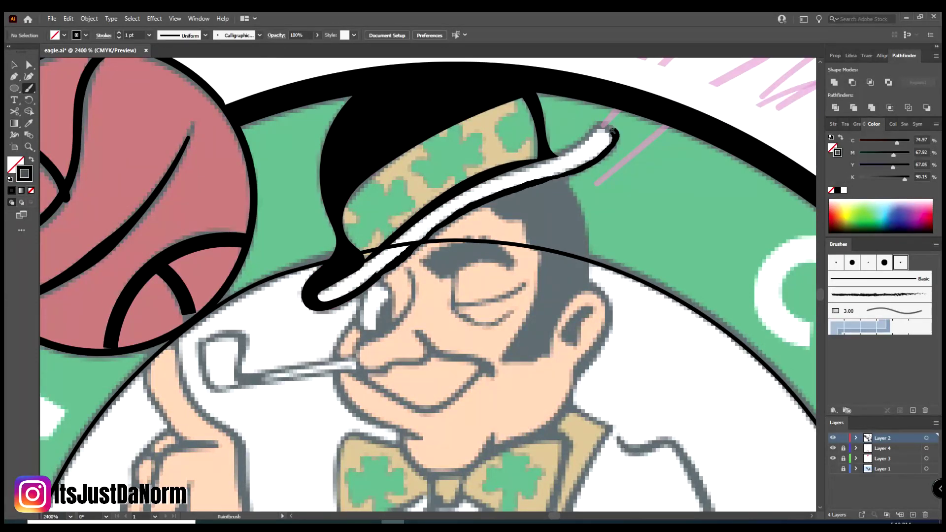
Step: Hide the pink sketch layer and cut the talon stroke where it meets the ring
key("ctrl+0")
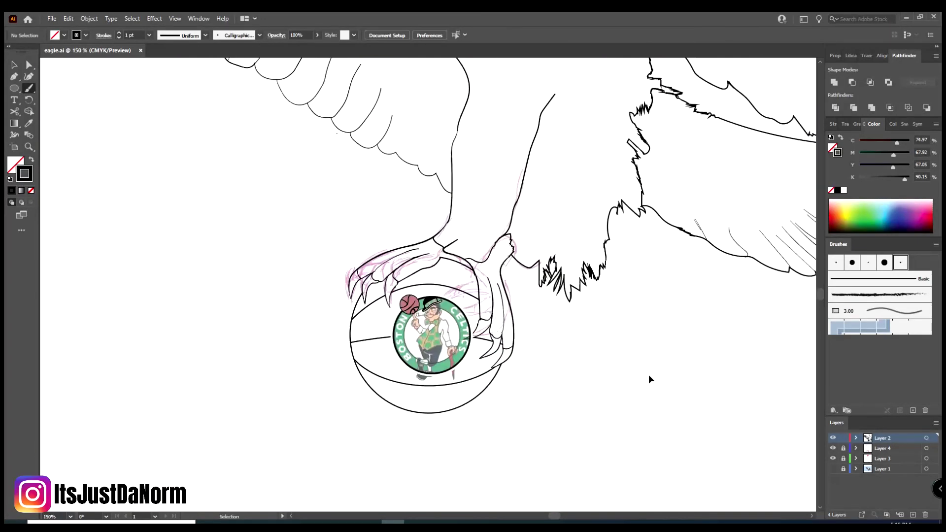
key("ctrl+plus")
key("ctrl+plus")
key("ctrl+plus")
left_click(832, 449)
key("ctrl+plus")
key("ctrl+plus")
key("ctrl+plus")
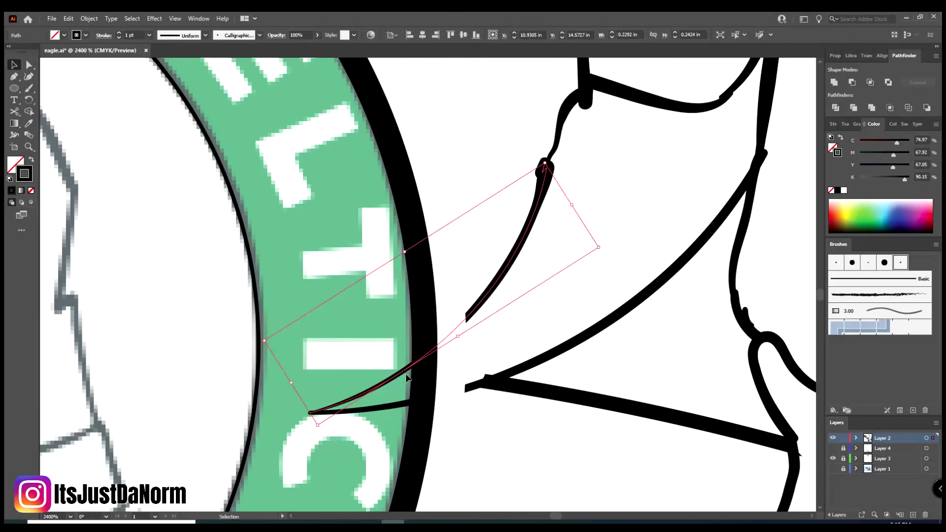
key("c")
left_click(450, 391)
Step: Cut the logo's outer ring near the talon and delete the cut-off piece
key("shift+e")
double_click(466, 319)
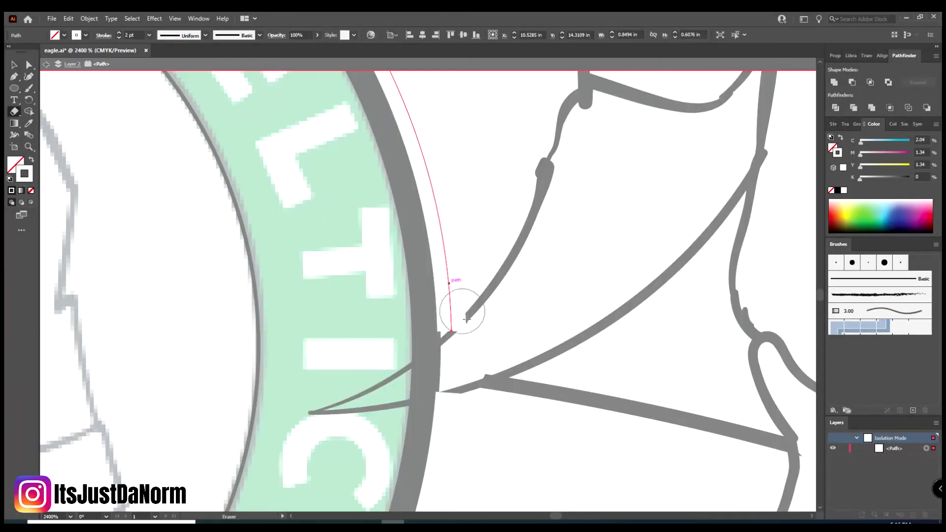
key("ctrl+minus")
key("Escape")
key("ctrl+minus")
key("ctrl+minus")
key("ctrl+minus")
key("ctrl+plus")
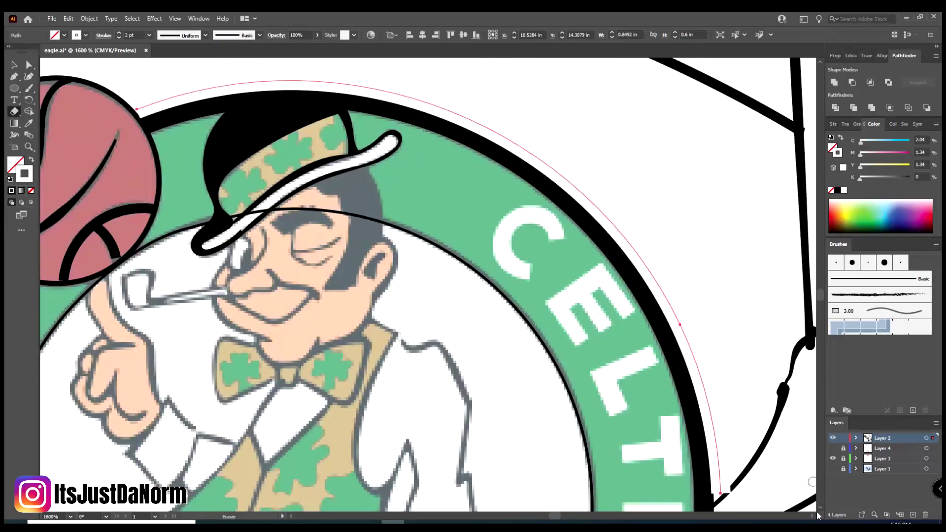
key("ctrl+plus")
key("ctrl+plus")
key("c")
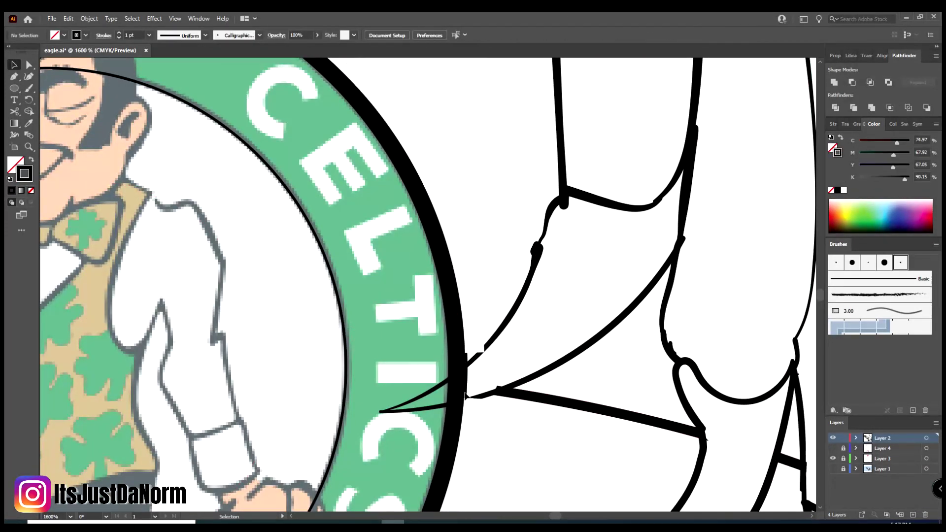
left_click(457, 371)
key("v")
key("Delete")
left_click(614, 338)
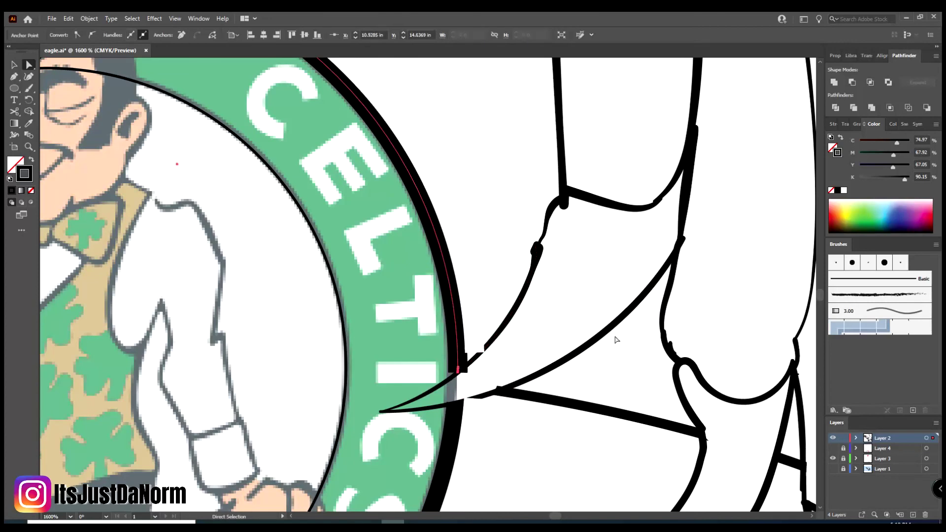
Step: Inspect the anchor points of the ring path at the talon junction
key("ctrl+minus")
key("ctrl+minus")
key("ctrl+minus")
key("ctrl+plus")
key("ctrl+plus")
key("ctrl+plus")
key("ctrl+plus")
key("ctrl+plus")
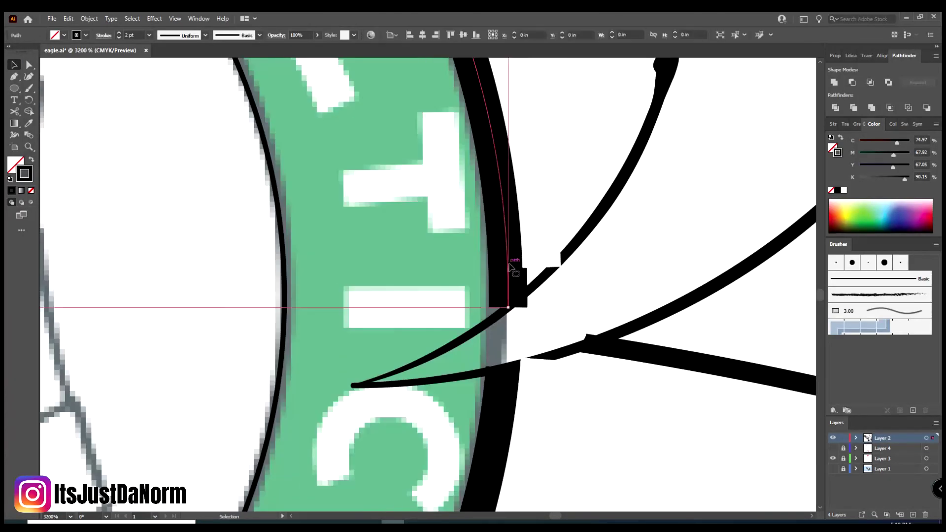
key("a")
left_click(507, 300)
left_click(579, 308)
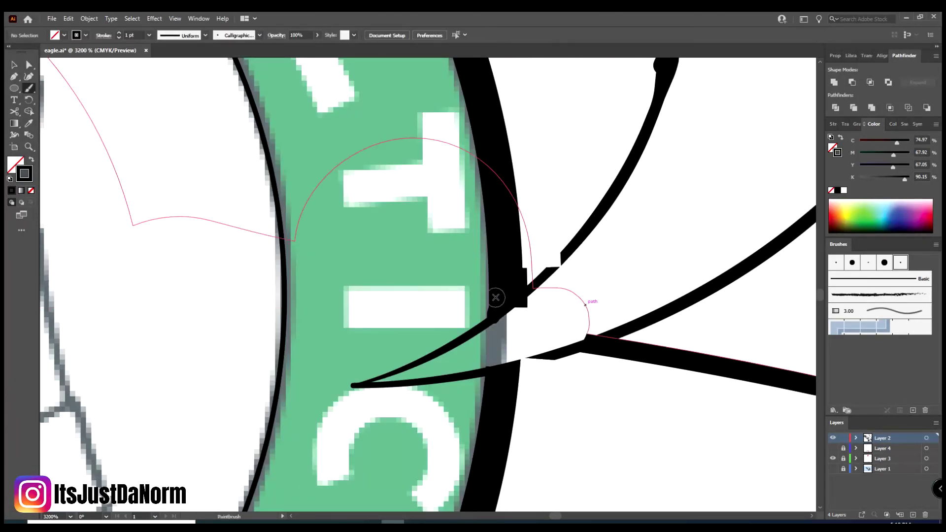
Step: Match the junction paths to the talon's black stroke style and review the whole artwork
key("i")
left_click(539, 243)
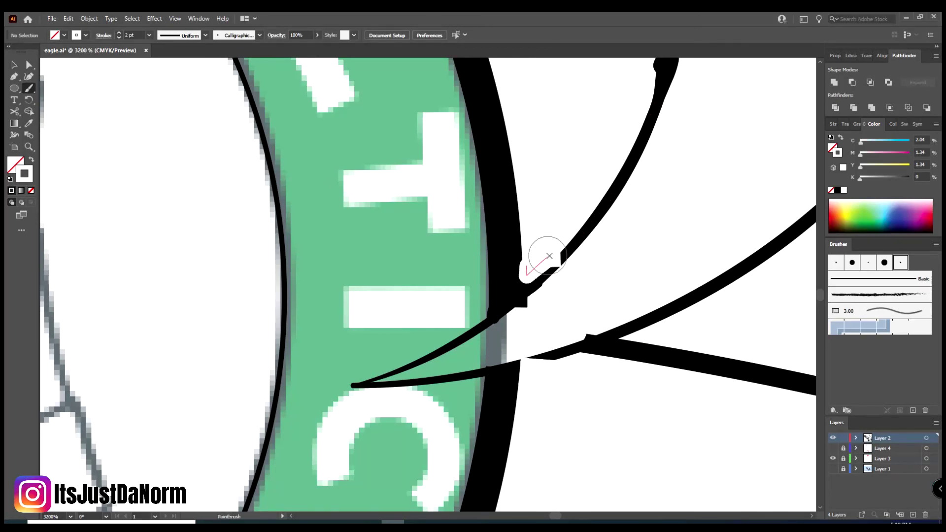
left_click(541, 278)
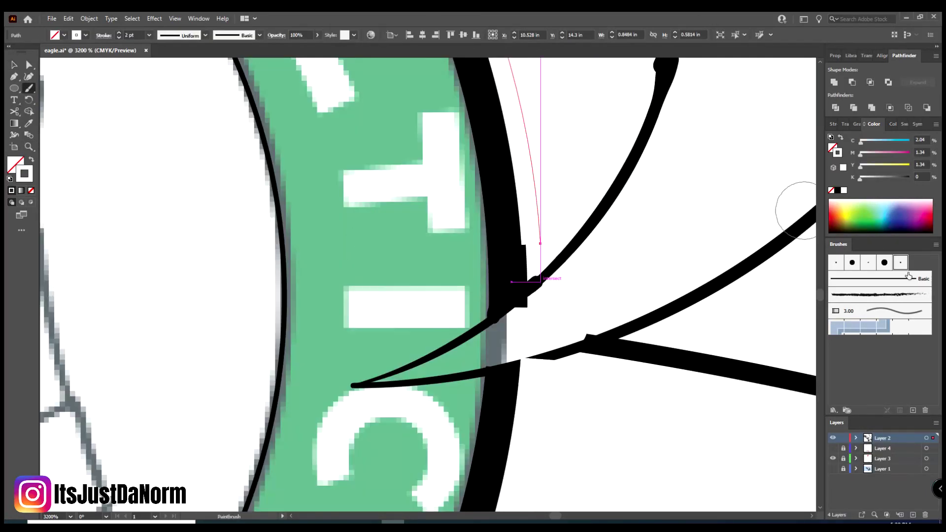
key("ctrl+shift+a")
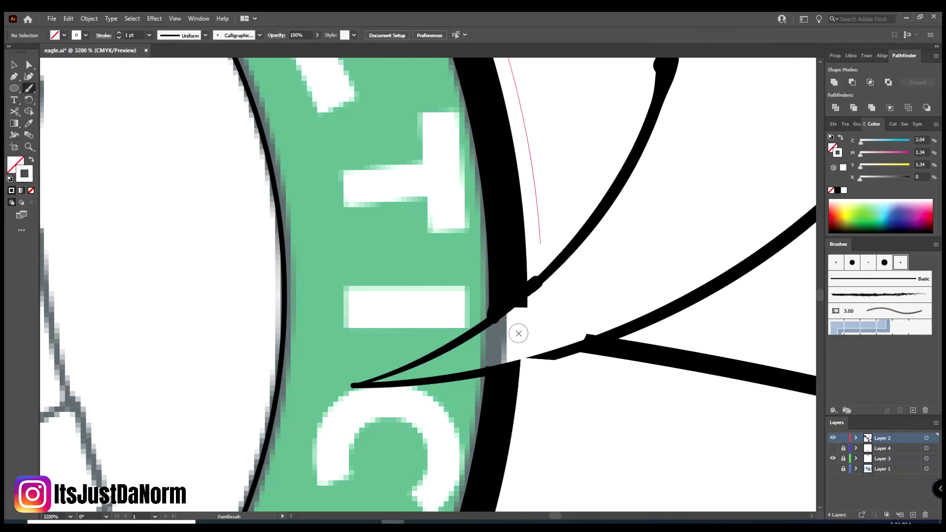
key("i")
left_click(541, 356)
key("ctrl+0")
scroll(374, 276, "up", 5)
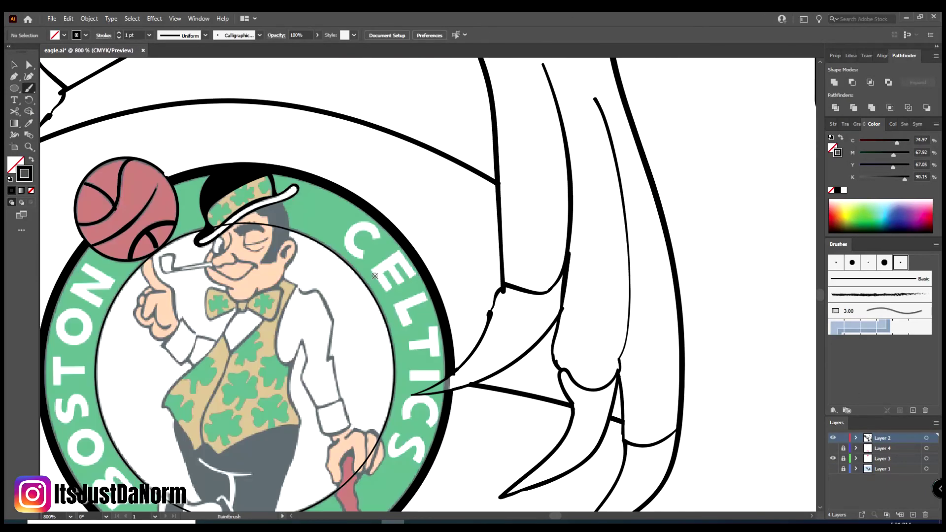